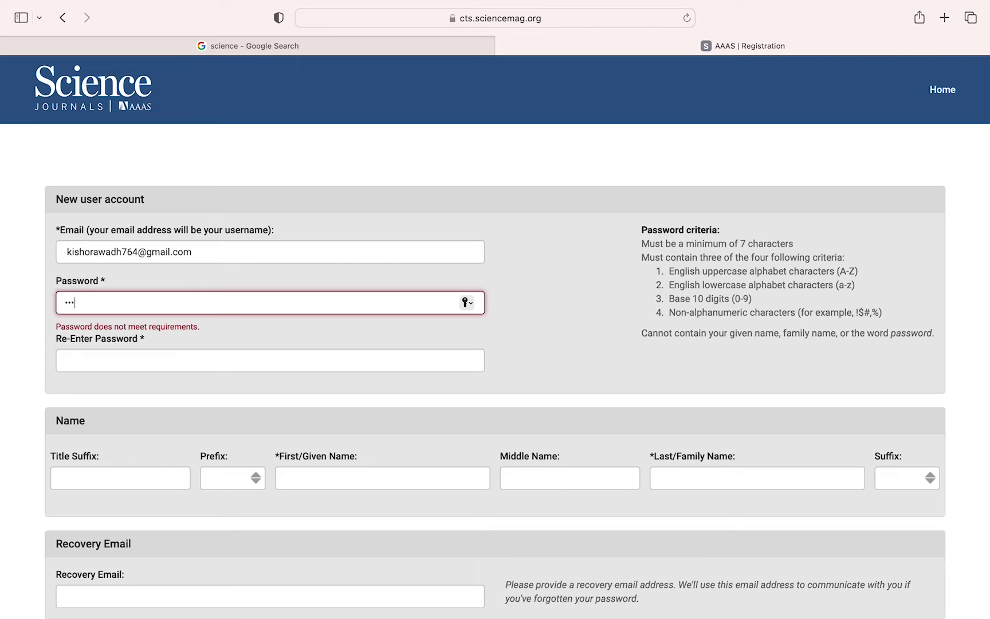
- Enter the new account password, then re-enter it correctly so both password fields match
text(***)
click(107, 356)
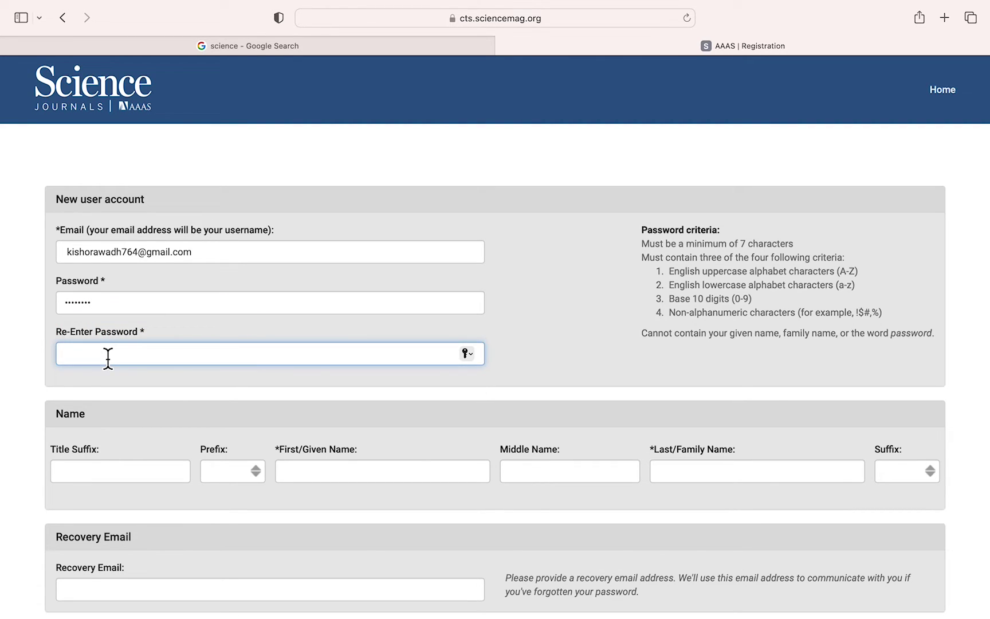
text(*****)
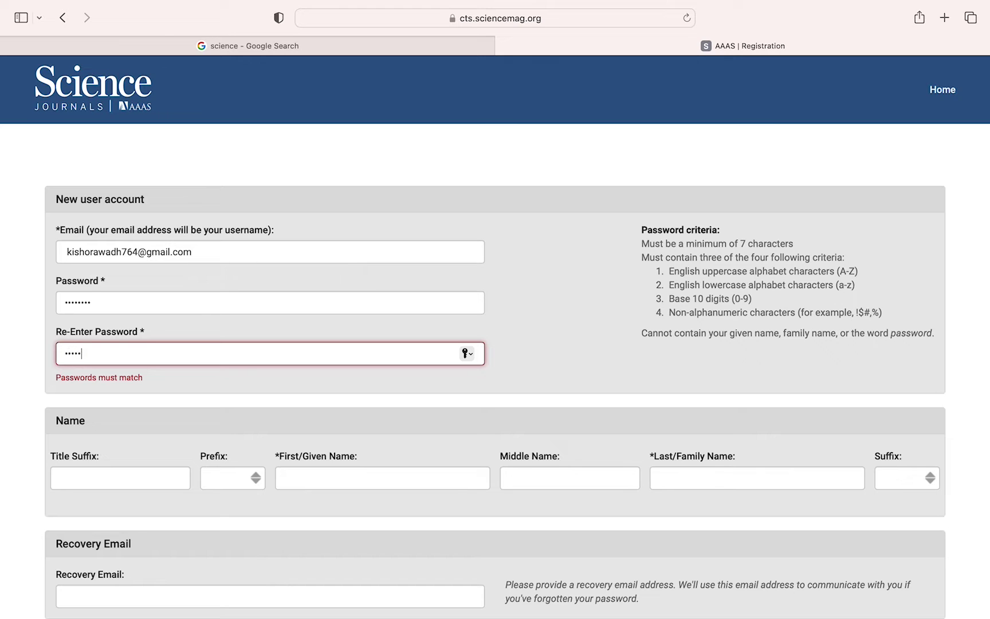
key(BackSpace)
key(BackSpace)
key(BackSpace)
key(BackSpace)
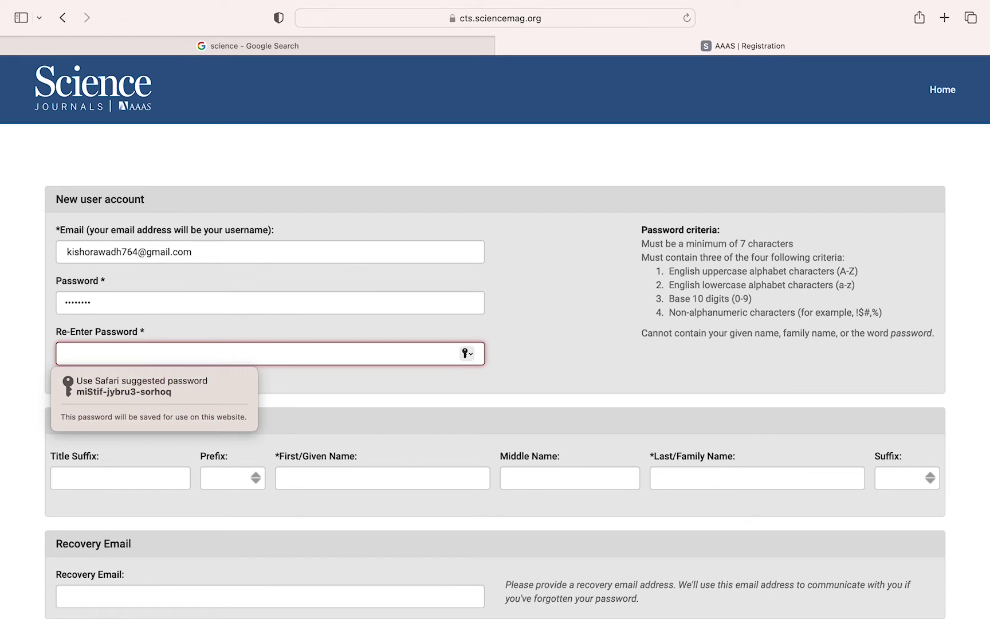
text(****)
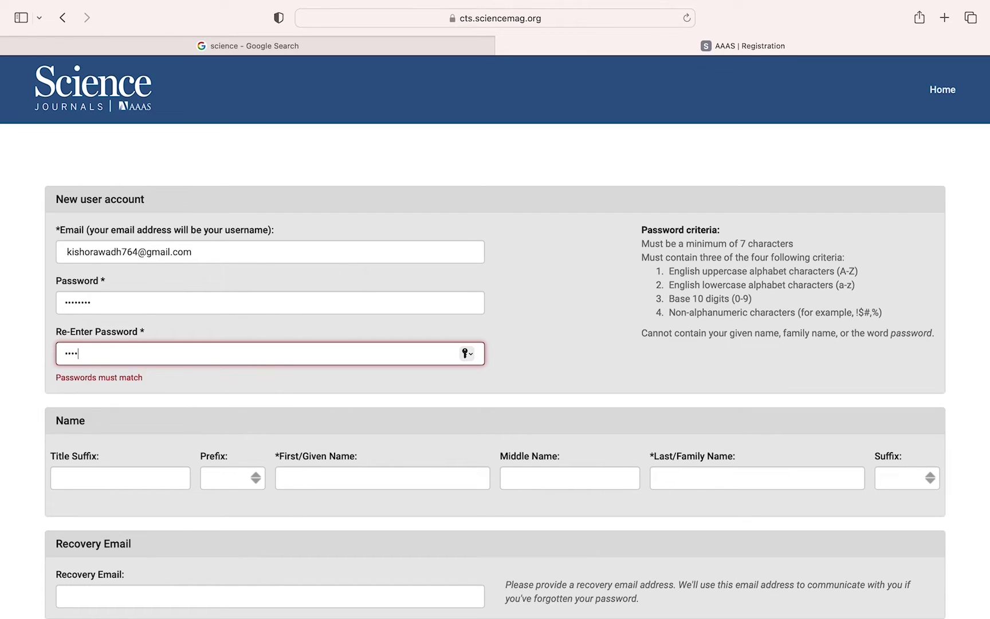
text(****)
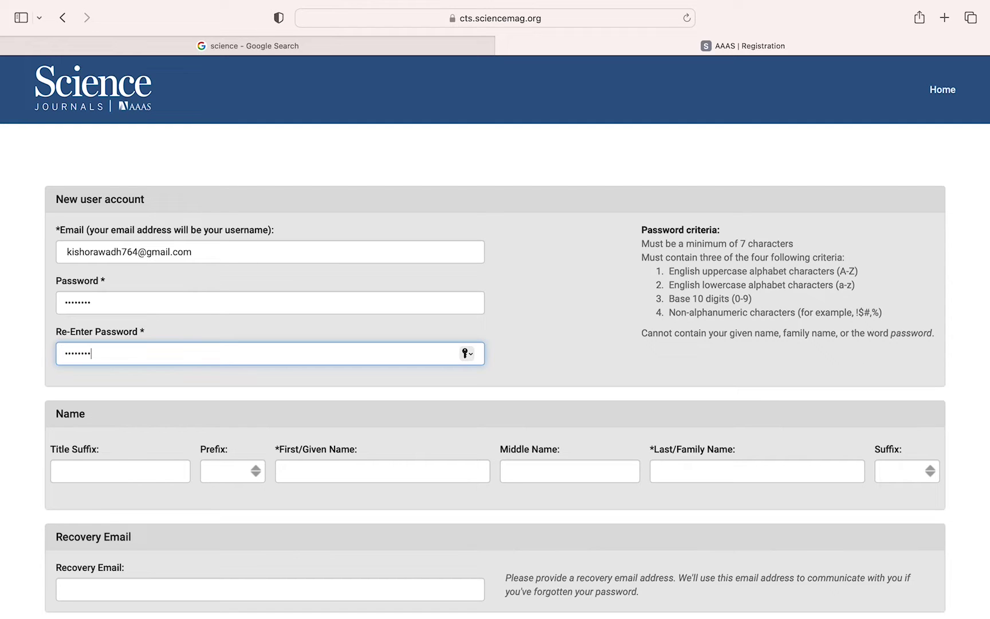
- Fill in the office phone number below the Dr-prefixed name fields, correcting a mistyped digit
scroll(129, 418, down, 3)
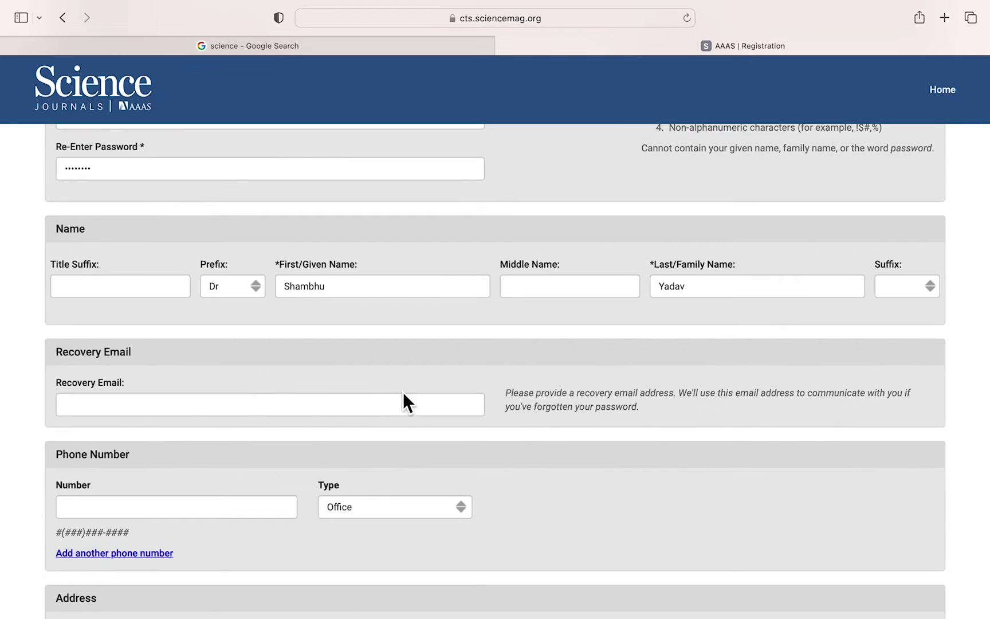
scroll(323, 463, down, 2)
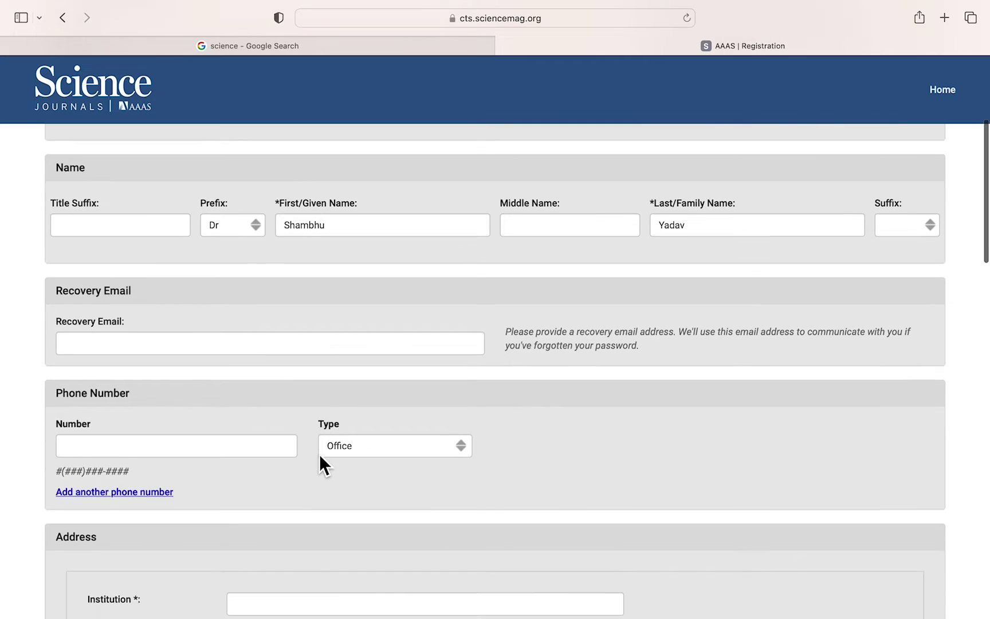
click(129, 443)
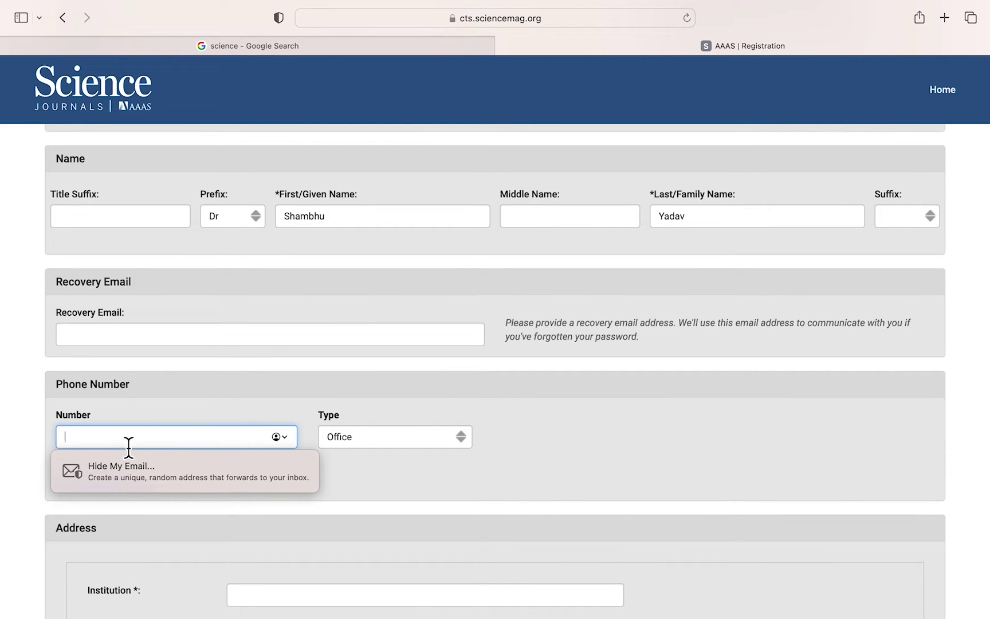
text(902)
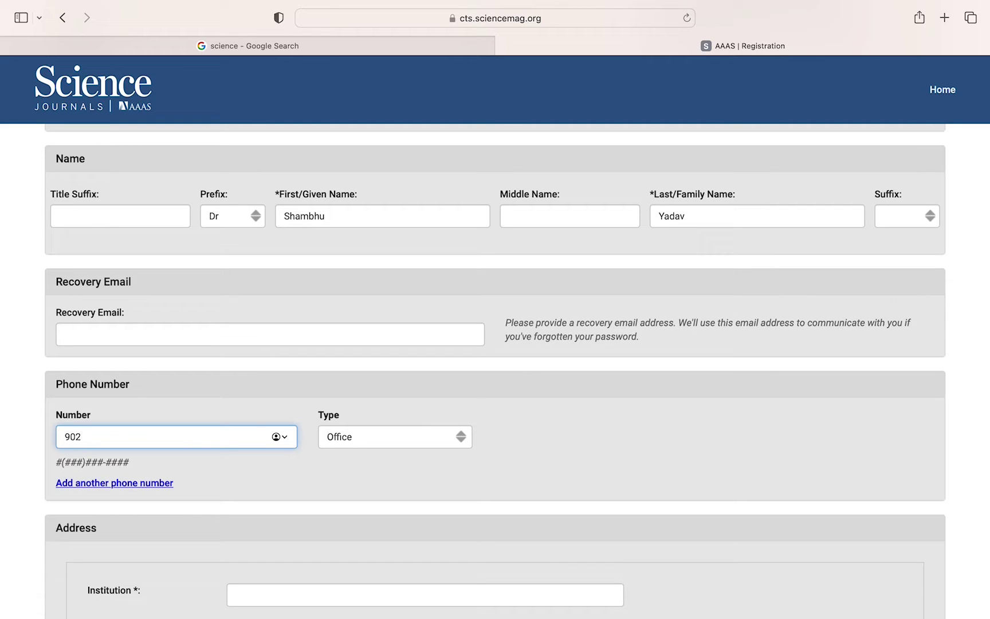
key(BackSpace)
text(1#########)
click(456, 454)
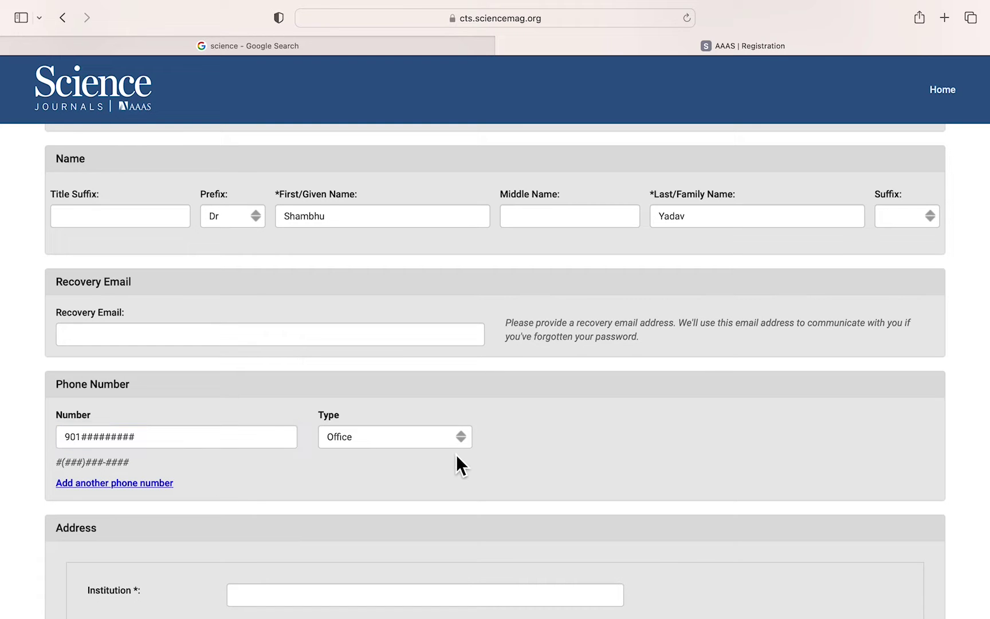
scroll(456, 453, down, 3)
scroll(456, 454, down, 5)
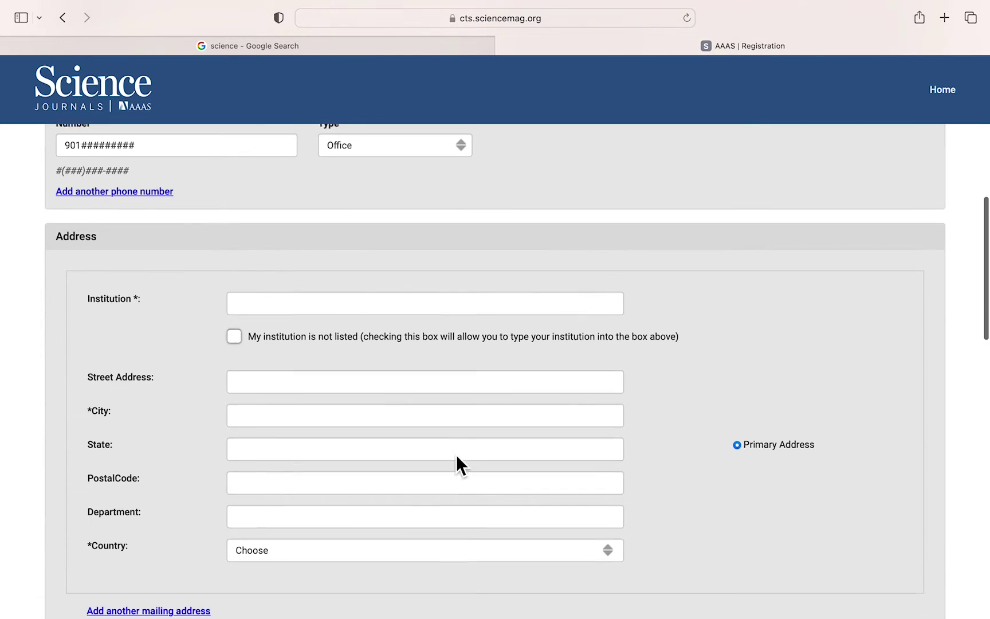
- Pick Brigham and Women's Hospital as institution via 'BWH' and fill in the street address
click(281, 300)
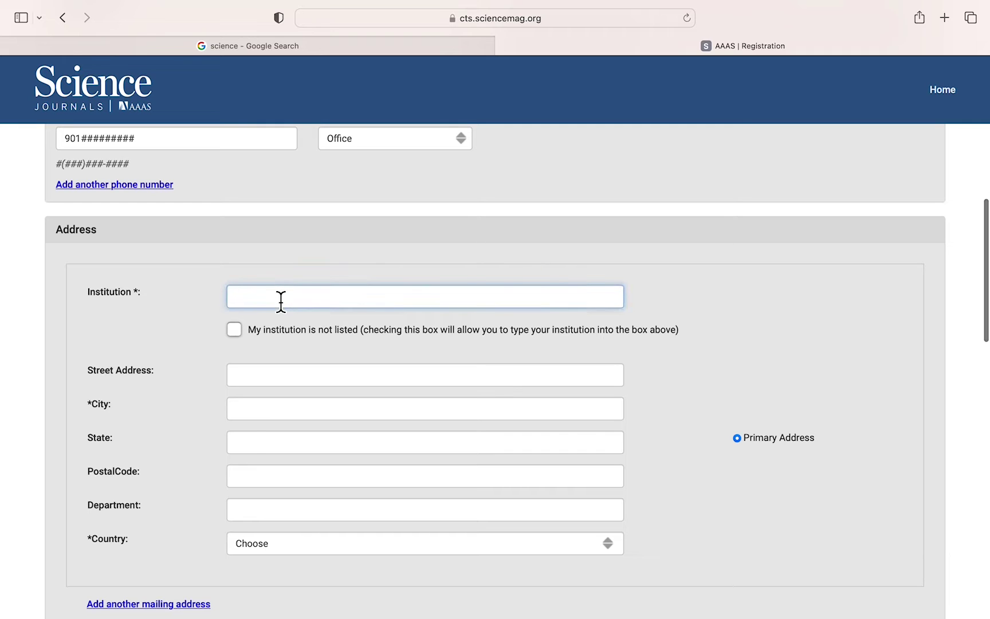
text(BWH)
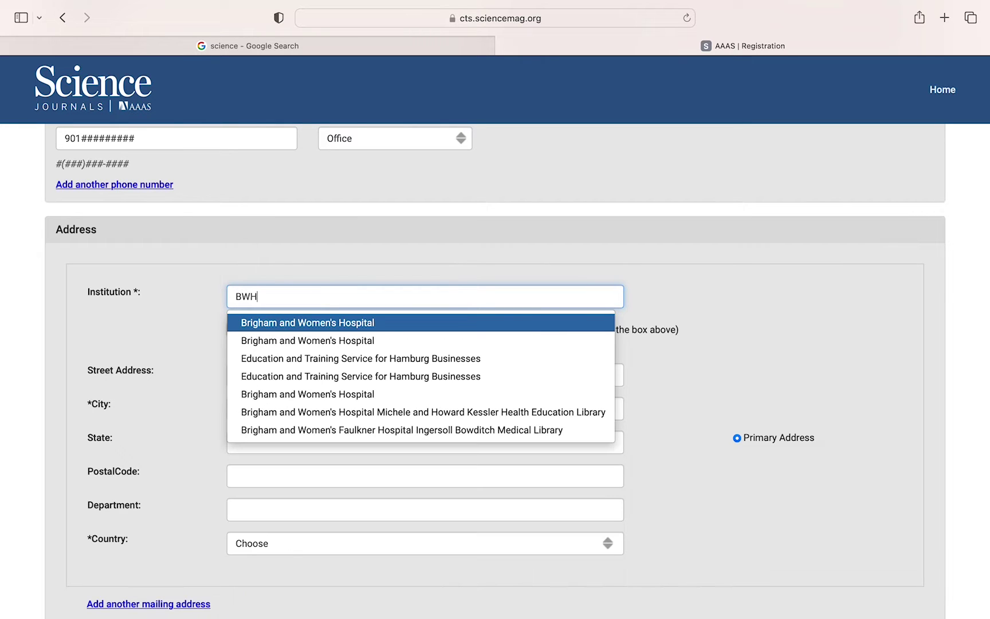
click(354, 341)
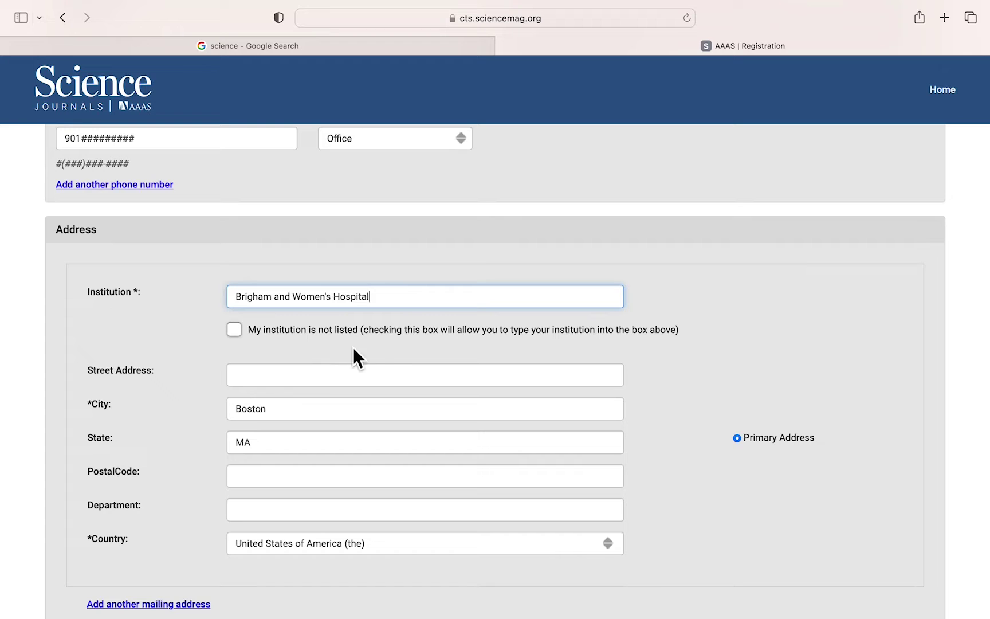
click(269, 380)
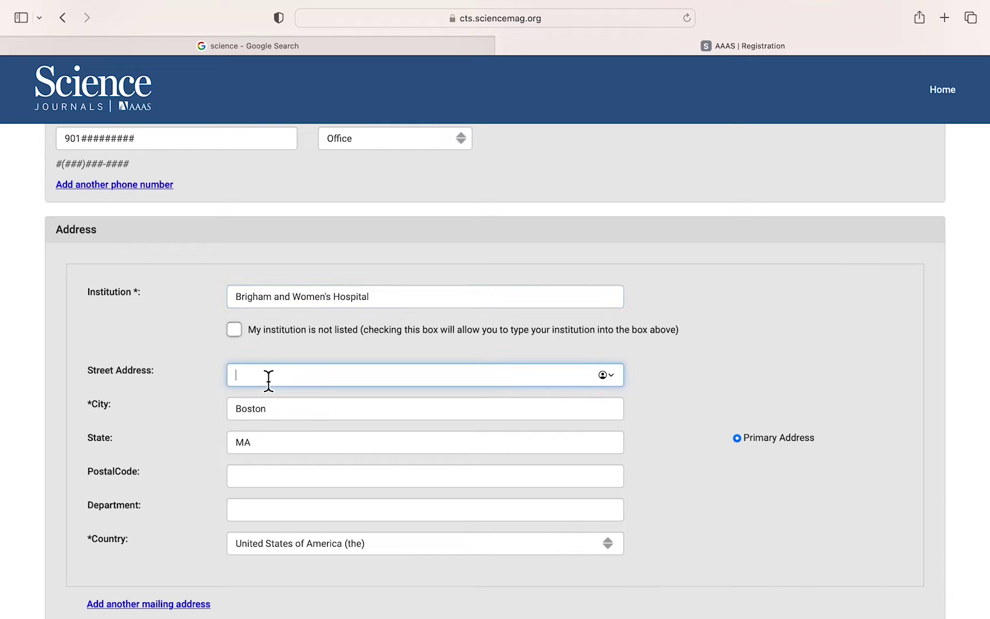
text(boston street)
- Mark ethnic origins, race, gender identity and sexual orientation as 'Prefer not to answer'
scroll(329, 479, down, 5)
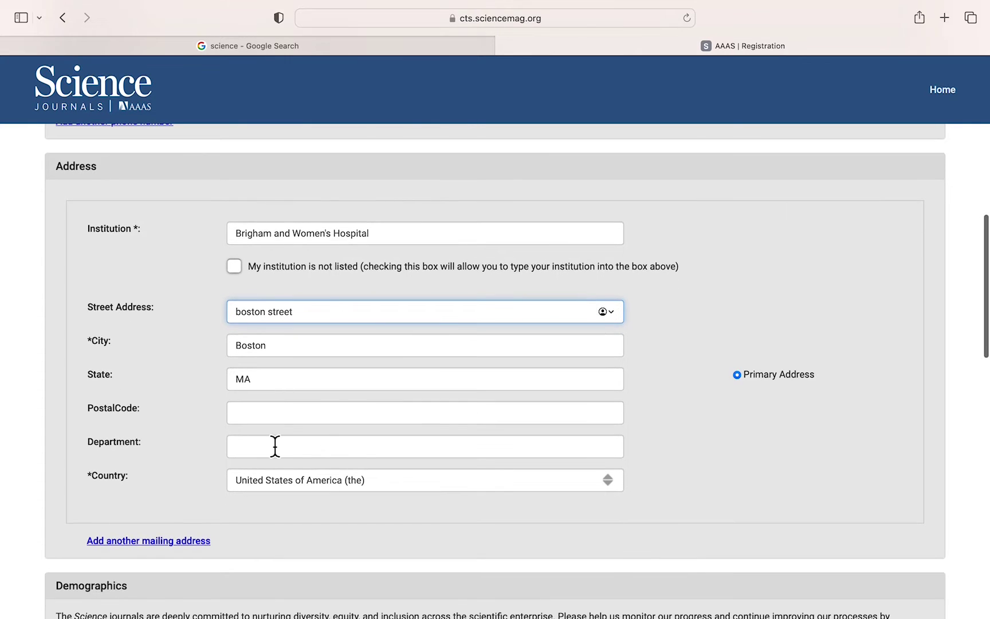
scroll(417, 442, down, 10)
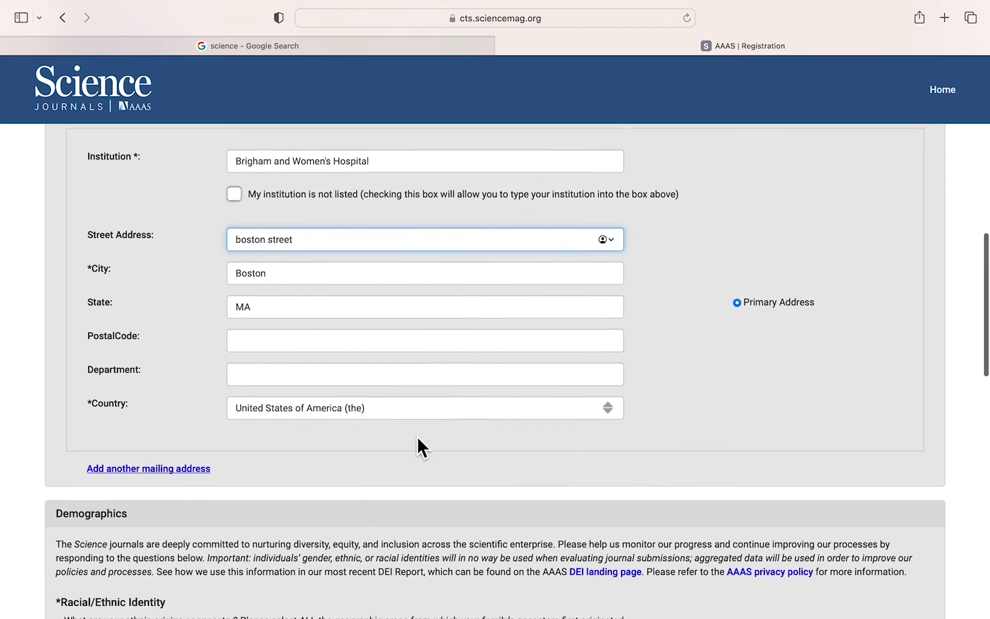
scroll(417, 436, down, 1)
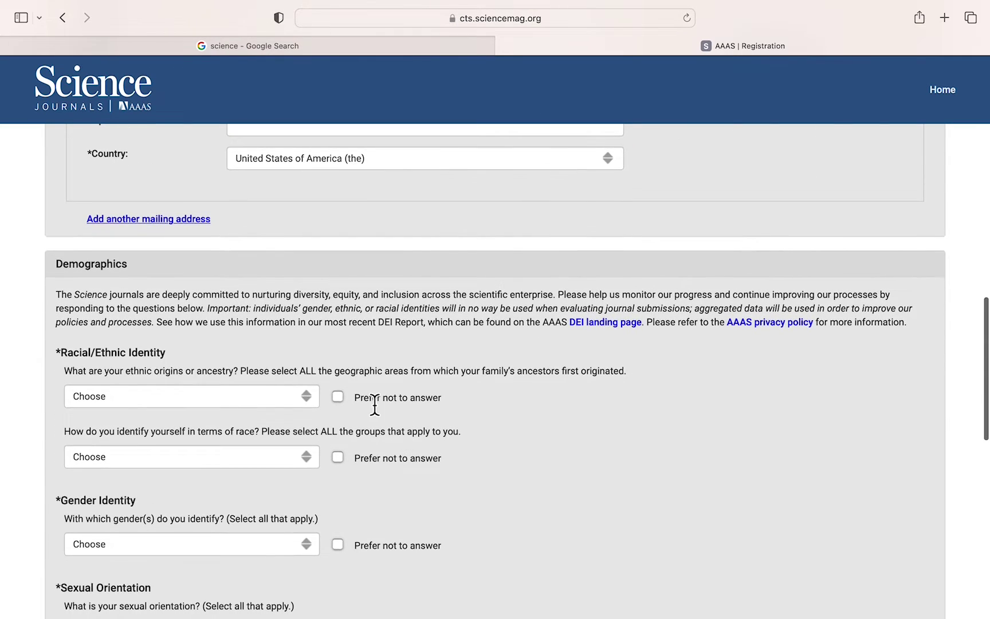
scroll(168, 338, down, 3)
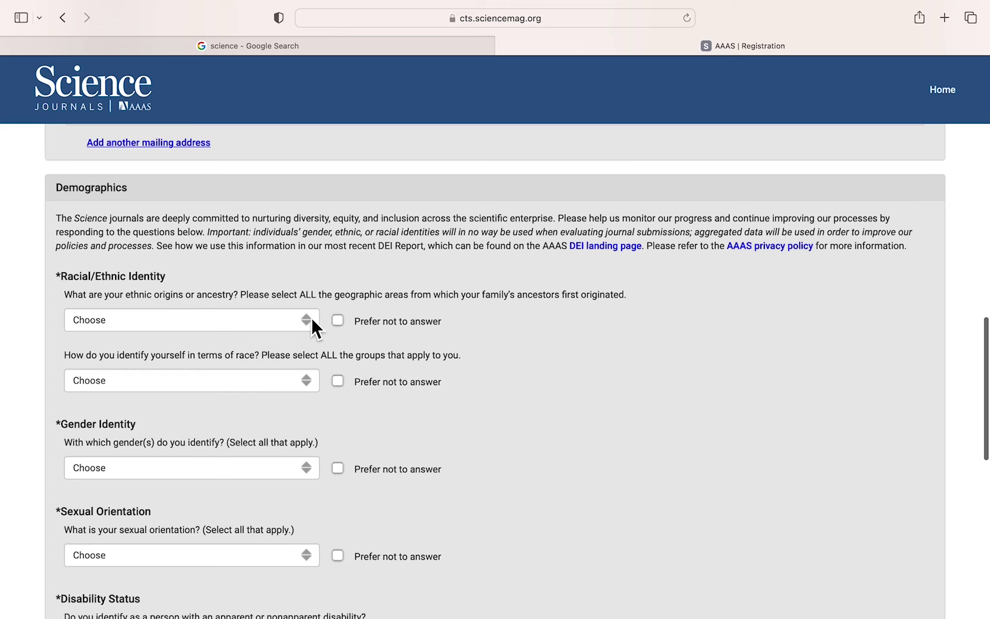
click(338, 321)
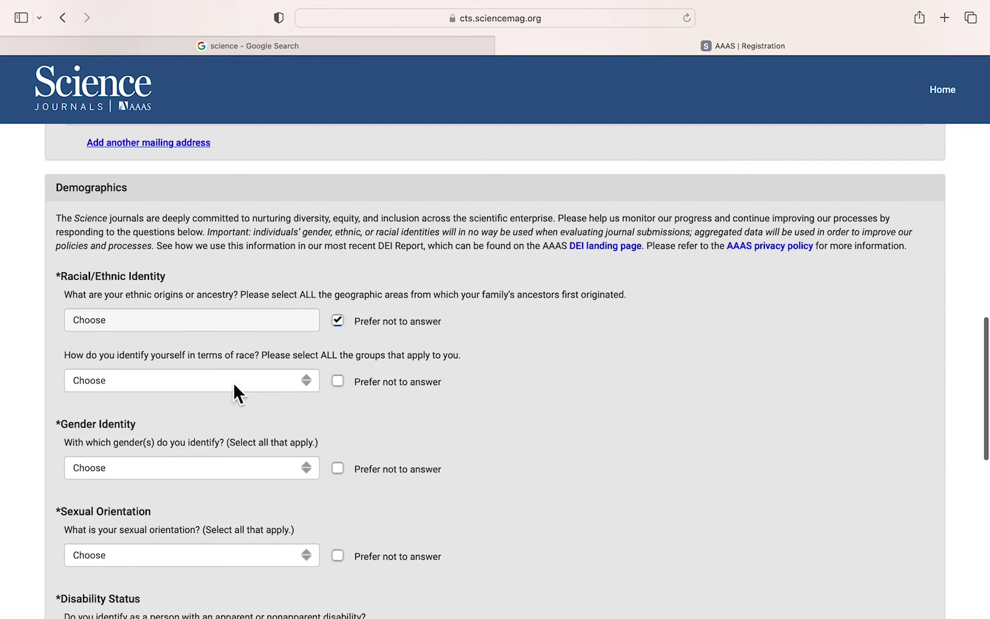
click(342, 388)
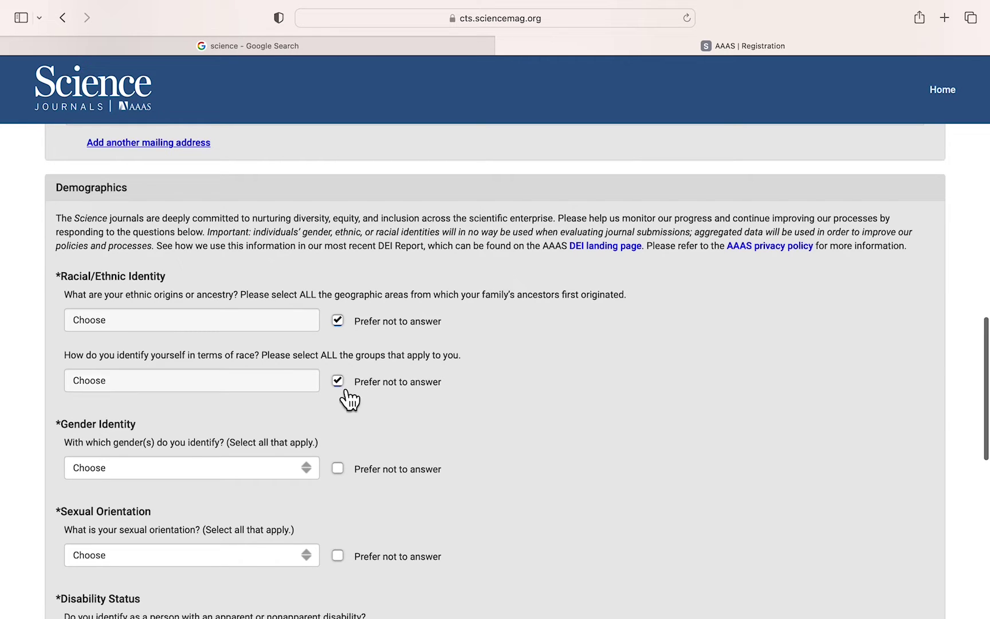
scroll(479, 430, down, 3)
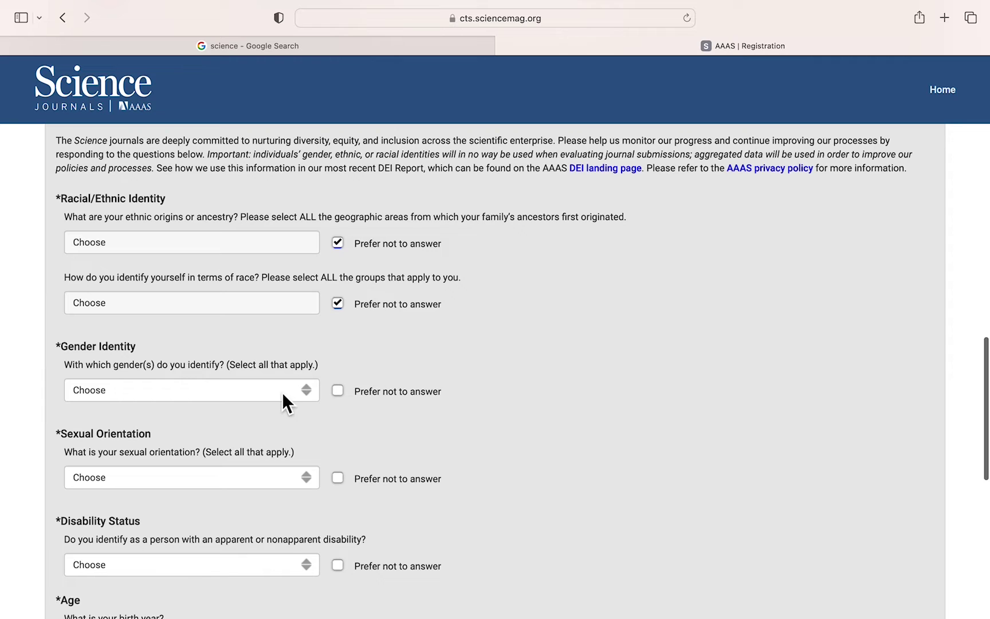
click(339, 392)
scroll(419, 410, down, 3)
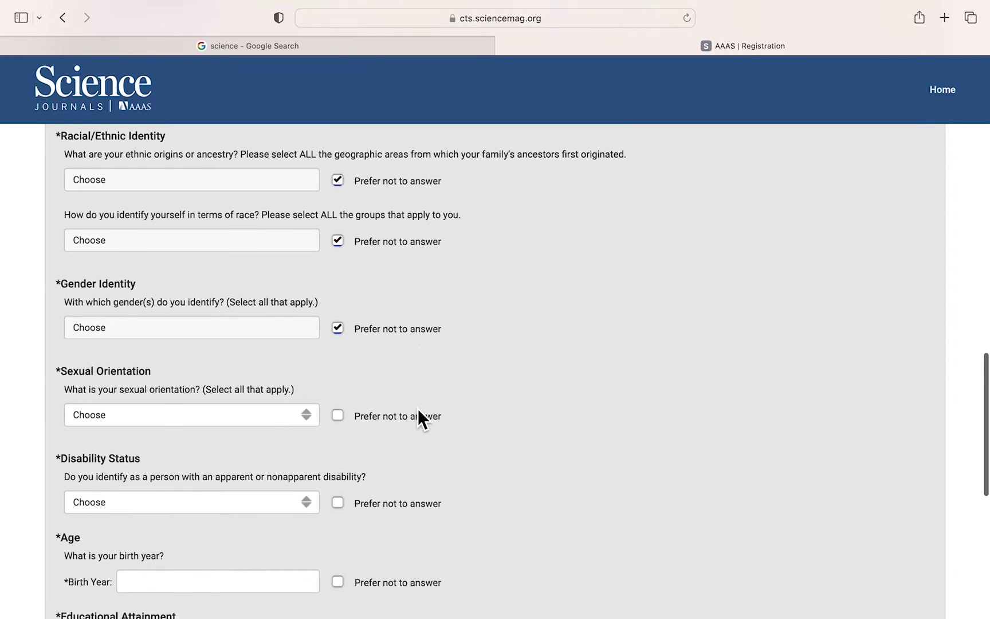
click(339, 390)
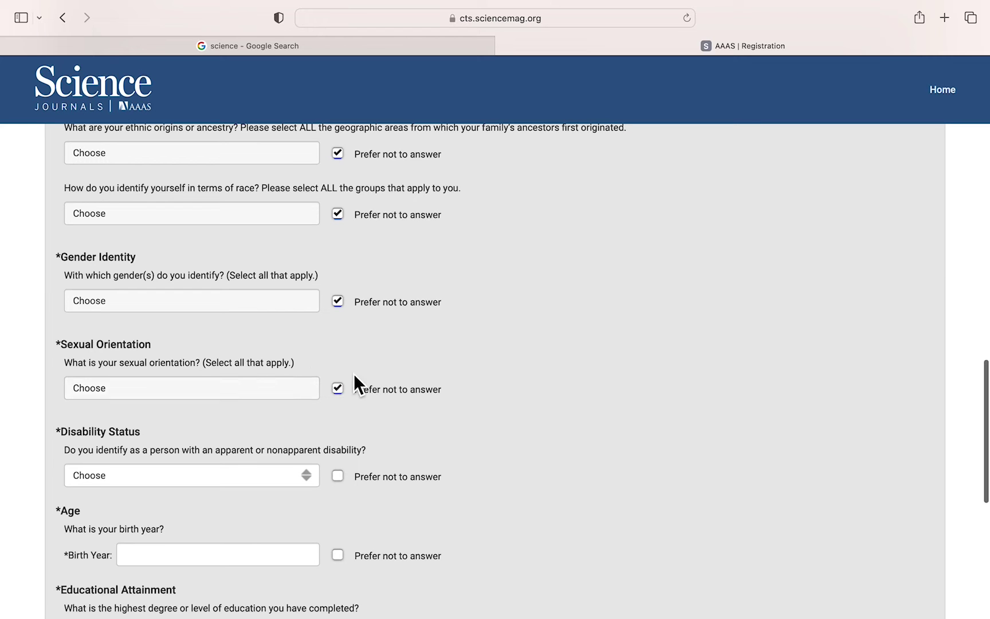
- Decline disability status, birth year, educational attainment and year of highest degree
scroll(413, 351, down, 2)
scroll(412, 352, down, 1)
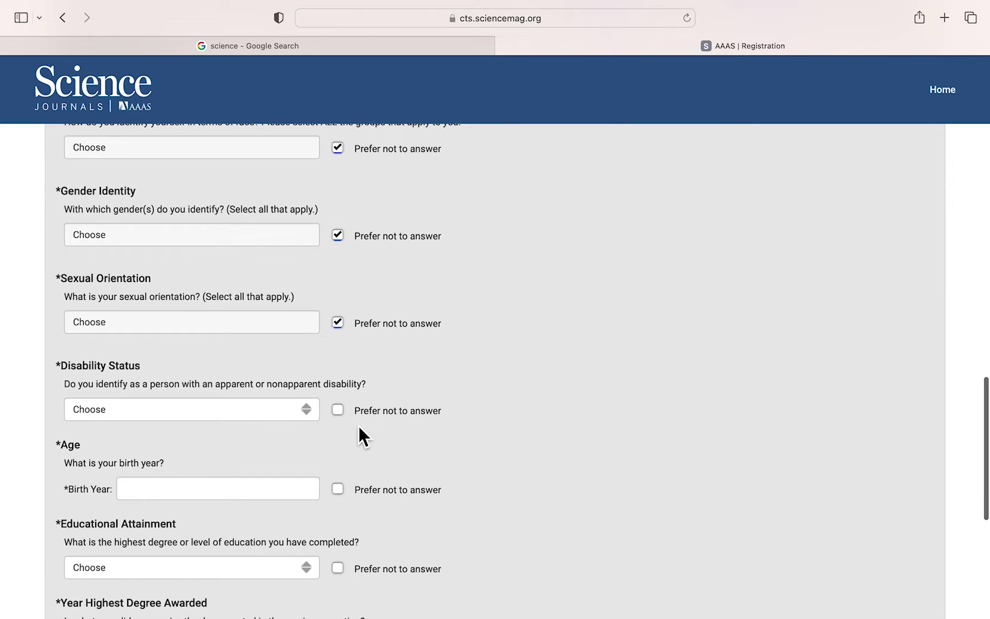
click(338, 410)
scroll(478, 443, down, 3)
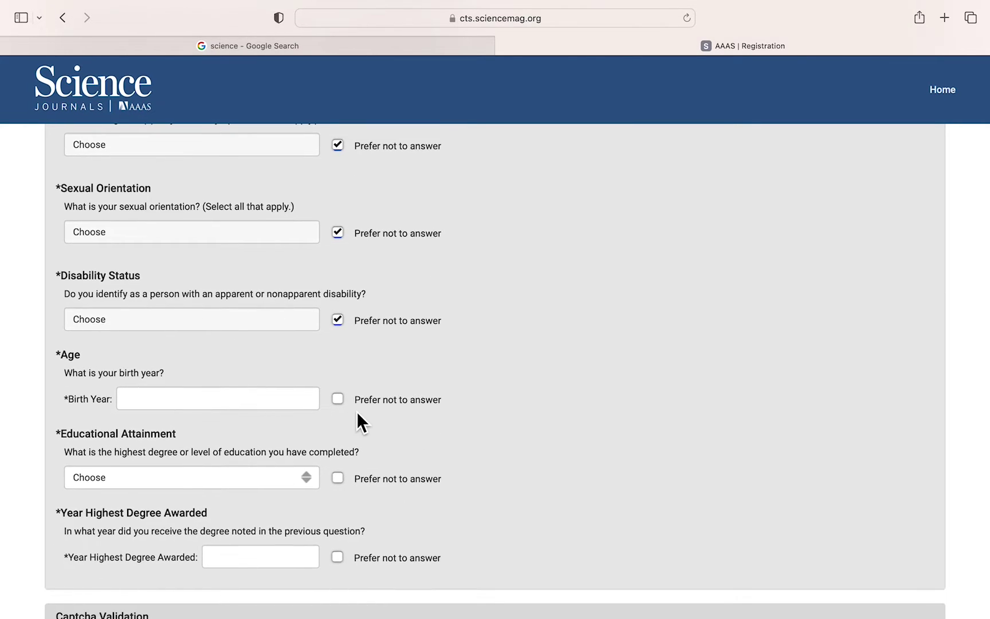
click(338, 400)
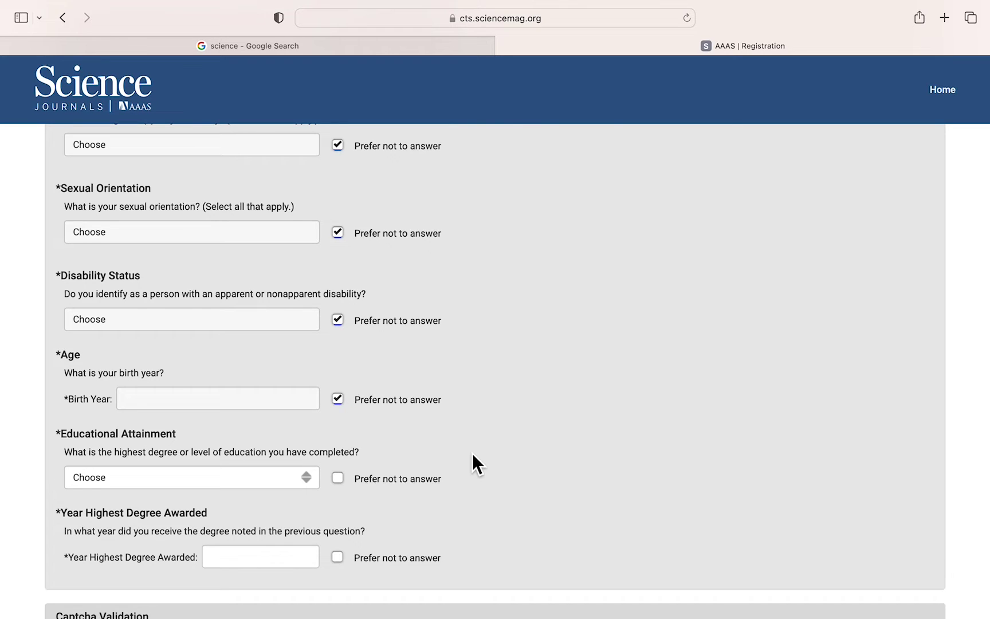
scroll(472, 452, down, 3)
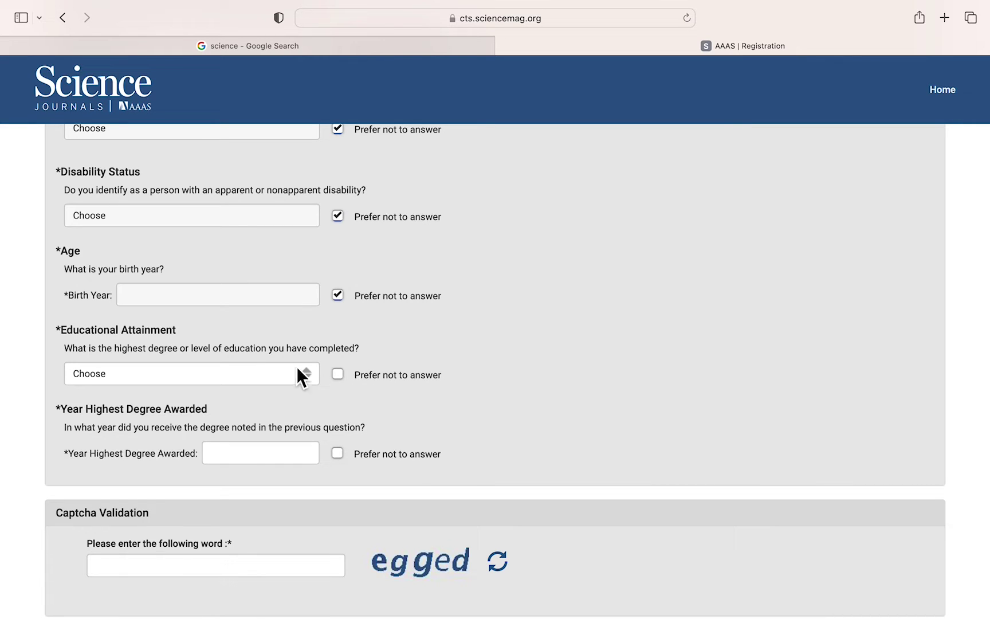
click(356, 375)
scroll(442, 403, down, 2)
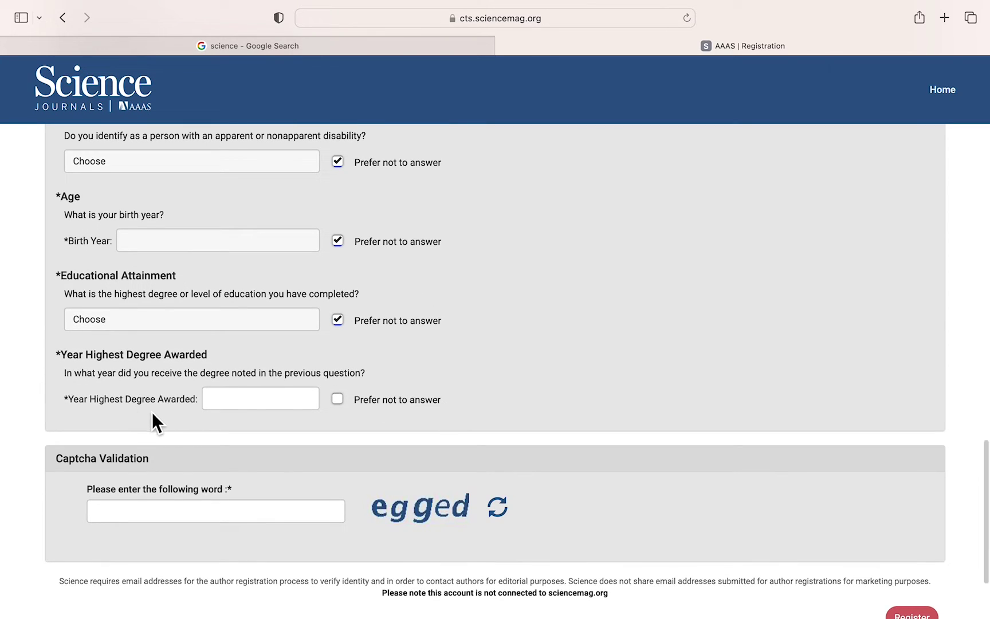
click(338, 401)
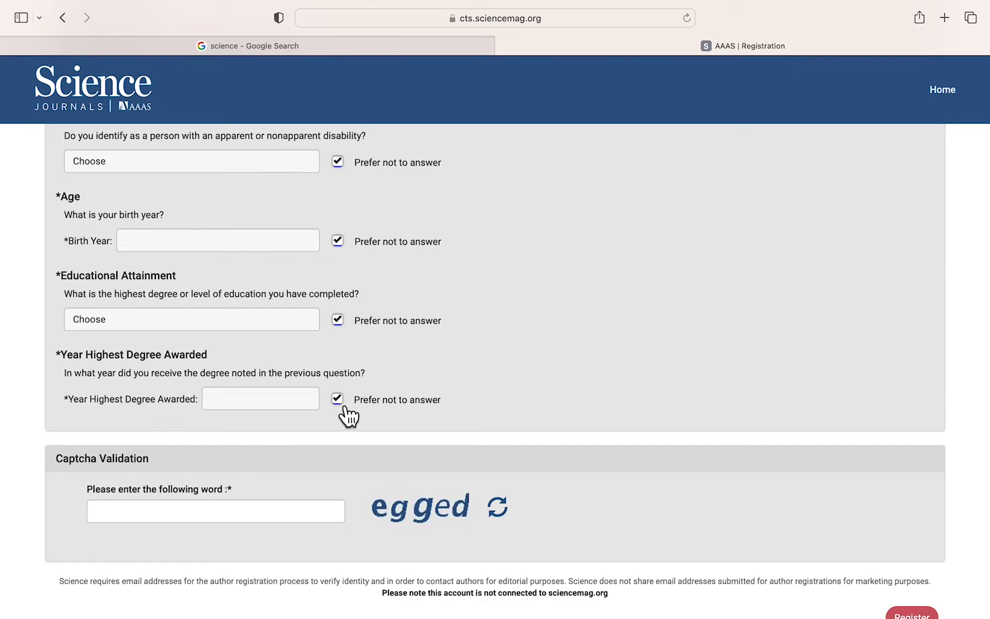
scroll(298, 476, down, 3)
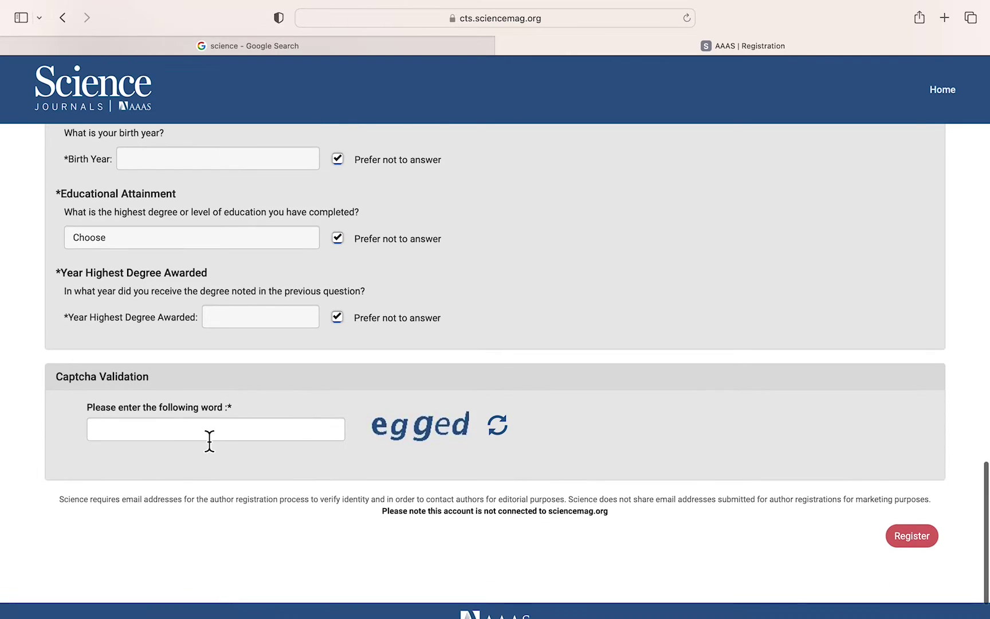
- Enter the captcha word 'egged' and submit the registration
click(162, 434)
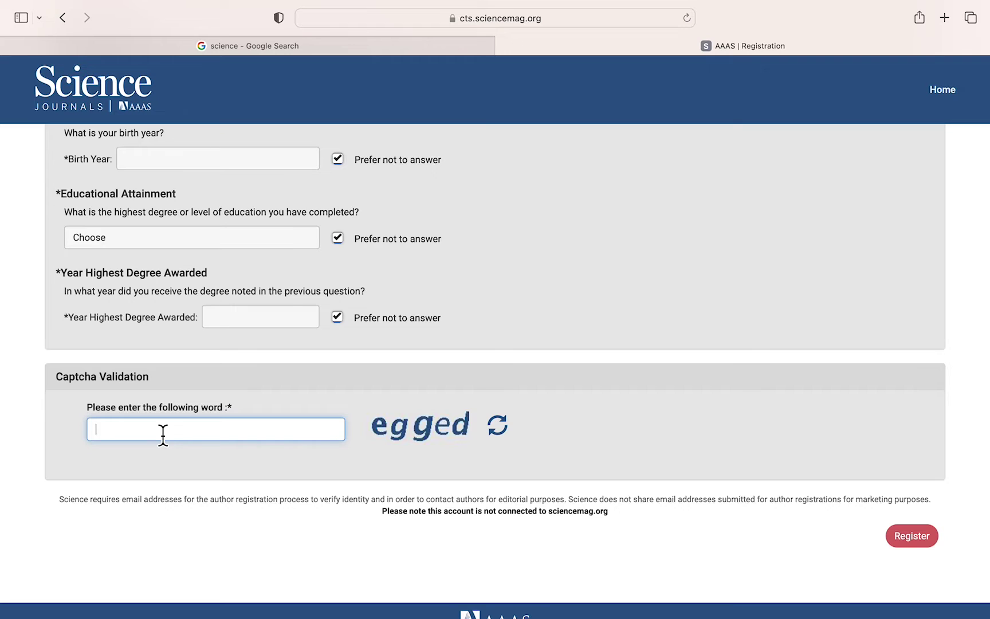
text(egg)
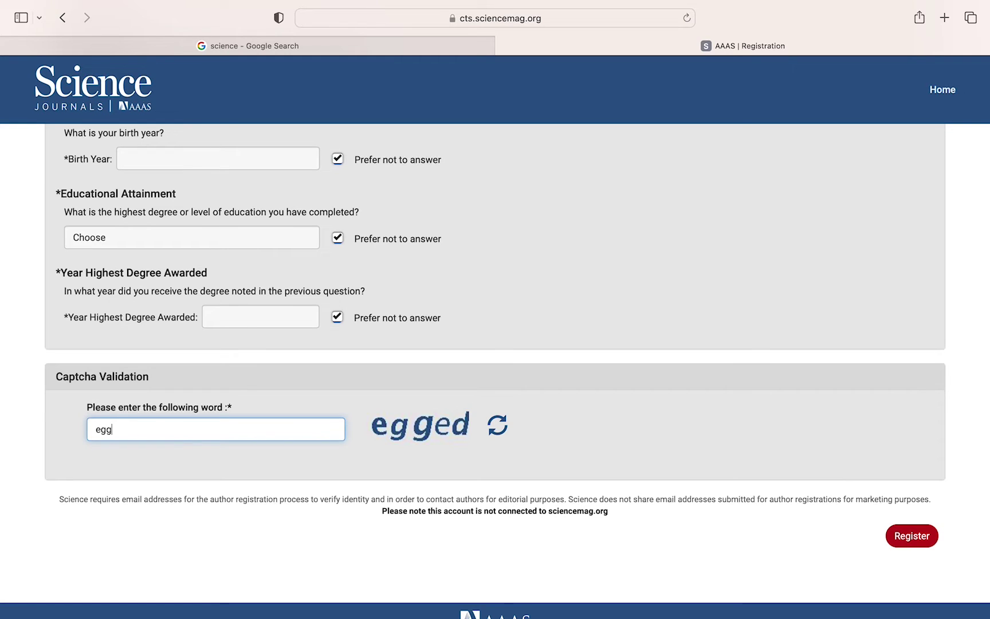
text(ed)
scroll(671, 463, up, 10)
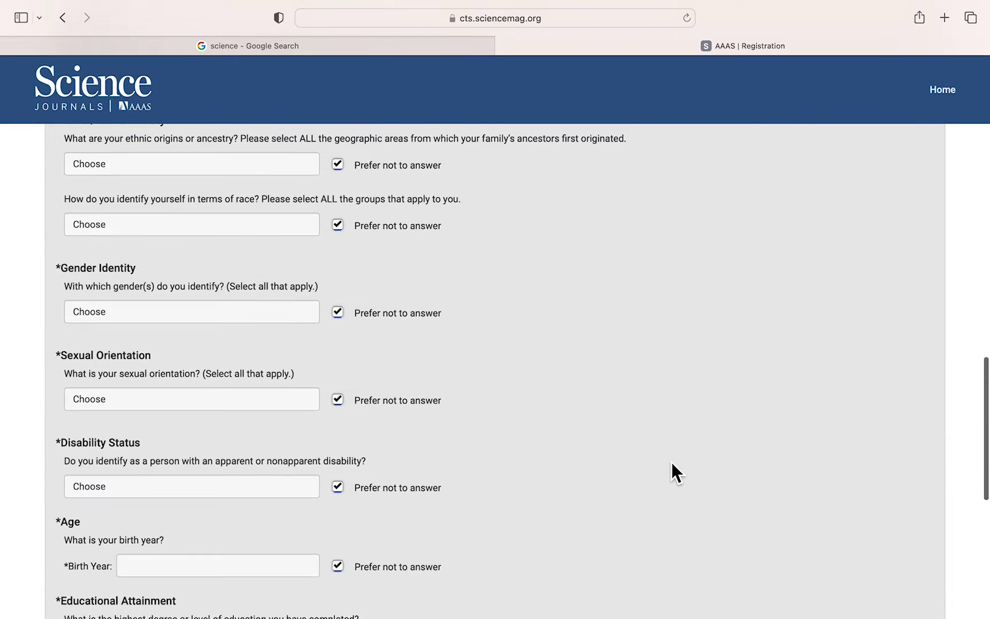
scroll(671, 464, down, 10)
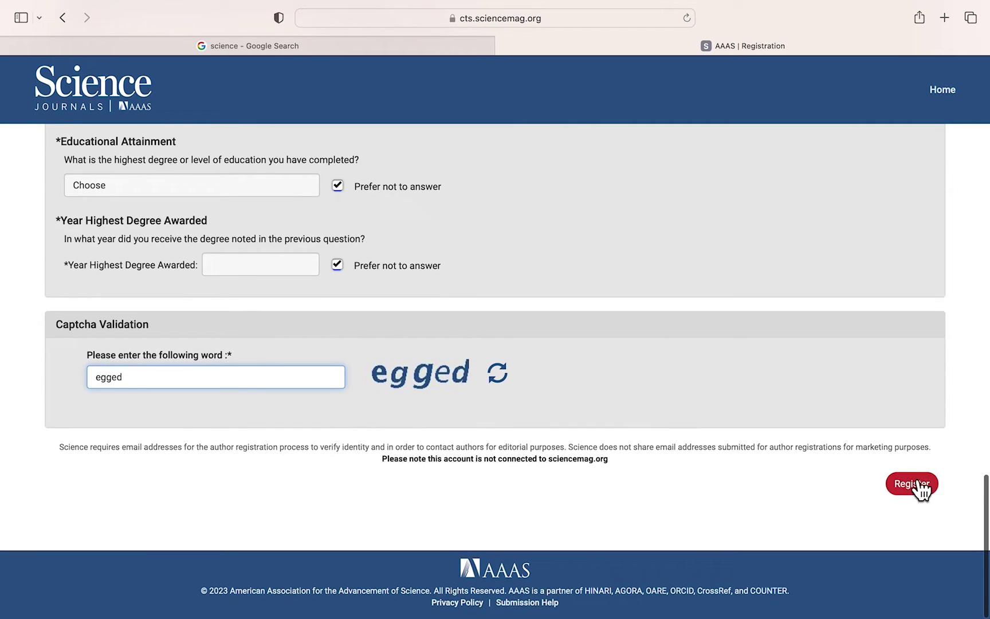
click(917, 484)
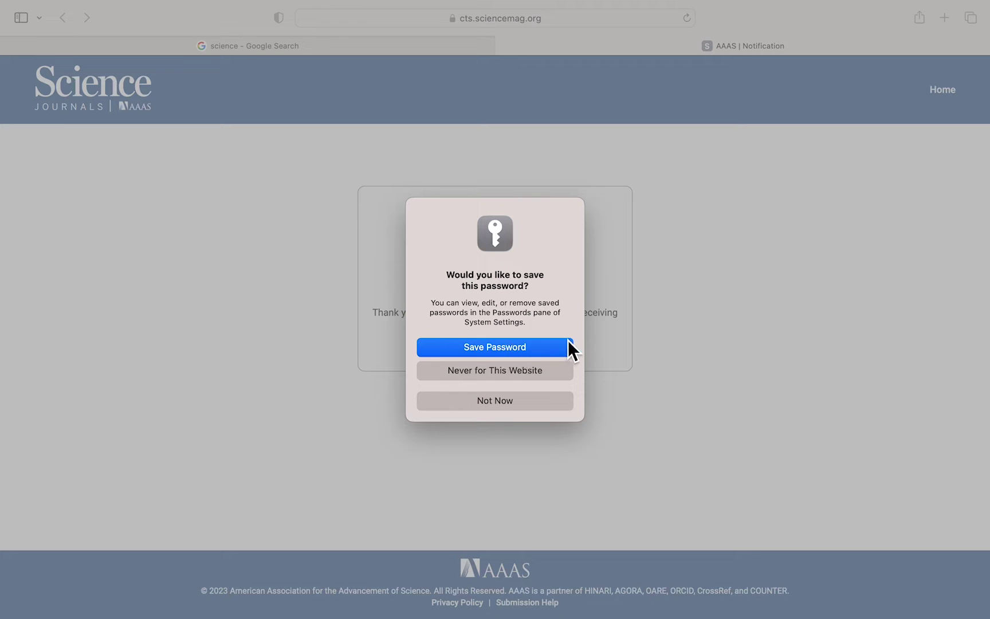
- Decline Safari's save-password prompt and head to the portal's login page
click(492, 404)
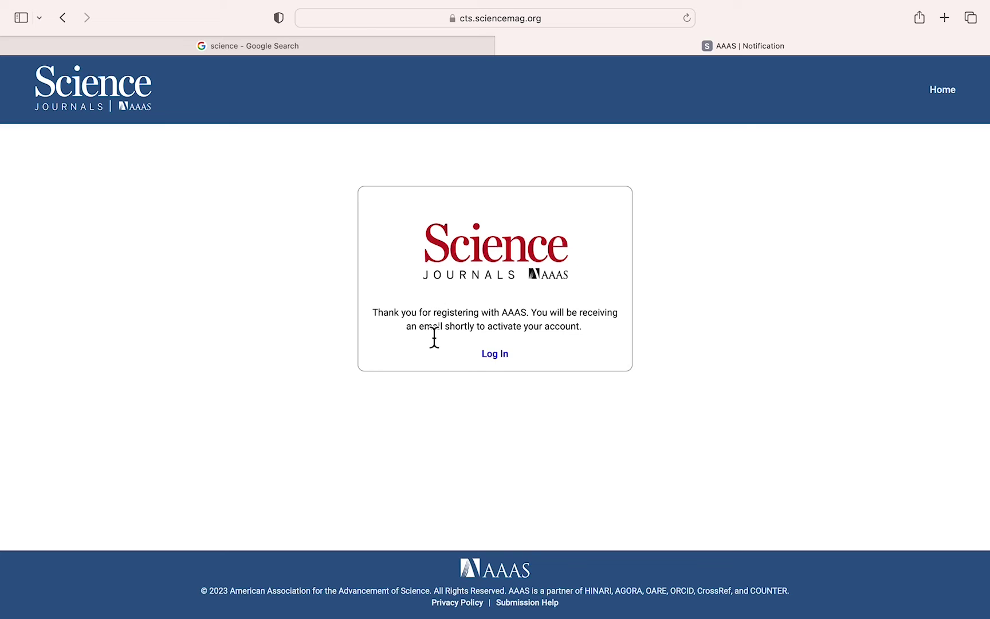
click(499, 356)
key(super+t)
- Open the AAAS no-reply registration email in Gmail and follow its activation link
click(189, 159)
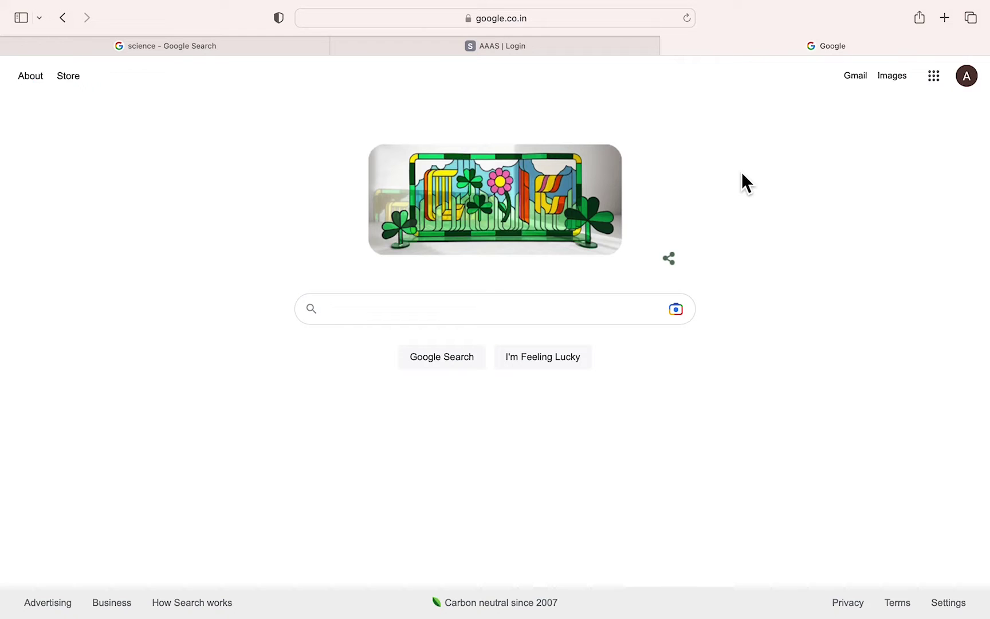
click(862, 83)
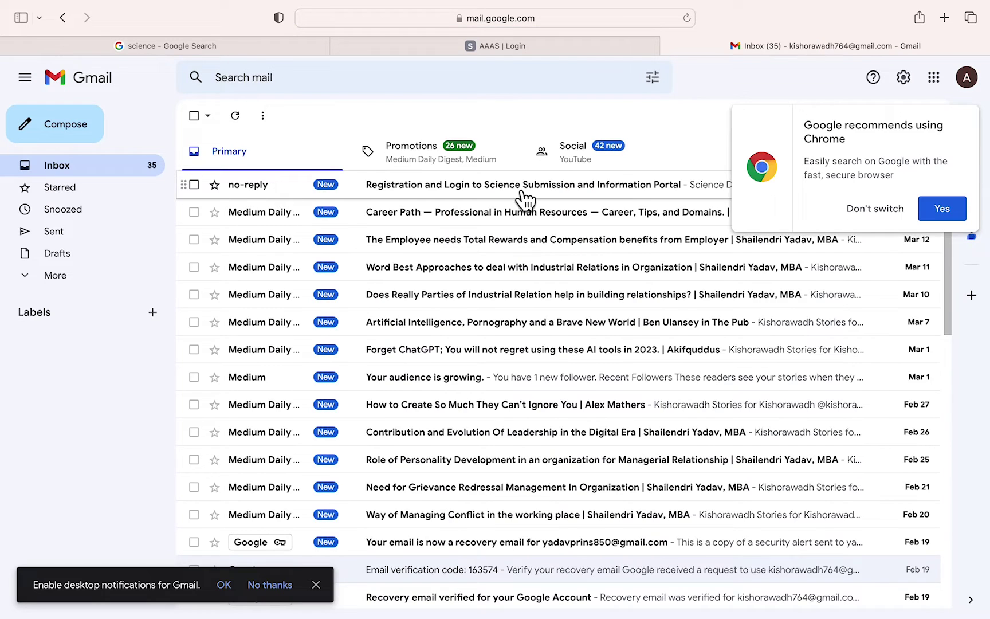
click(523, 192)
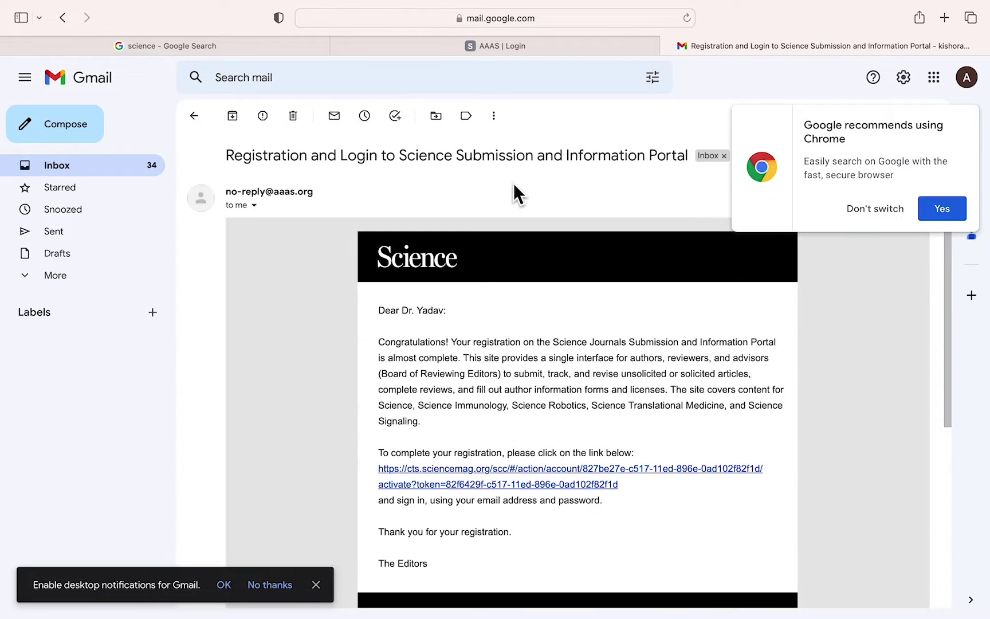
click(873, 219)
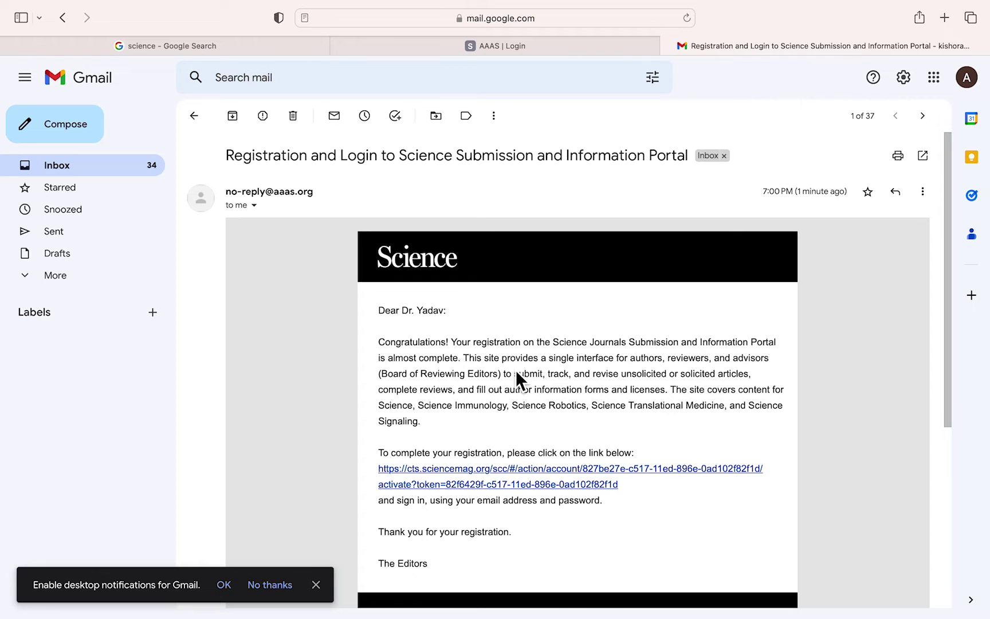
scroll(516, 370, down, 3)
scroll(634, 401, down, 2)
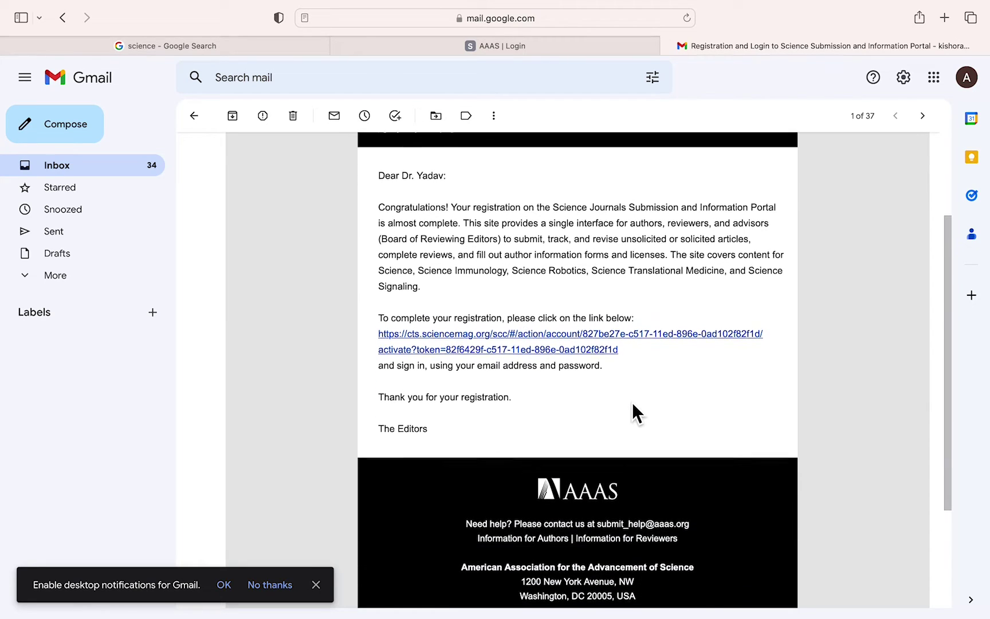
click(504, 331)
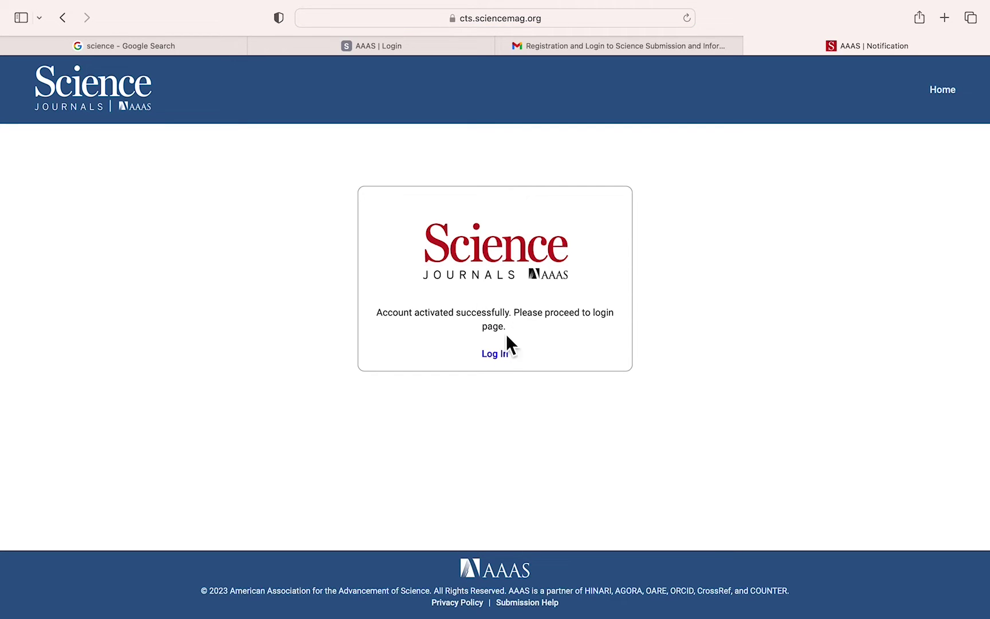
click(495, 354)
- Sign in with the account e-mail, stripped of its leading space, and the account password
click(639, 304)
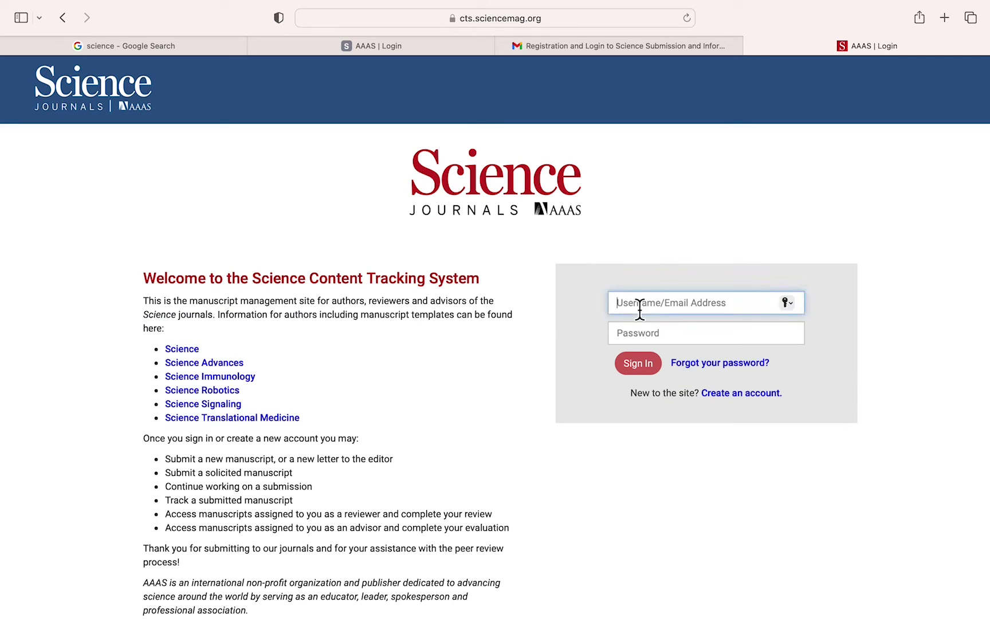
key(super+v)
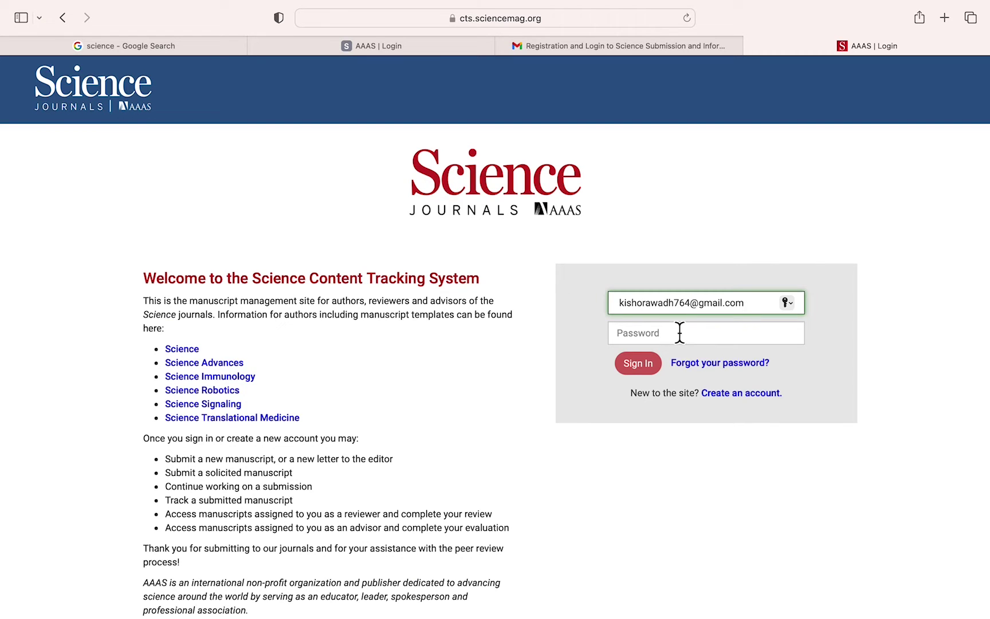
key(Left)
key(Left)
key(Left)
key(Left)
key(Left)
key(Left)
key(Left)
key(Left)
key(Left)
key(Left)
key(Left)
key(Left)
key(Left)
key(Left)
key(Left)
key(Left)
key(Left)
key(Left)
key(Left)
key(BackSpace)
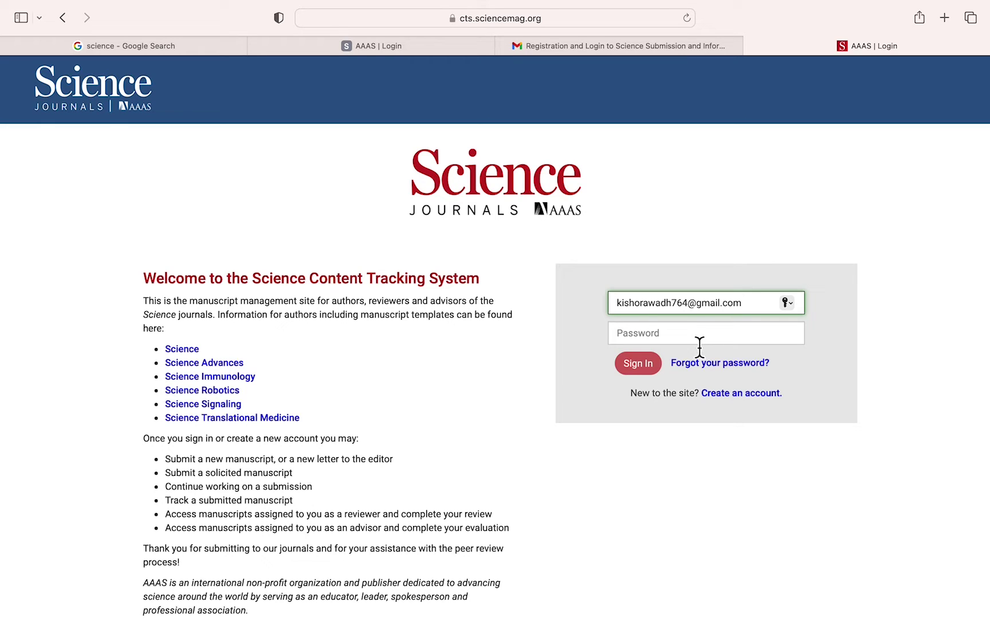
click(685, 337)
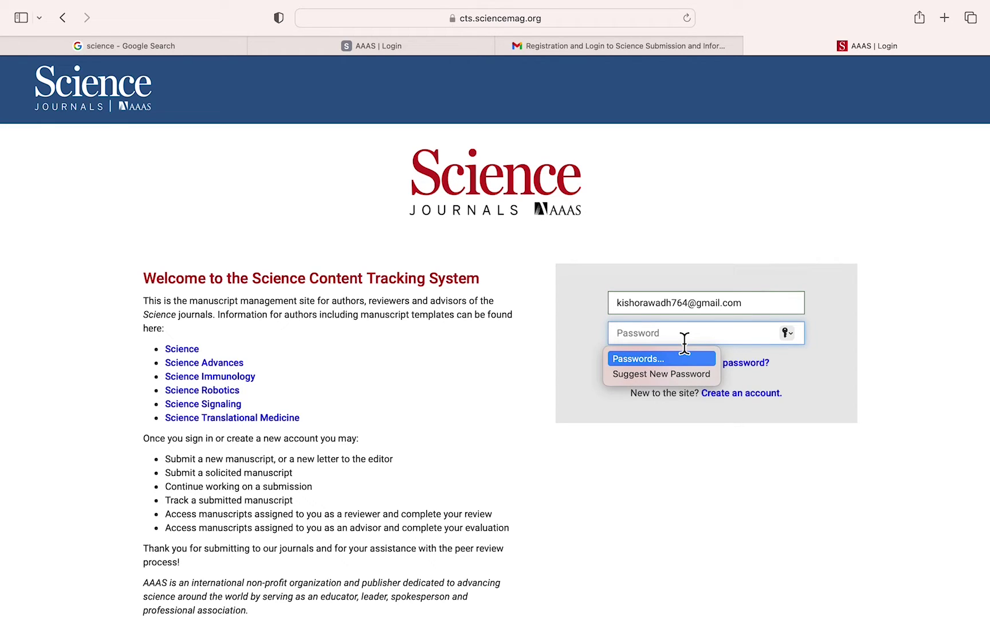
text(••)
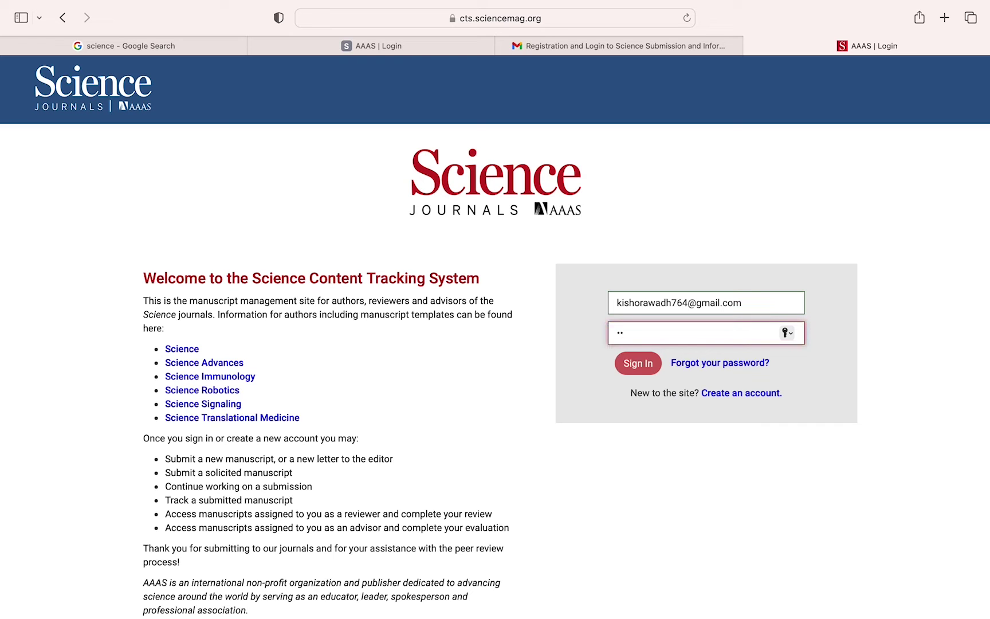
text(••••••)
click(645, 364)
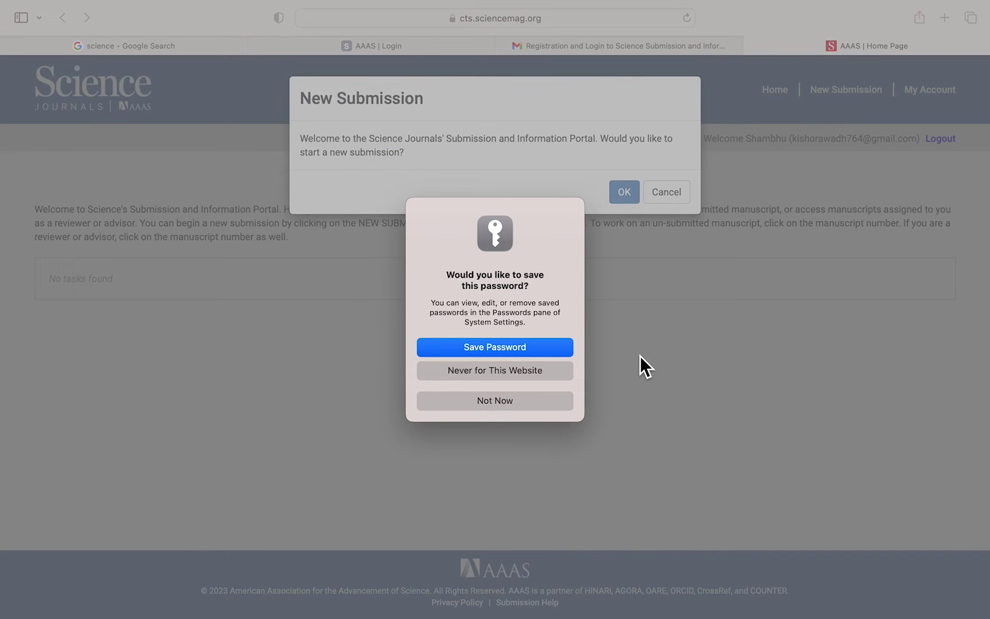
- Start a new submission with Journal set to Science and Article Type set to Review
click(509, 403)
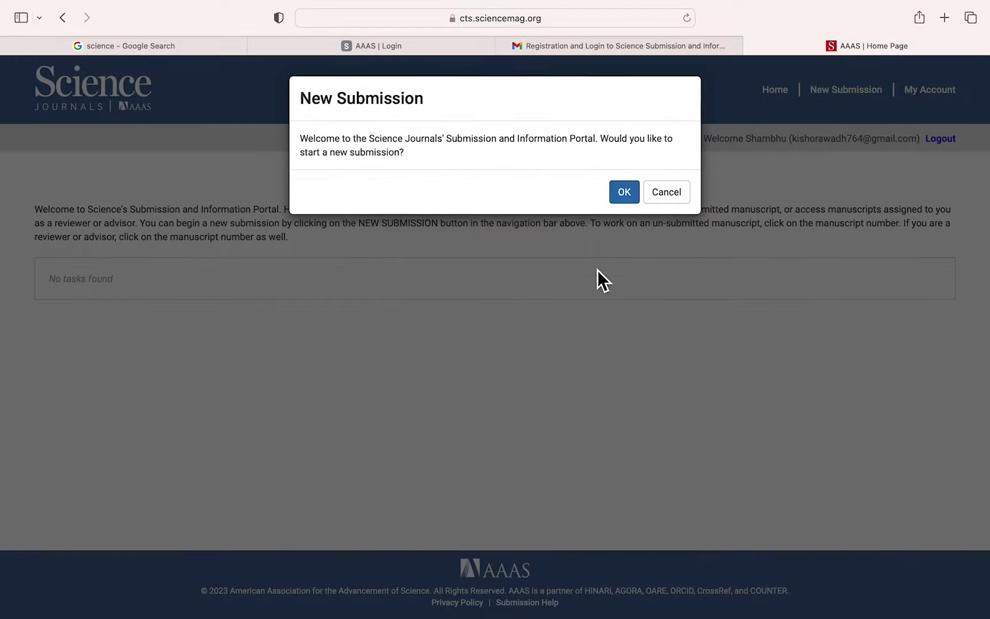
click(624, 193)
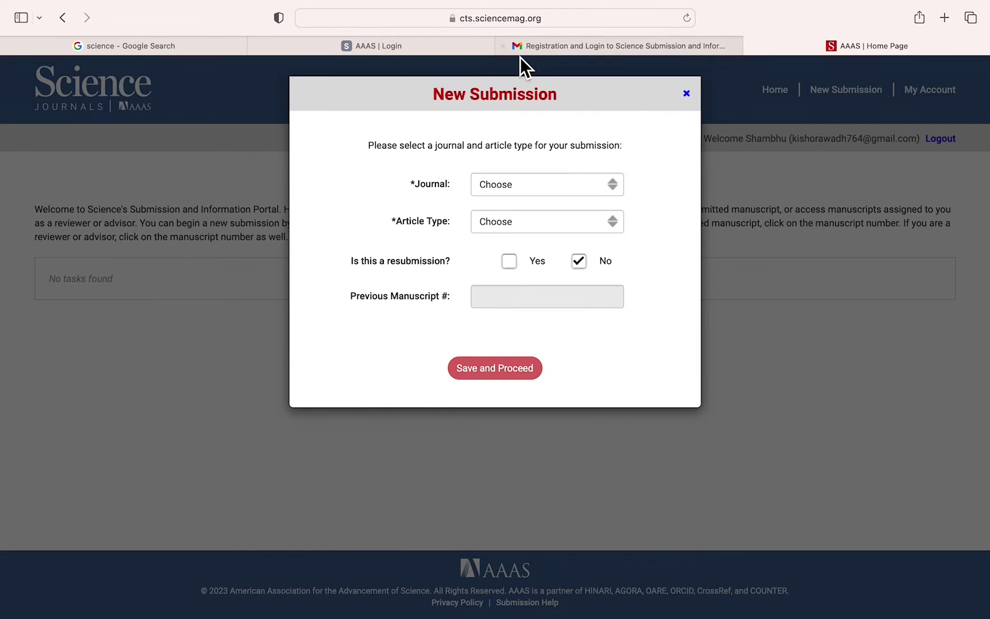
click(599, 183)
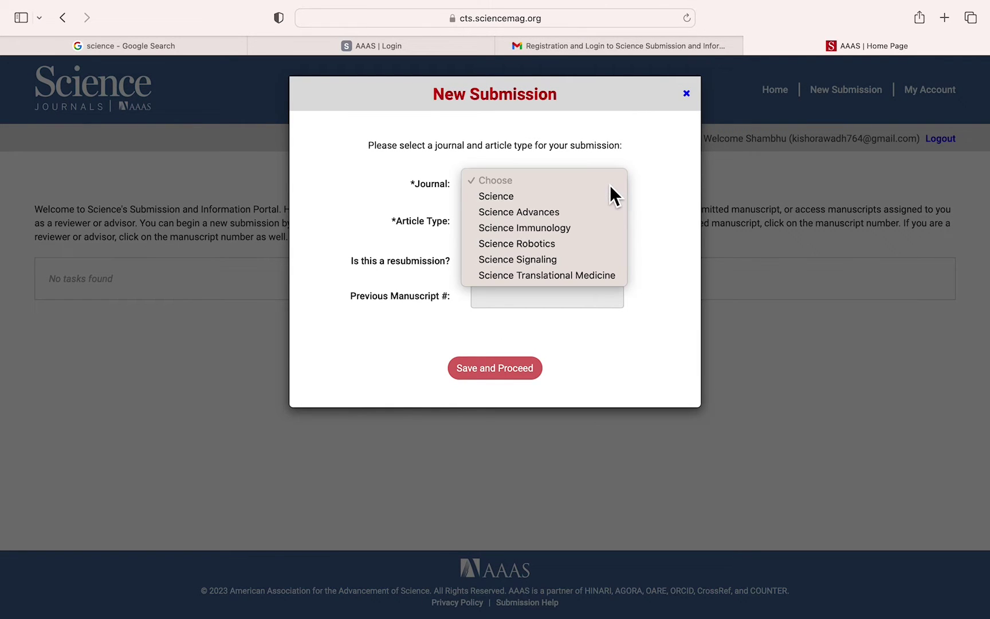
click(518, 199)
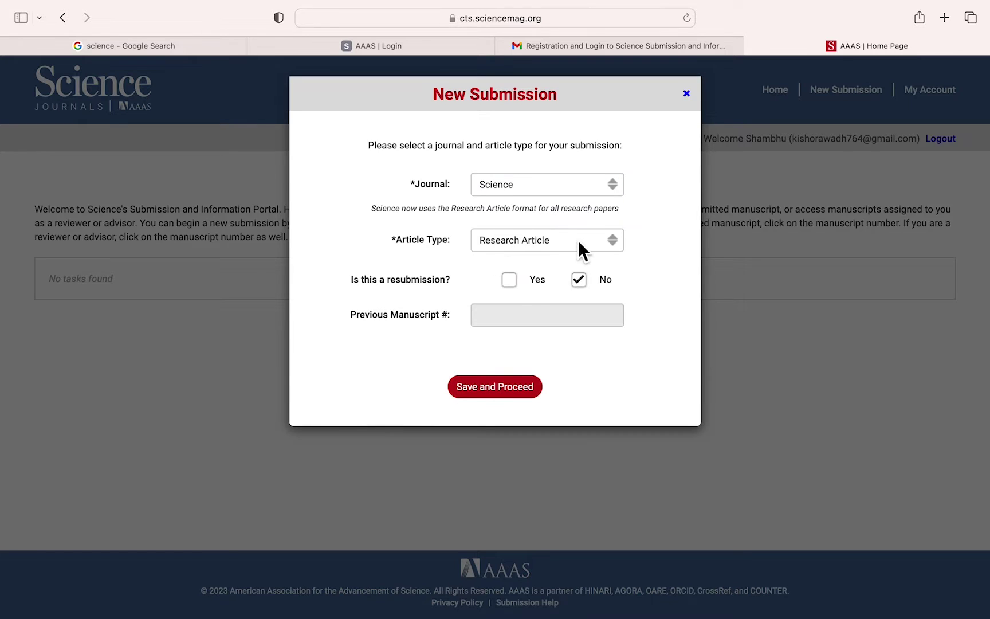
click(612, 241)
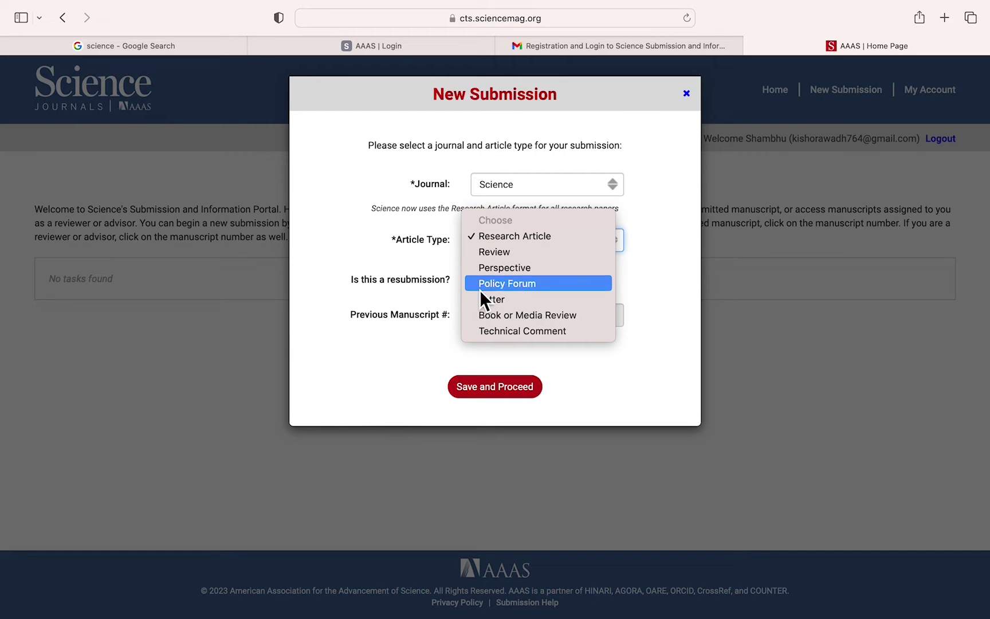
click(501, 252)
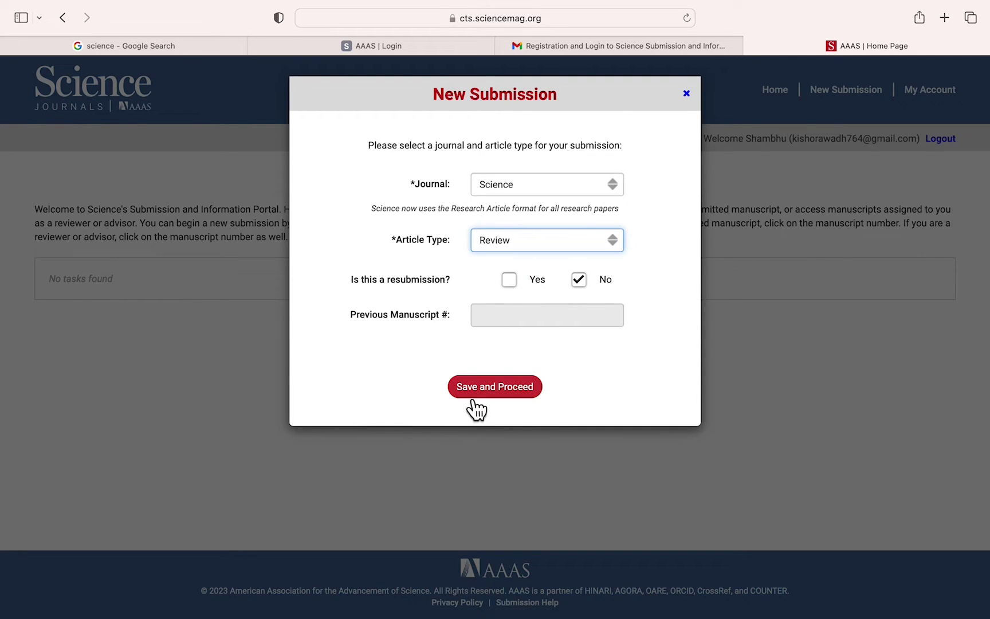
click(490, 393)
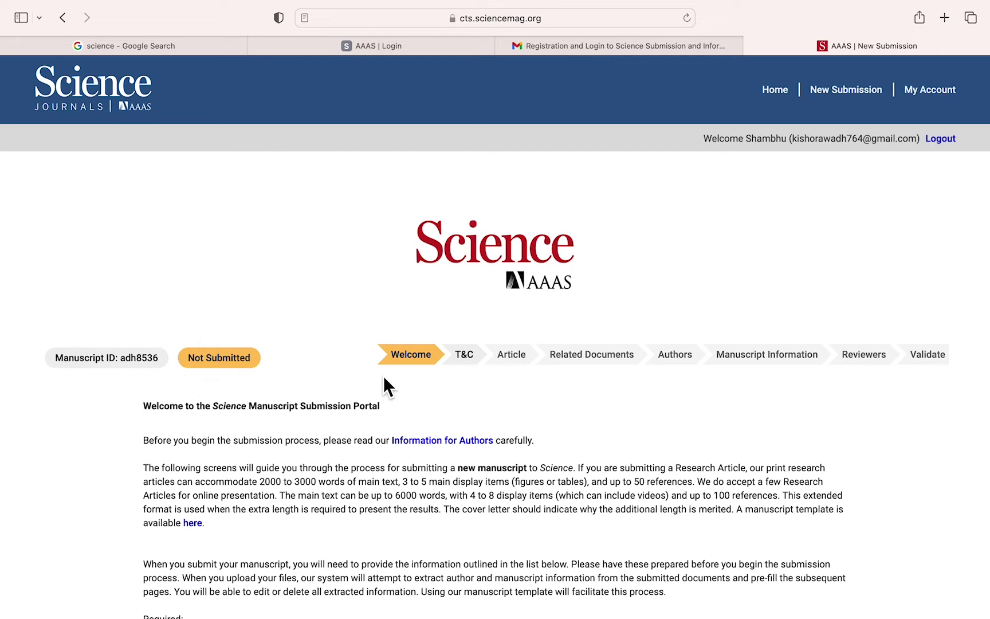
- Read through the welcome information for manuscript adh8536, then continue to Terms and Conditions
scroll(393, 375, down, 5)
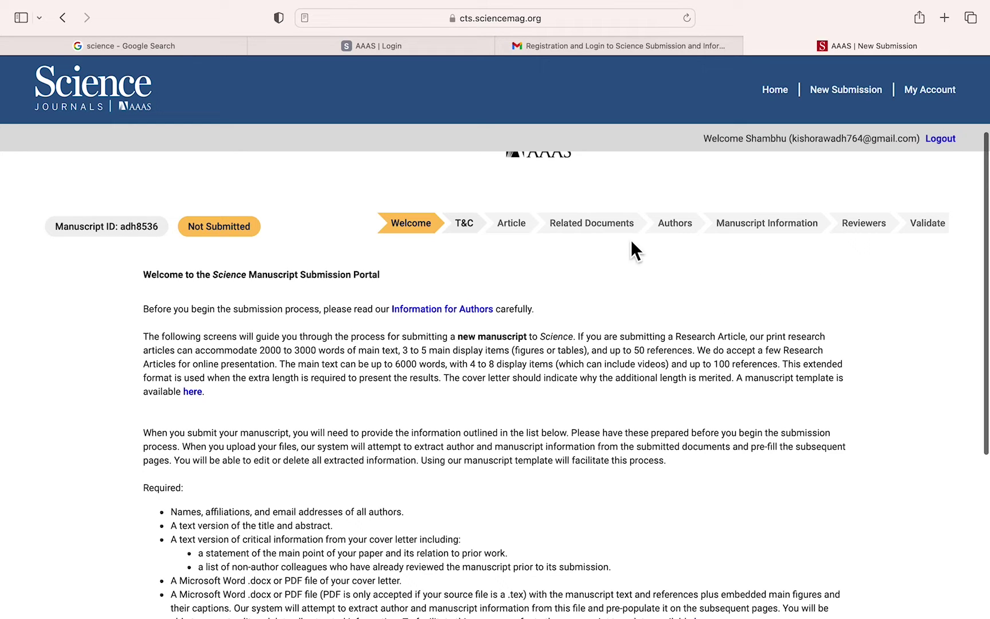
scroll(461, 415, down, 1)
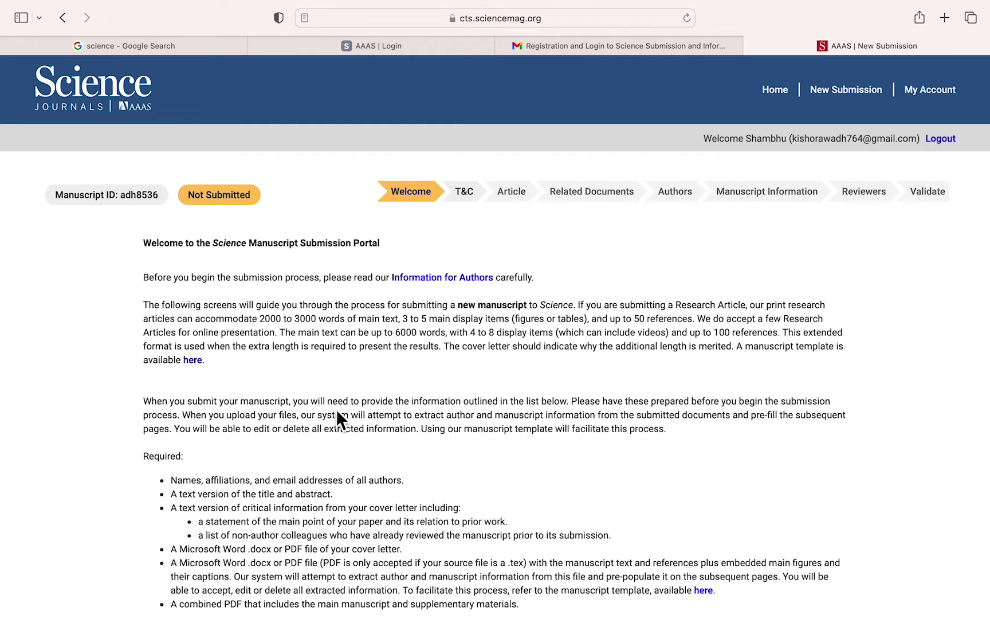
scroll(344, 421, down, 5)
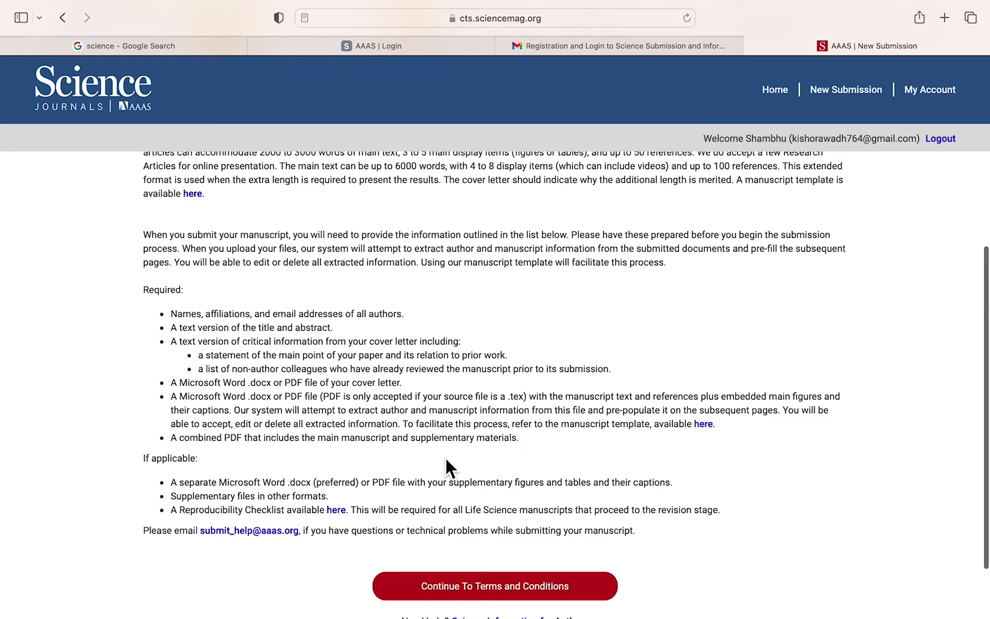
scroll(445, 457, down, 3)
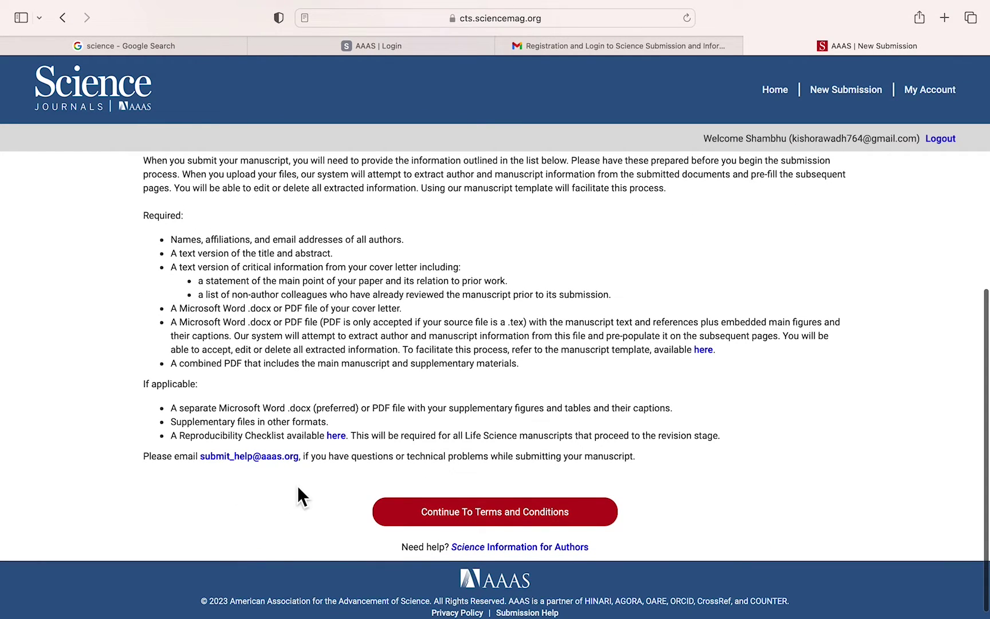
click(479, 517)
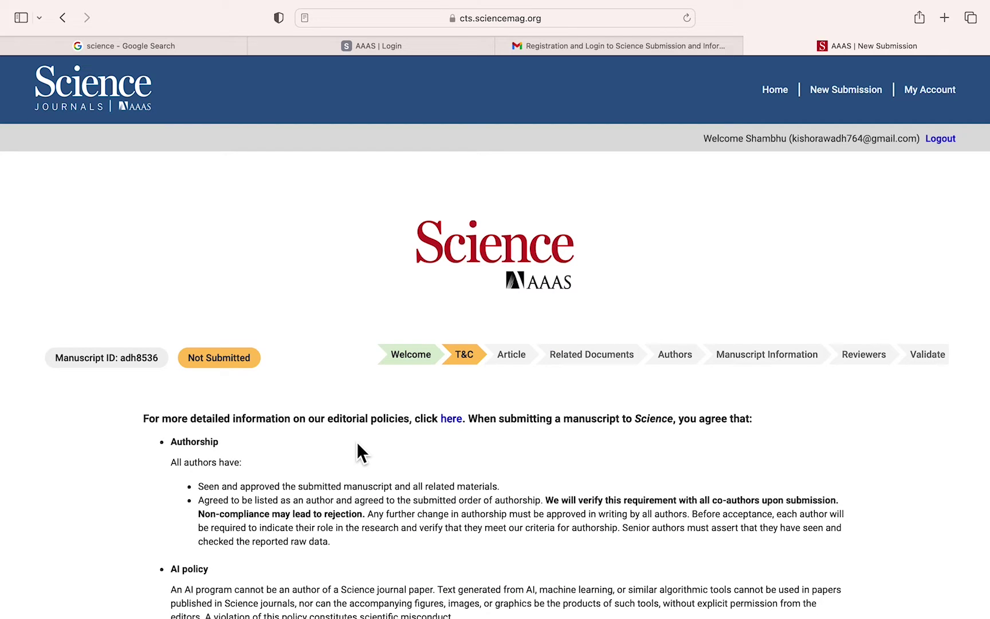
- Agree to the terms at the bottom of the page and save to continue to the Article step
scroll(357, 444, down, 3)
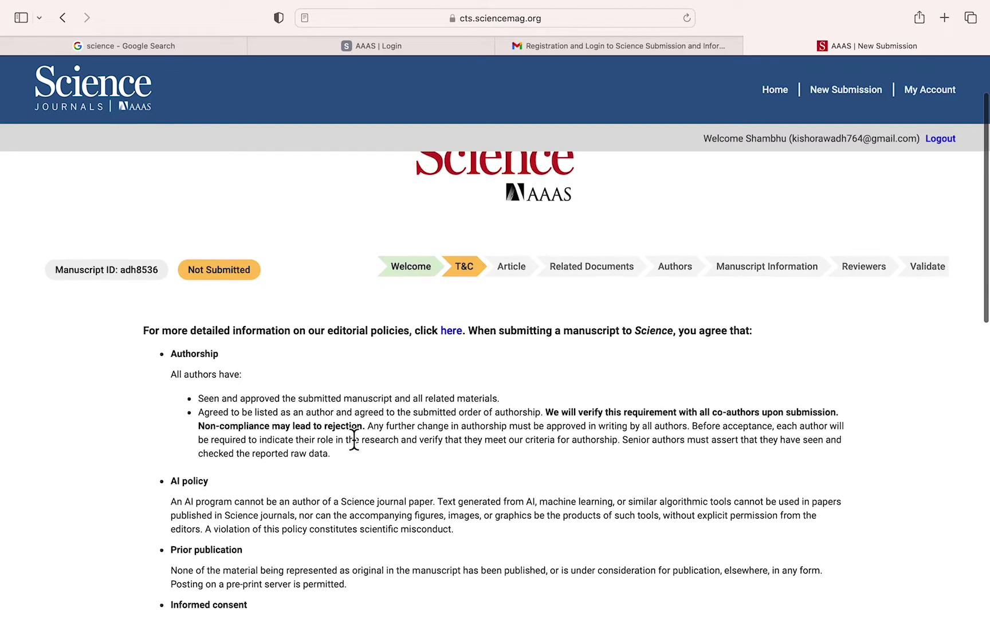
scroll(354, 441, down, 2)
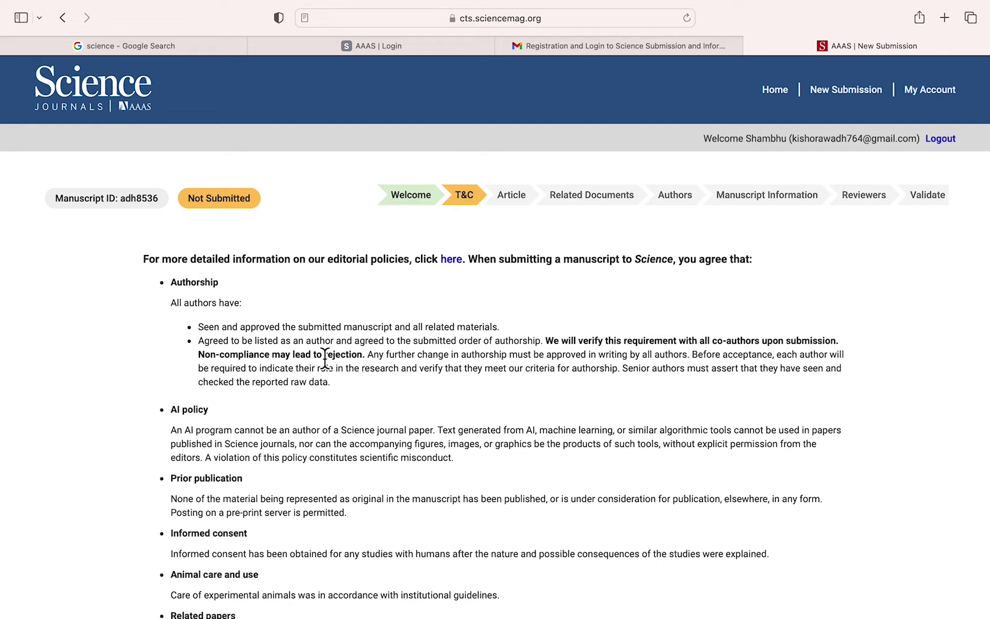
scroll(203, 424, down, 3)
scroll(204, 423, down, 5)
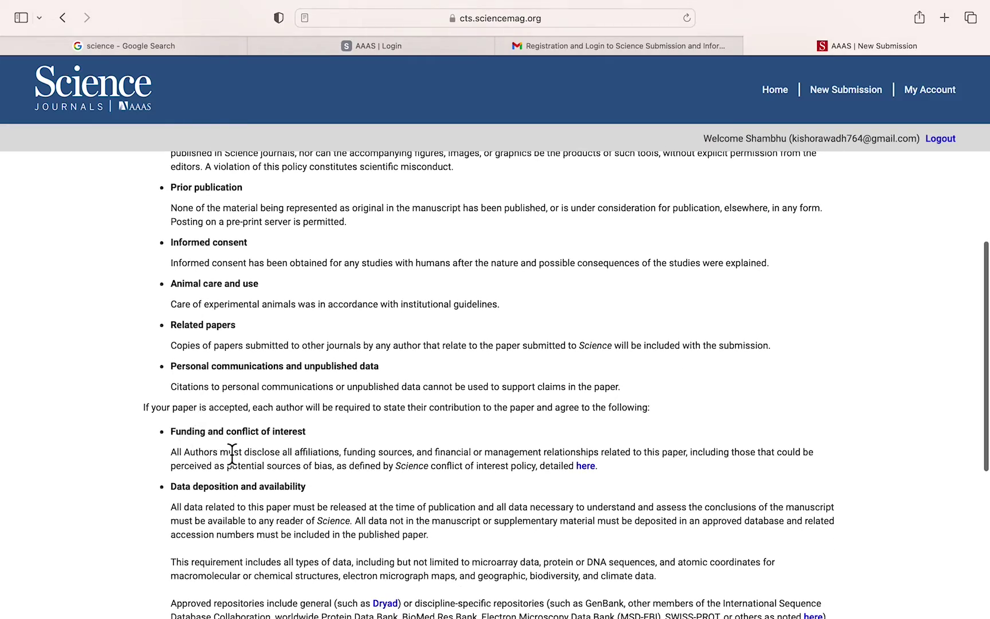
scroll(231, 455, down, 5)
scroll(229, 448, down, 5)
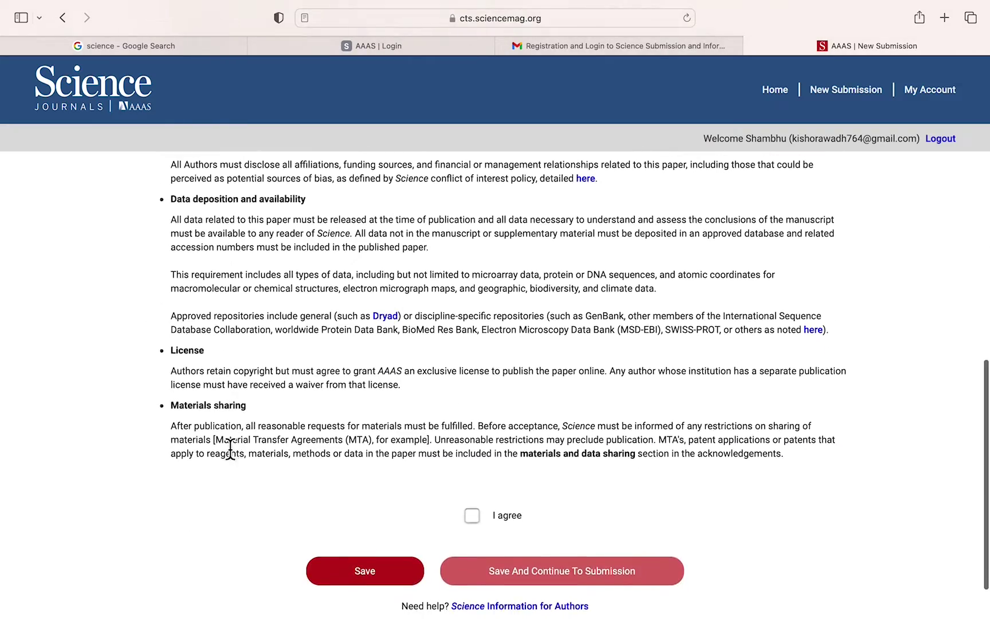
click(473, 447)
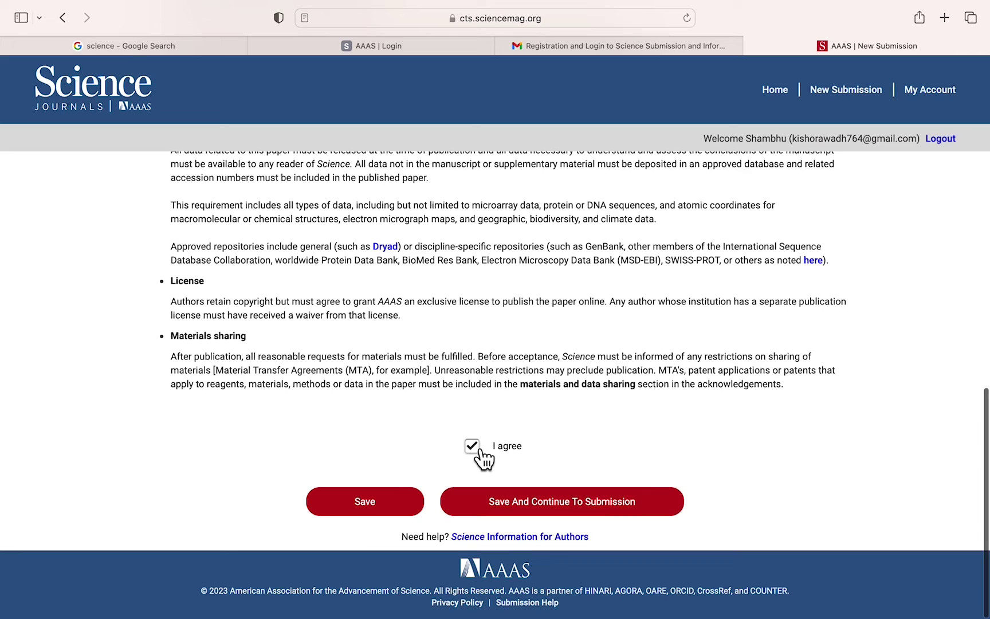
click(590, 519)
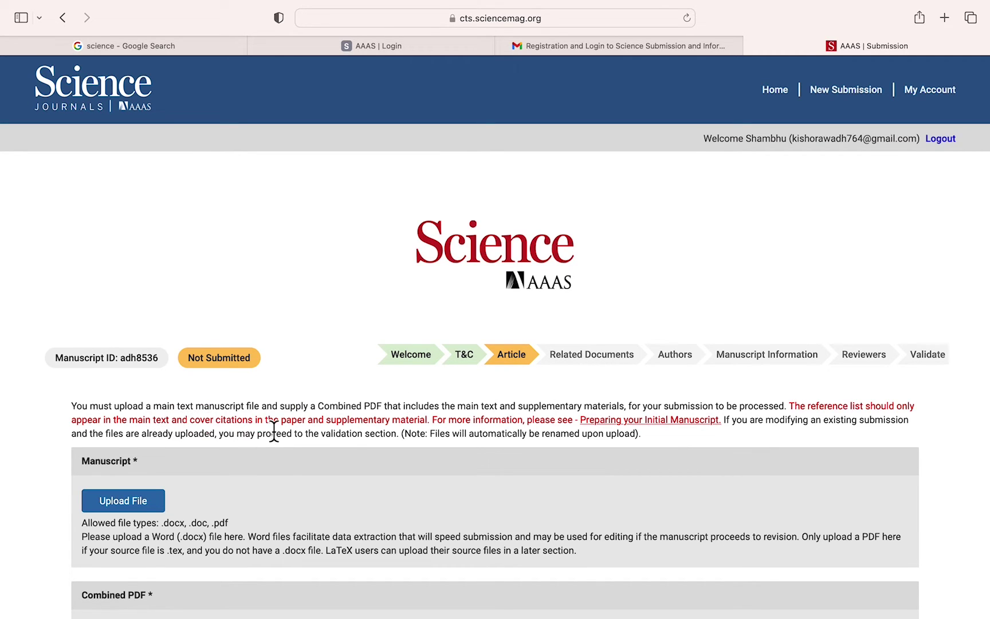
- Upload adh8536_ArticleContent_v2.docx as the manuscript and change its description to 'Article'
scroll(378, 427, down, 3)
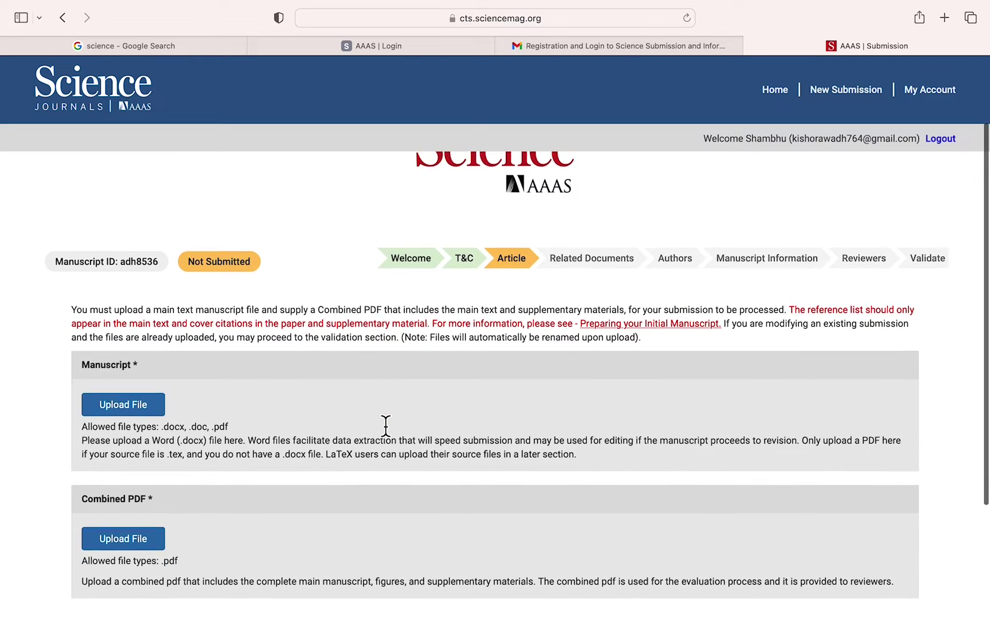
scroll(385, 424, down, 2)
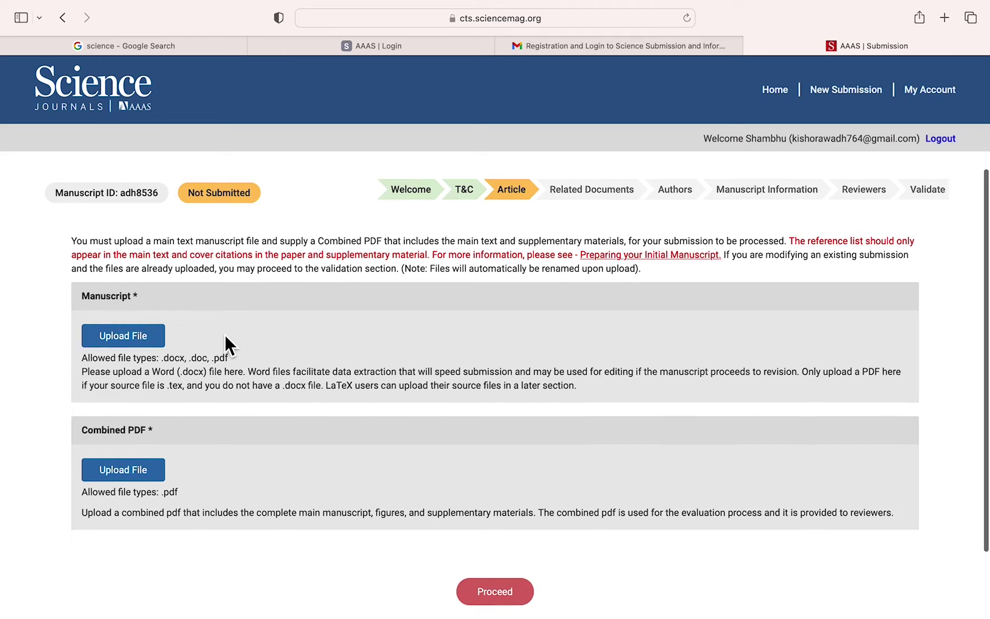
scroll(224, 334, down, 1)
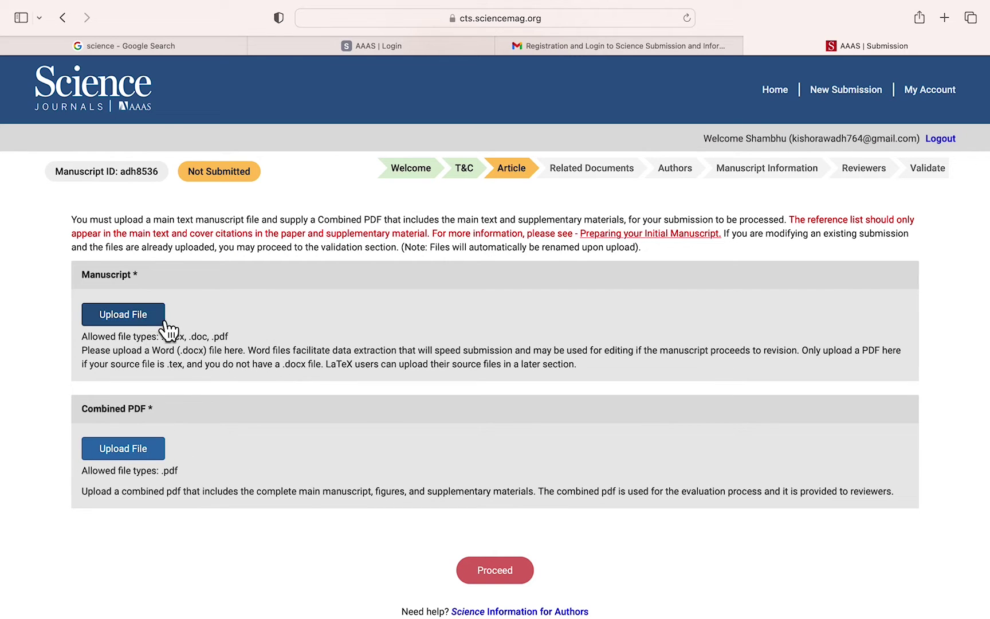
click(132, 321)
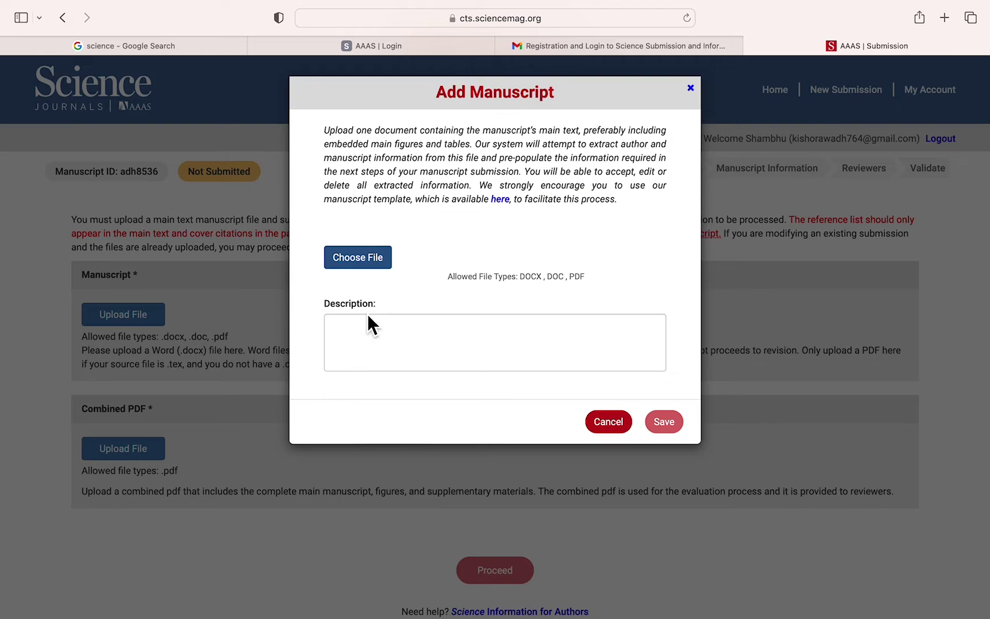
click(372, 264)
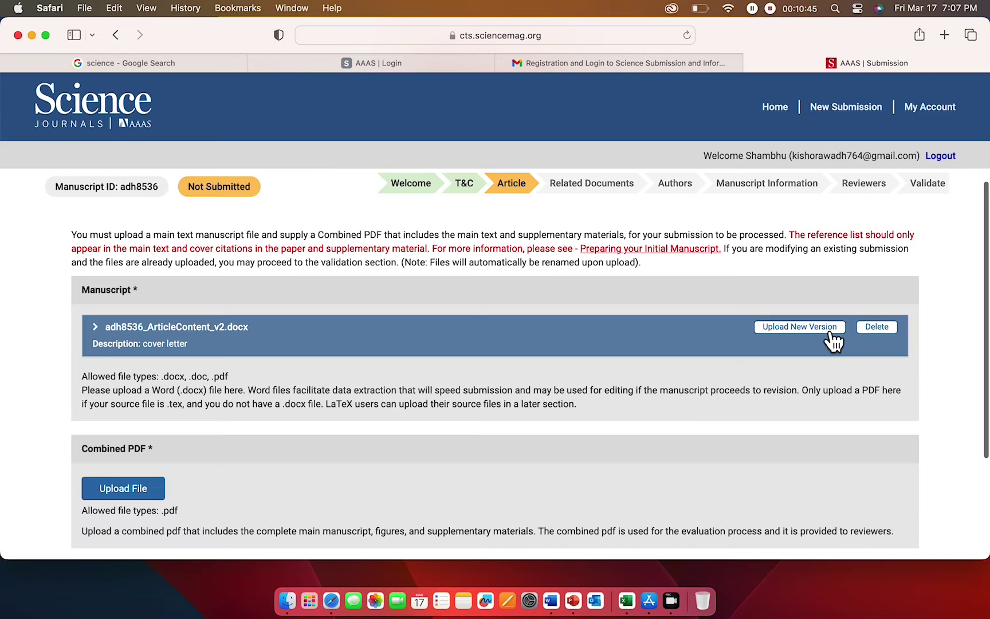
click(825, 328)
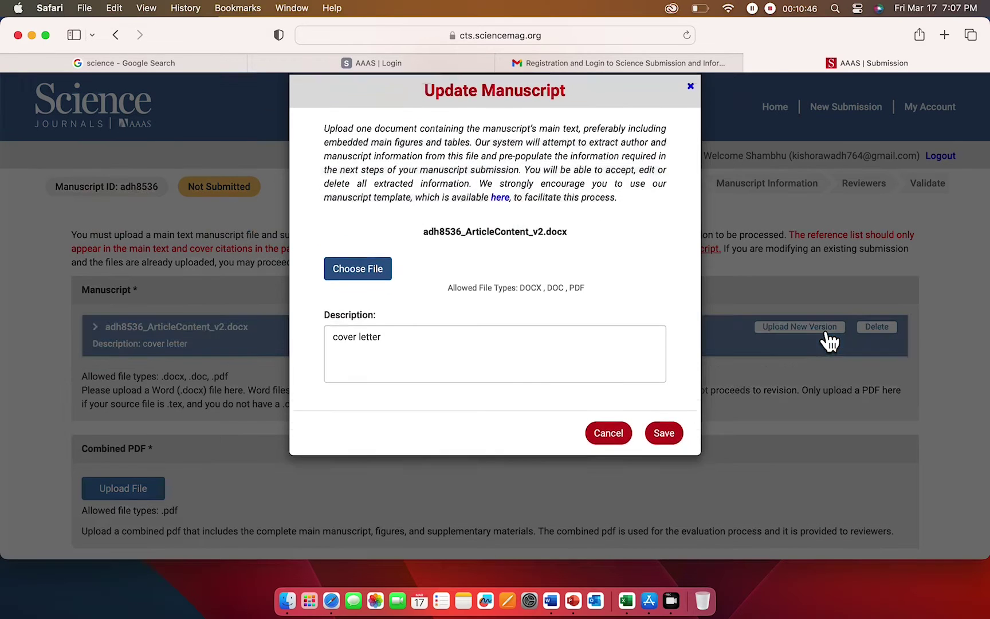
drag(407, 367, 281, 352)
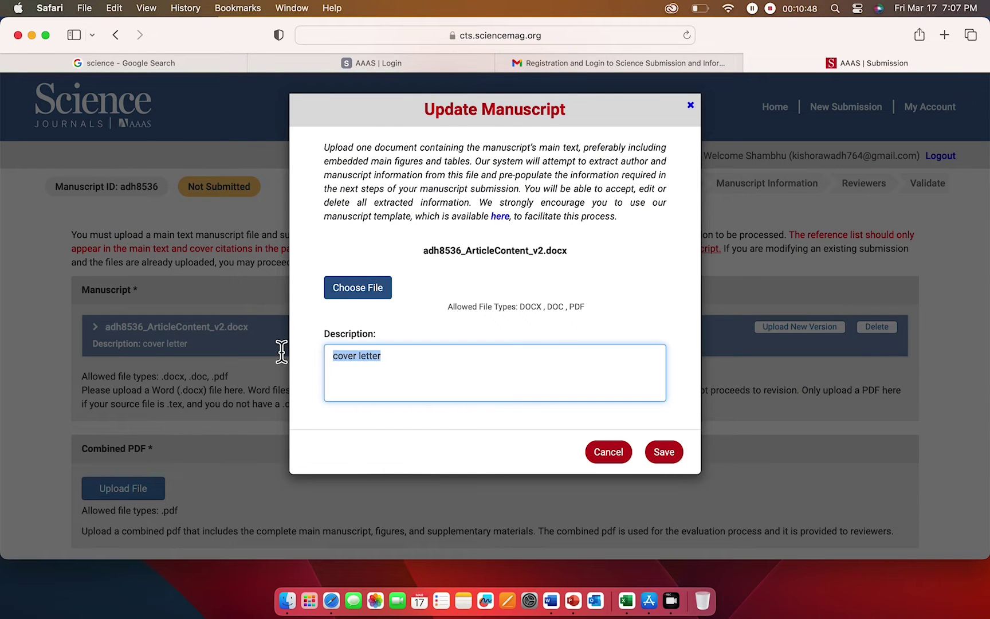
text(Art)
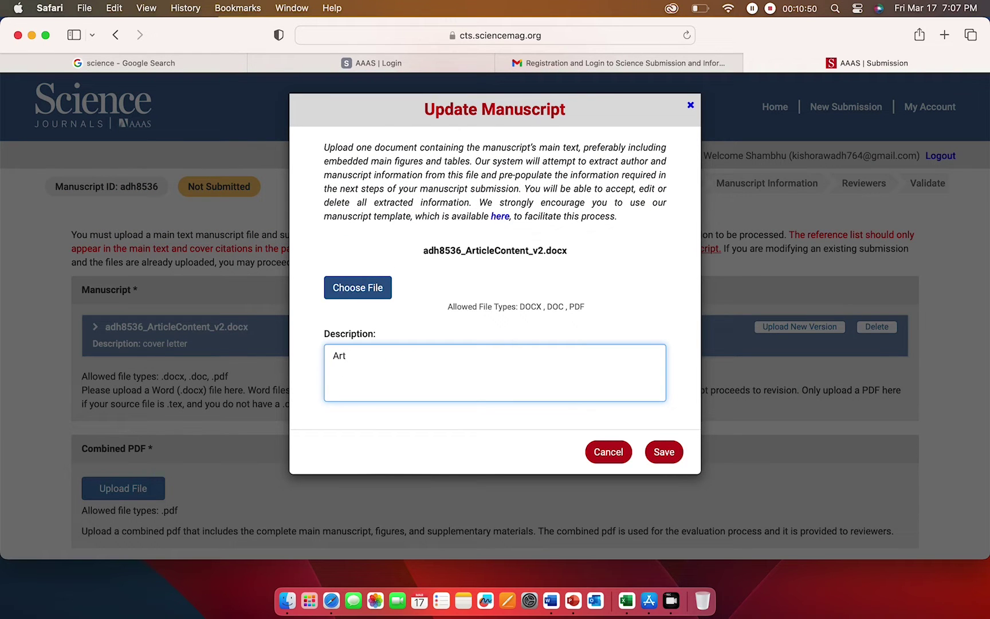
text(icle)
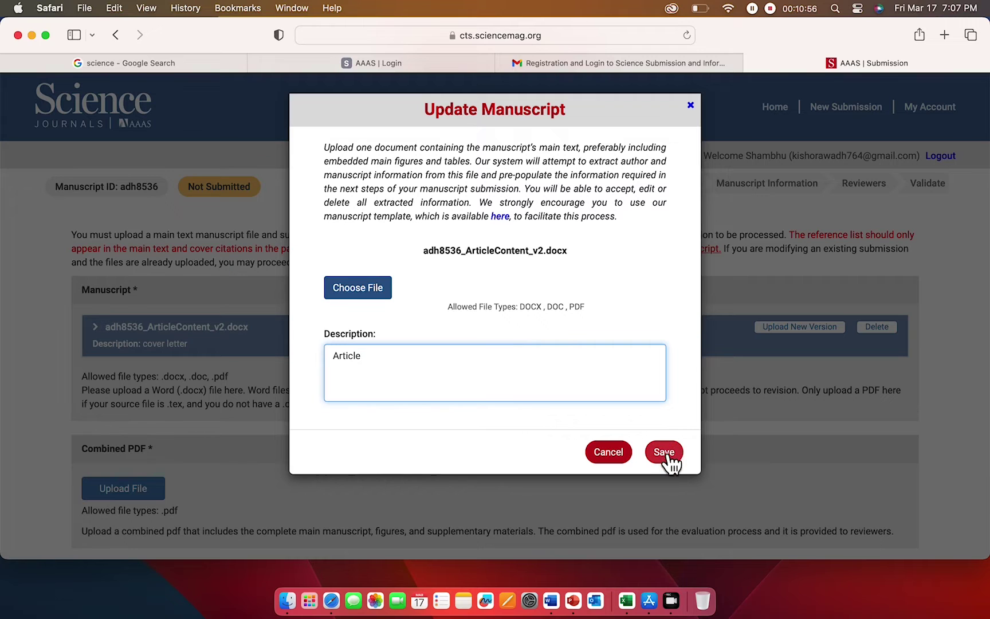
click(665, 452)
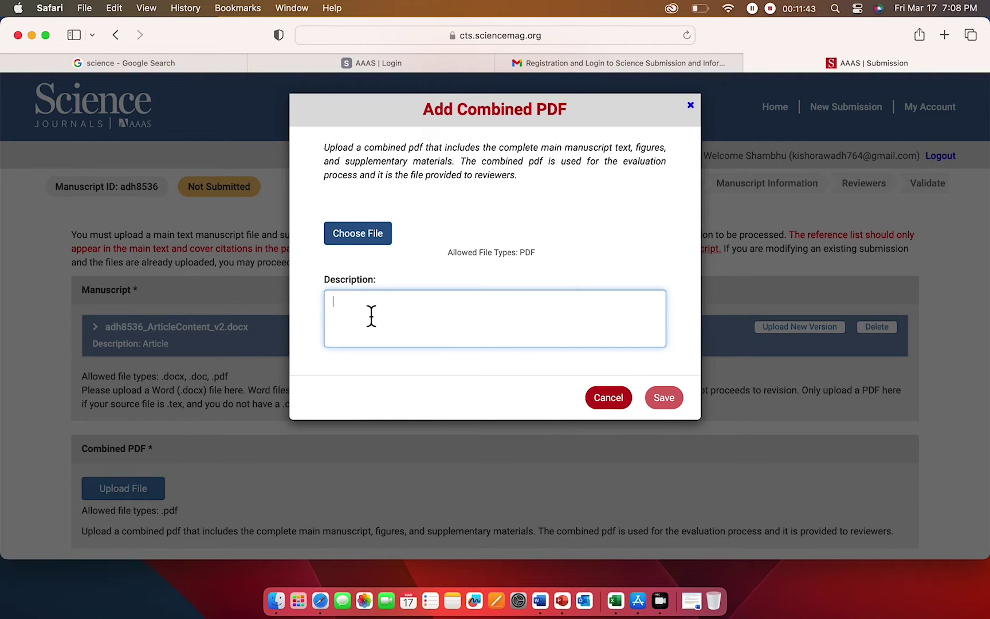
- Upload Article_combined.pdf as the combined PDF with description 'articlecombined' and save it
text(a)
text(rticlecombined)
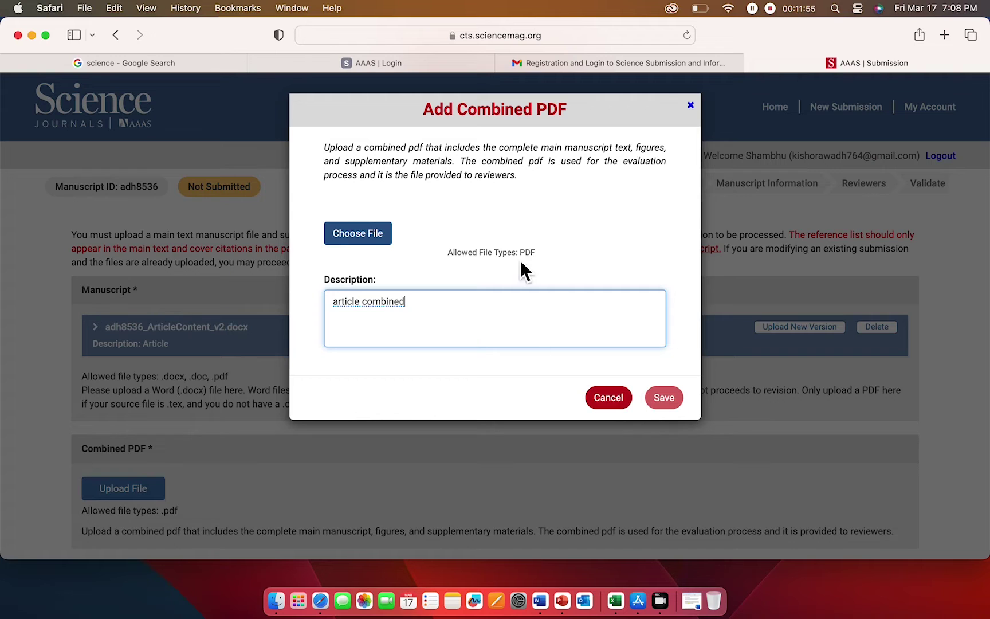
click(369, 254)
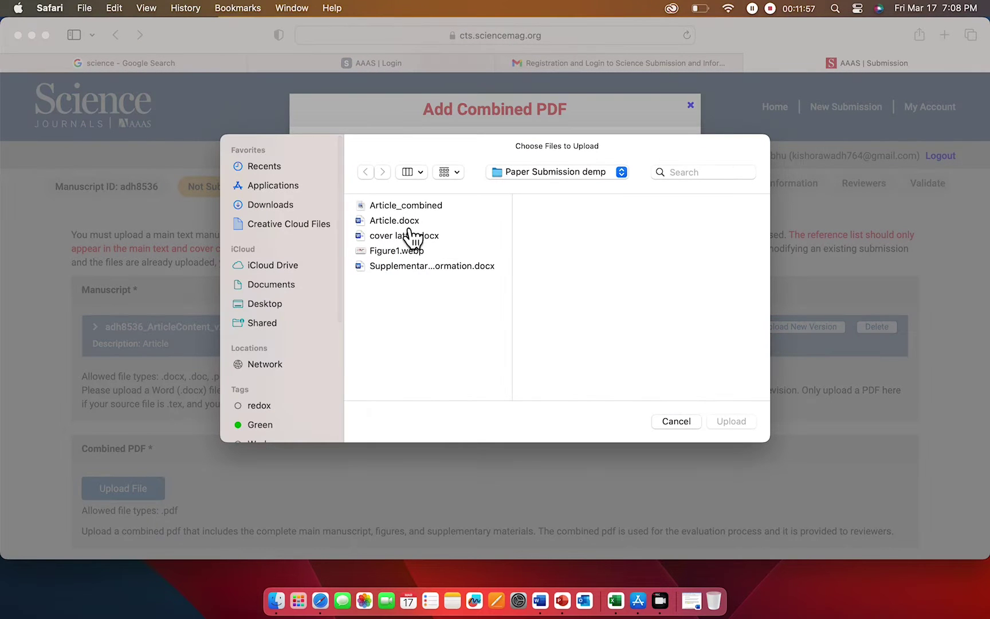
click(439, 208)
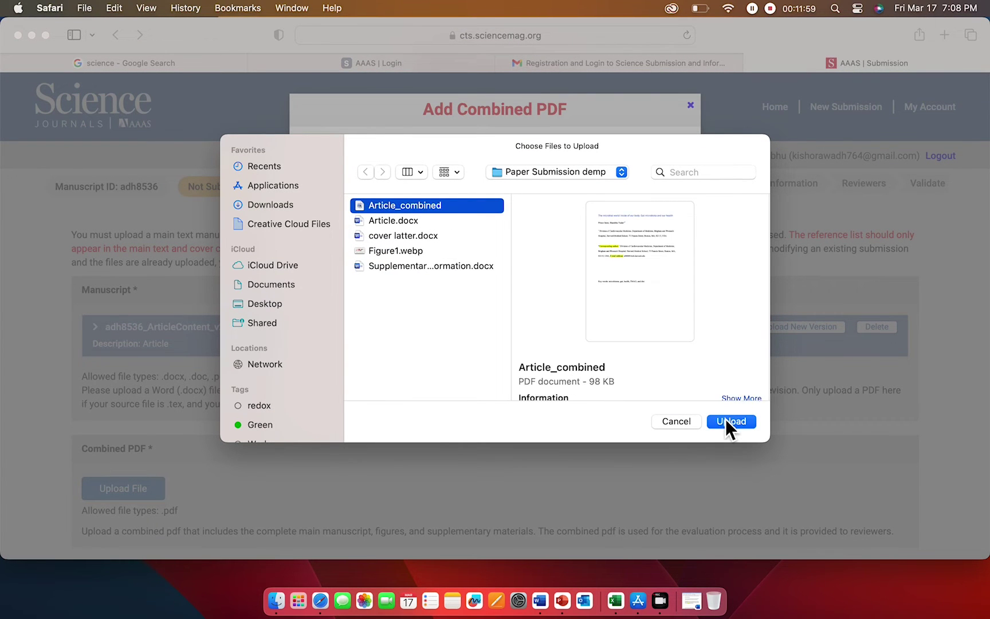
click(726, 421)
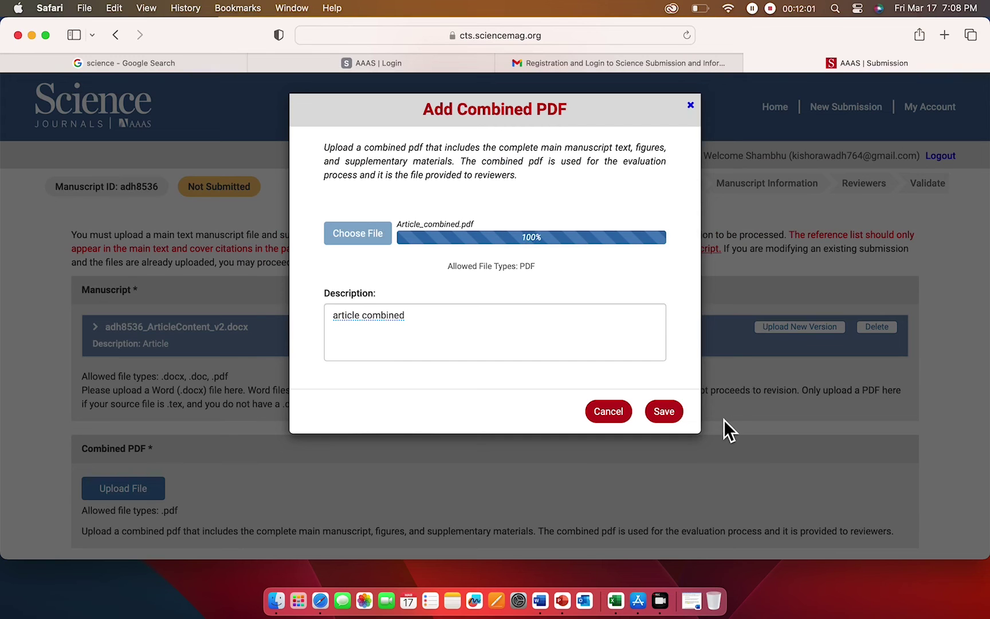
click(665, 412)
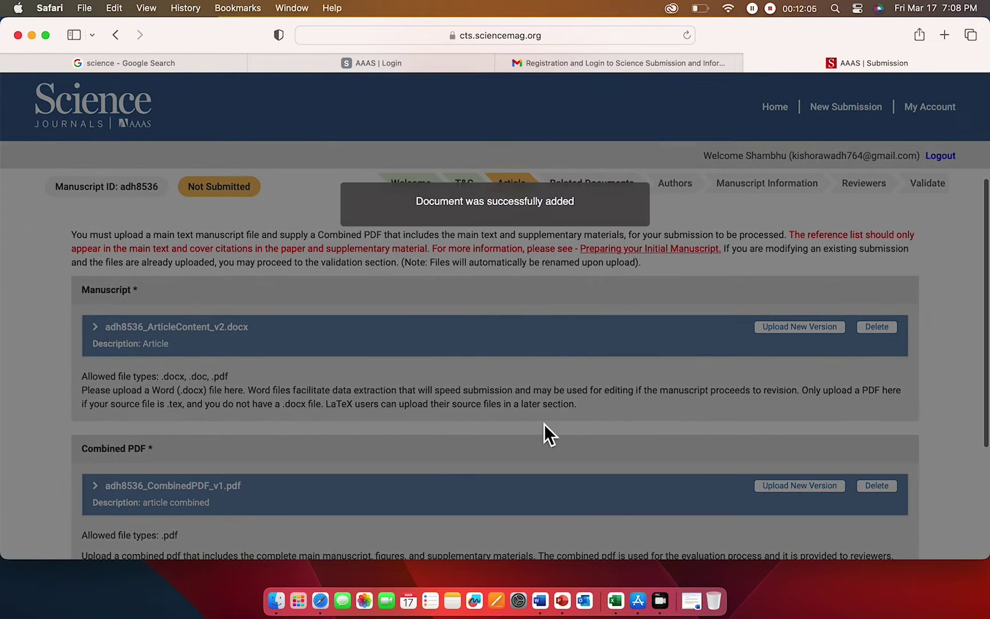
scroll(526, 433, down, 5)
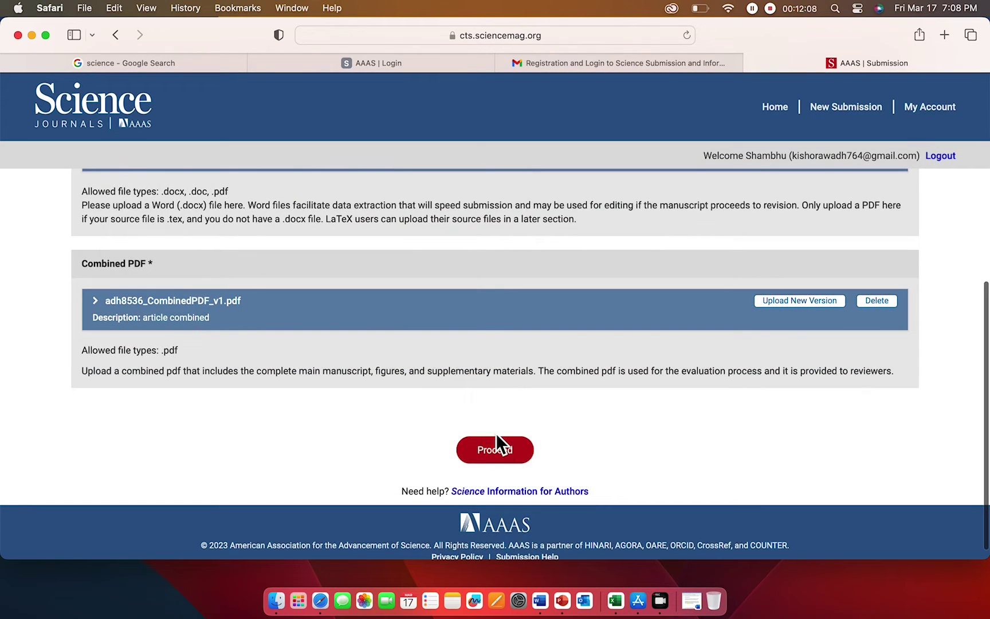
- Move to Related Documents and start a cover letter entry with description 'cover lett', not yet uploaded
click(496, 450)
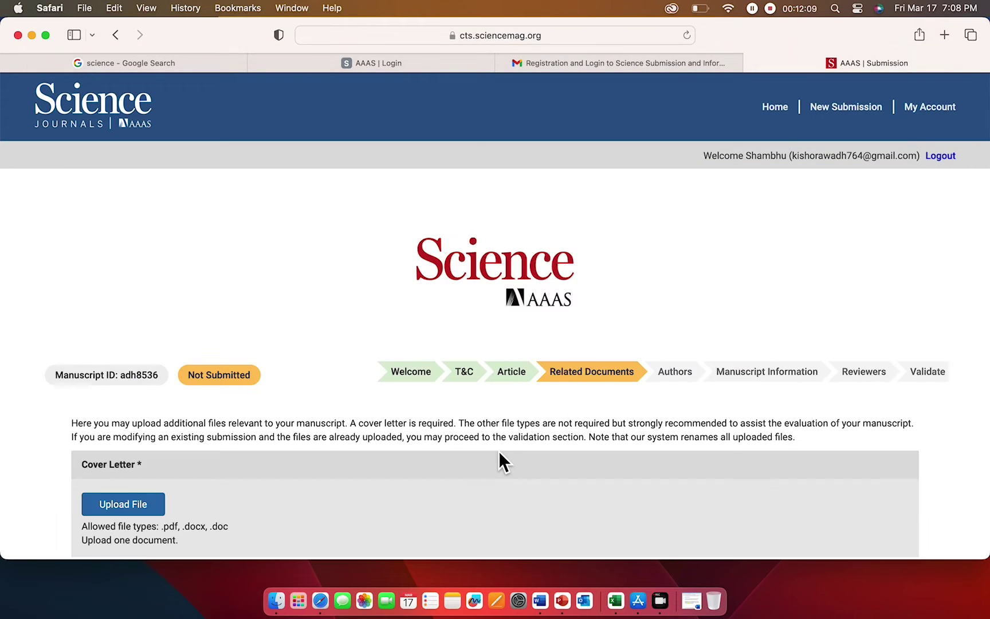
scroll(496, 456, down, 6)
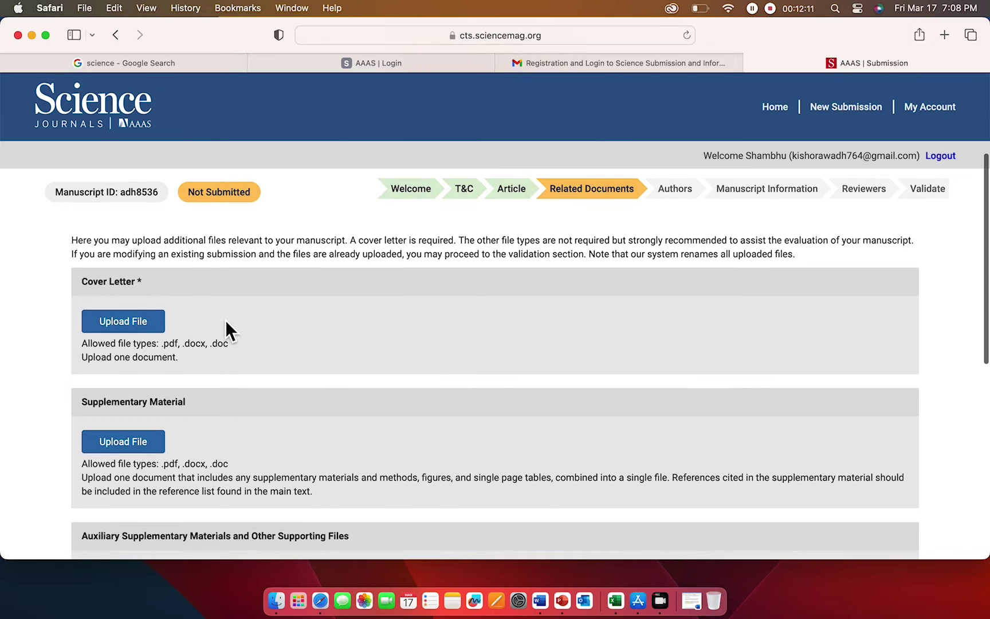
click(132, 331)
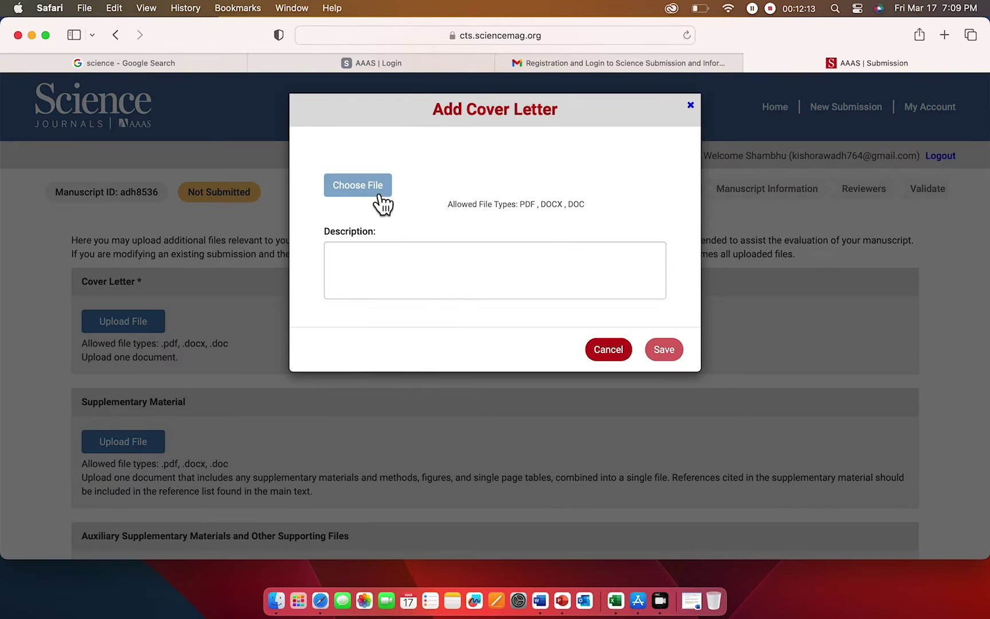
click(373, 262)
text(cover)
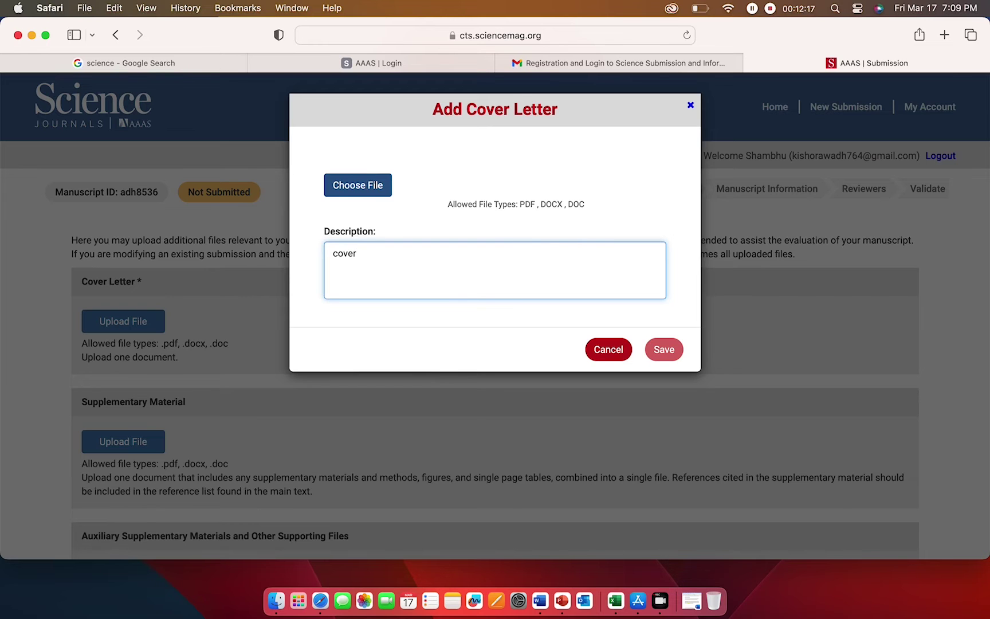
text( letter)
click(373, 195)
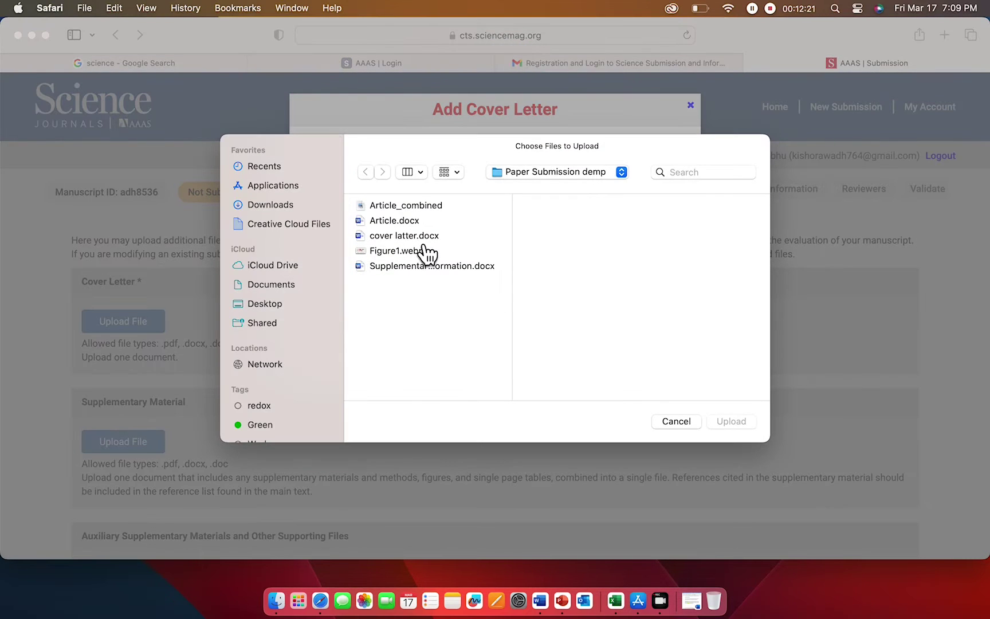
click(424, 236)
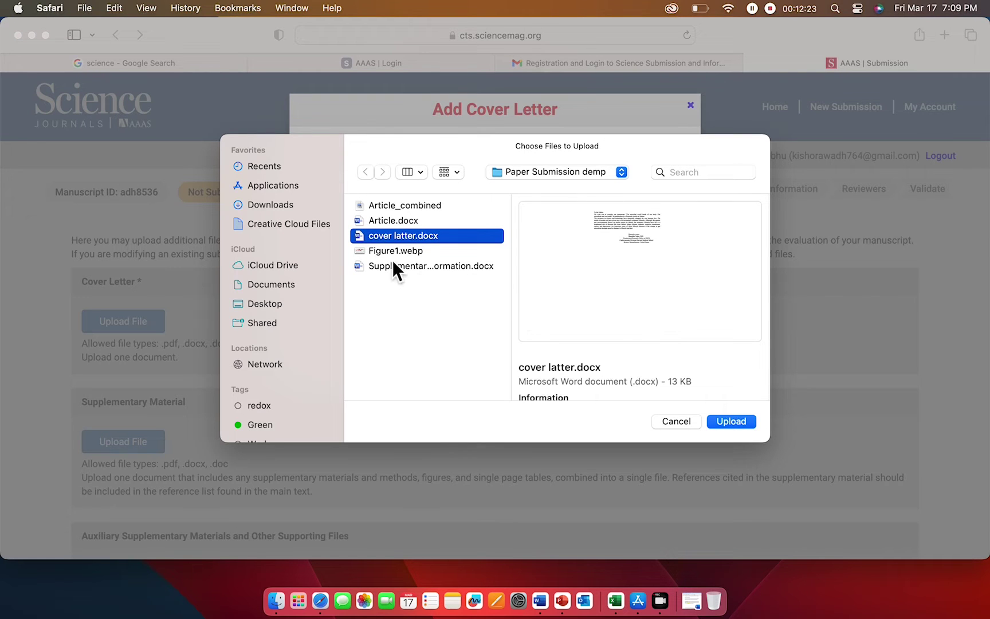
click(675, 421)
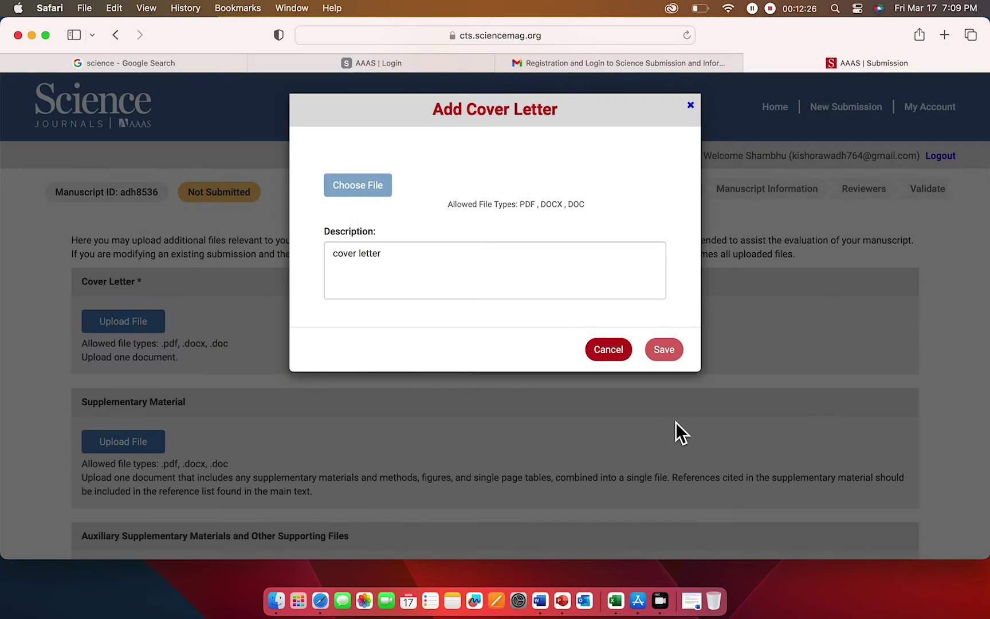
click(371, 264)
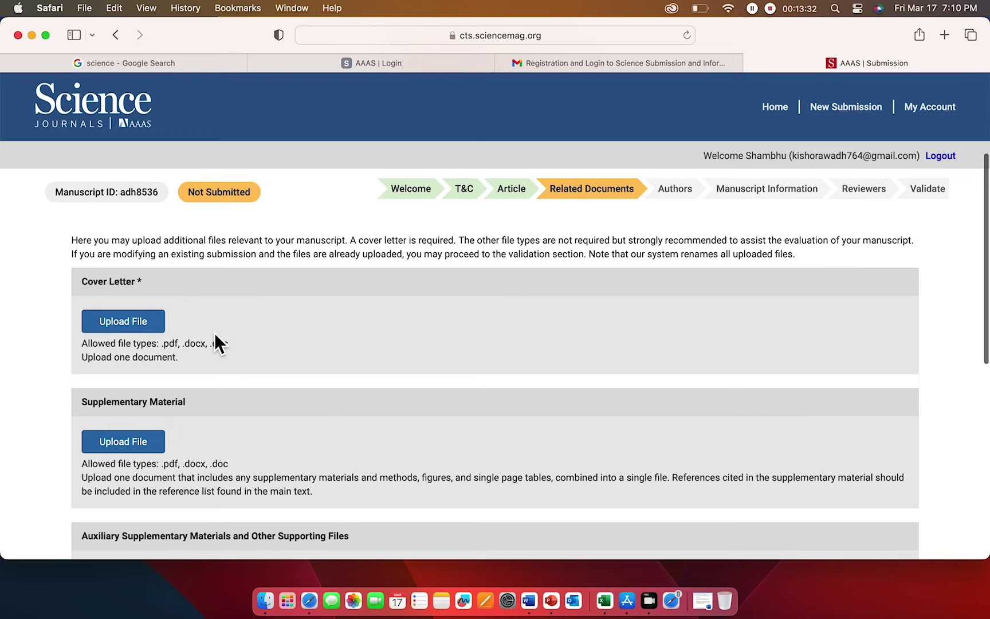
- Upload cover letter.docx as the cover letter, described as 'cover letter', and save it
click(133, 328)
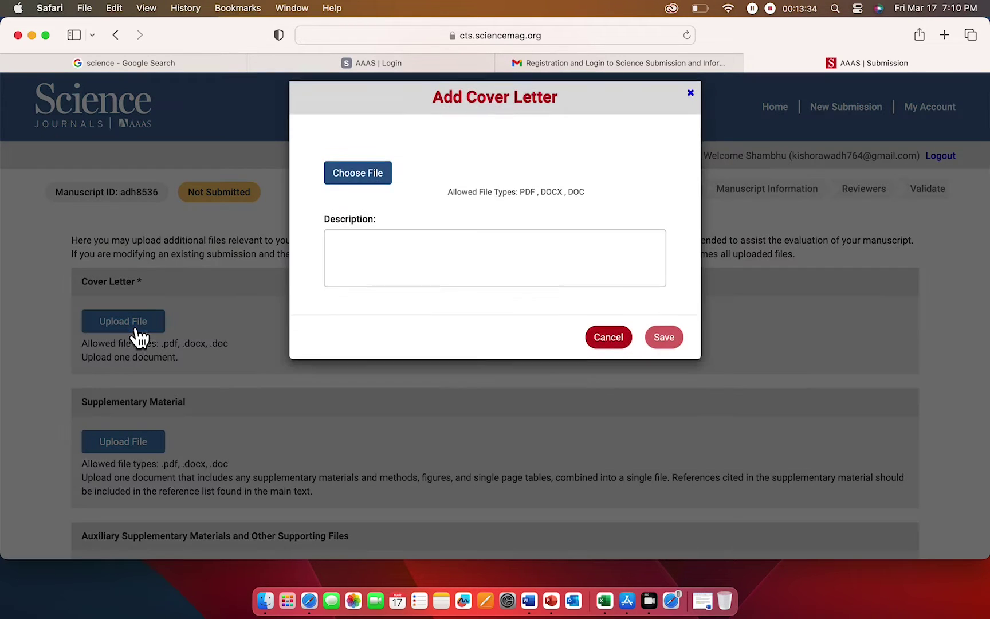
click(379, 193)
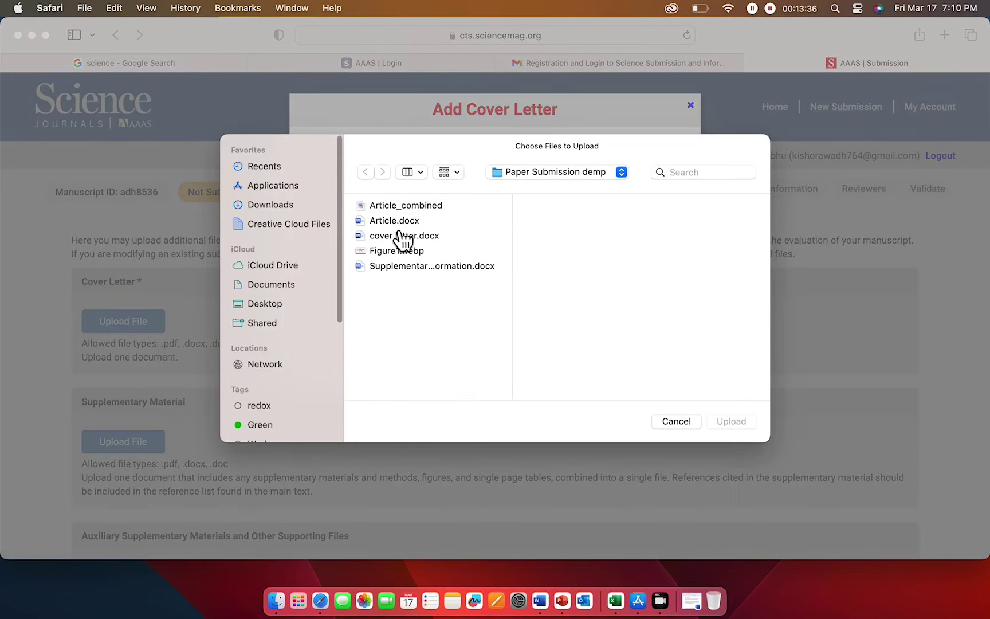
click(426, 236)
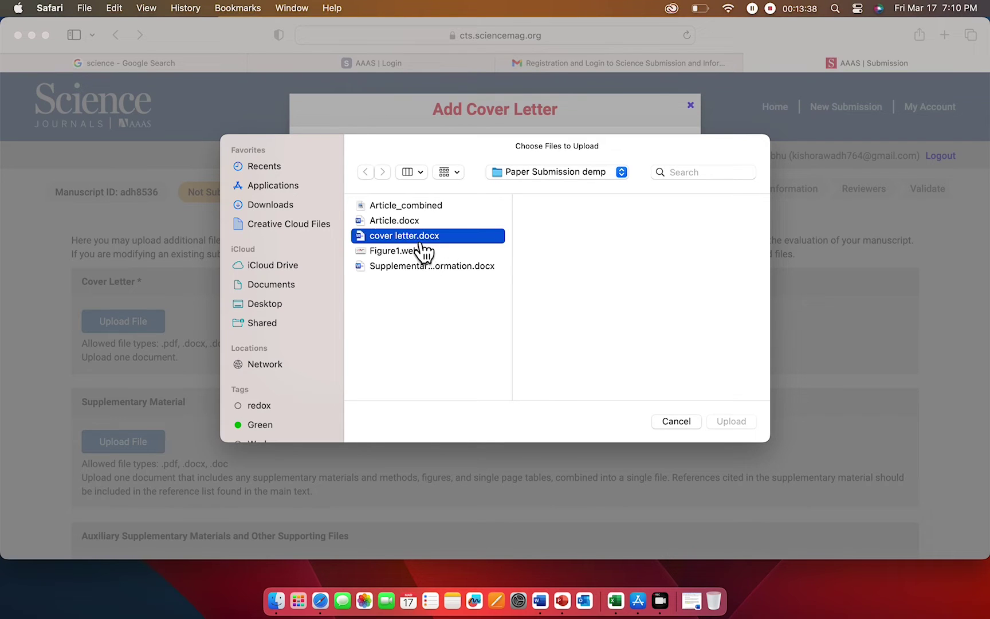
click(730, 421)
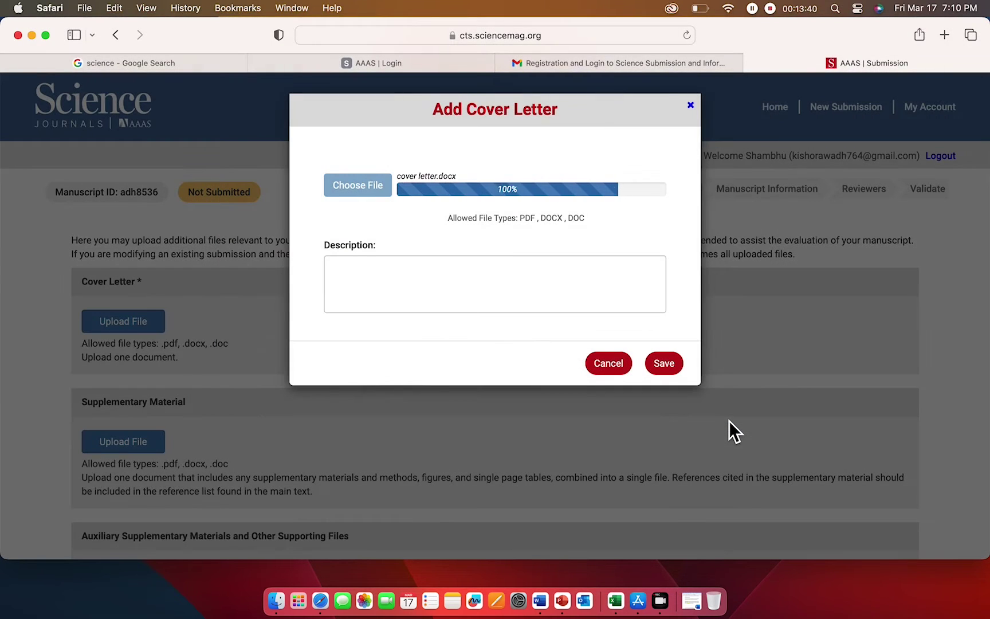
click(397, 283)
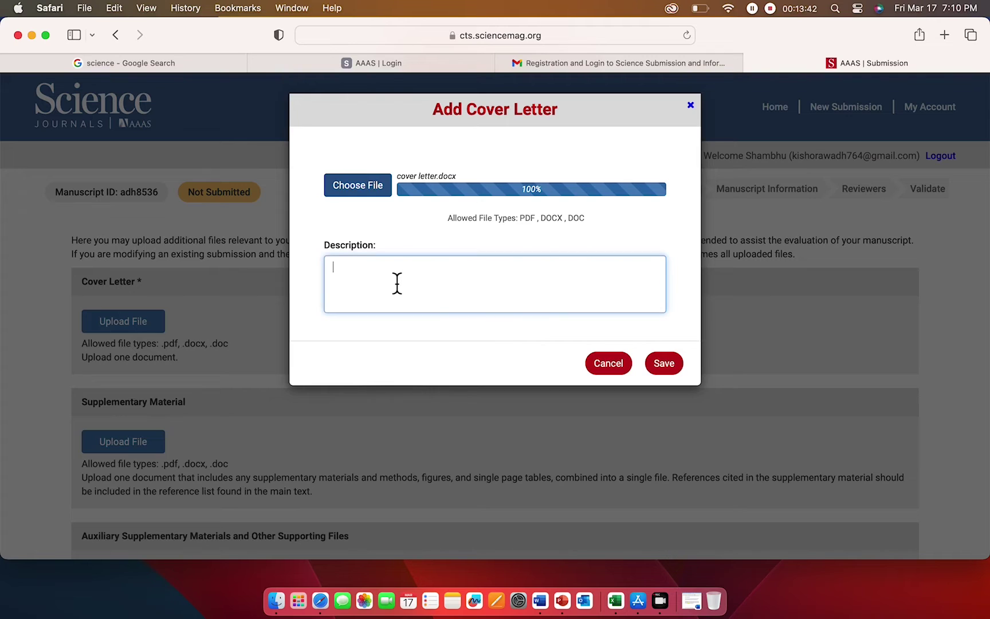
text(cover letter)
click(671, 367)
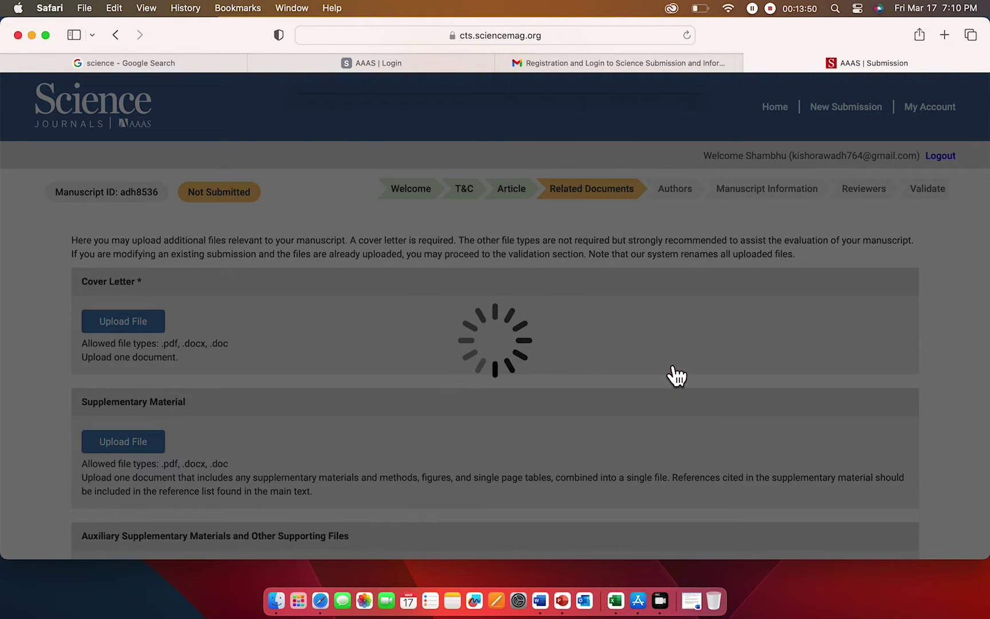
scroll(361, 432, down, 4)
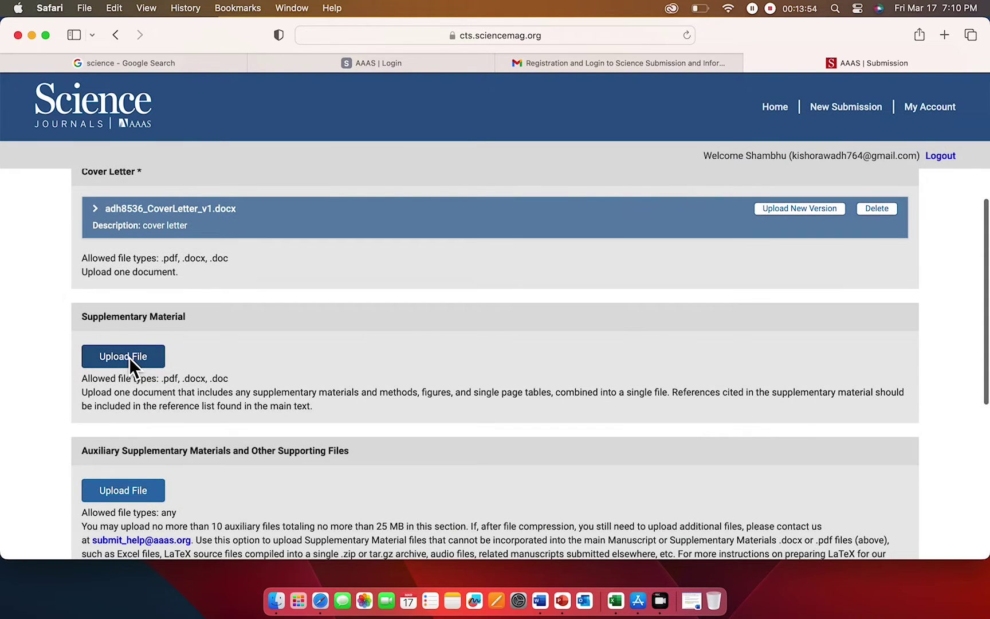
- Upload Supplementary information.docx under Supplementary Material
click(129, 356)
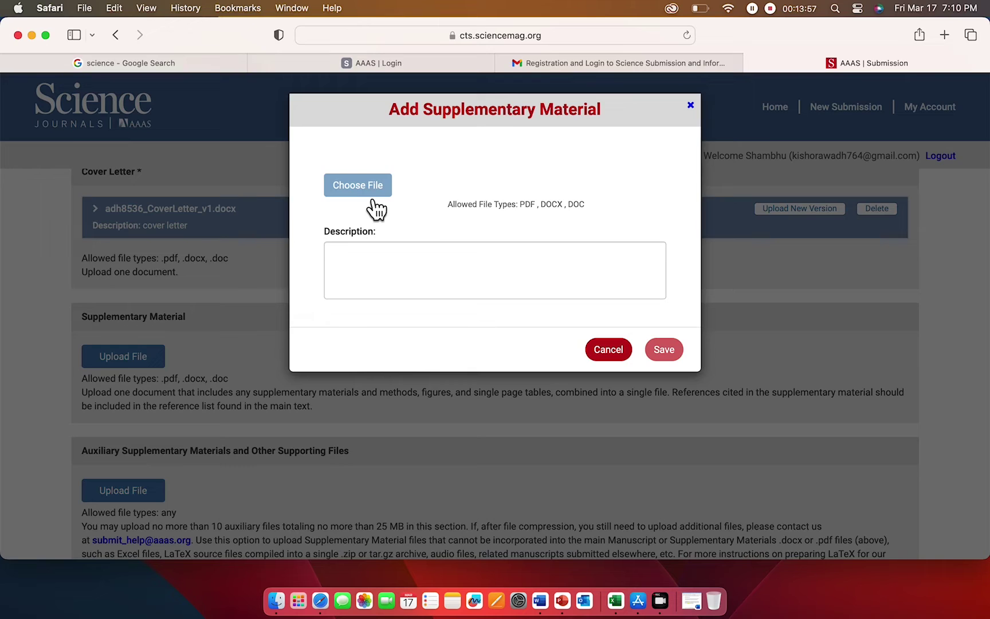
click(373, 198)
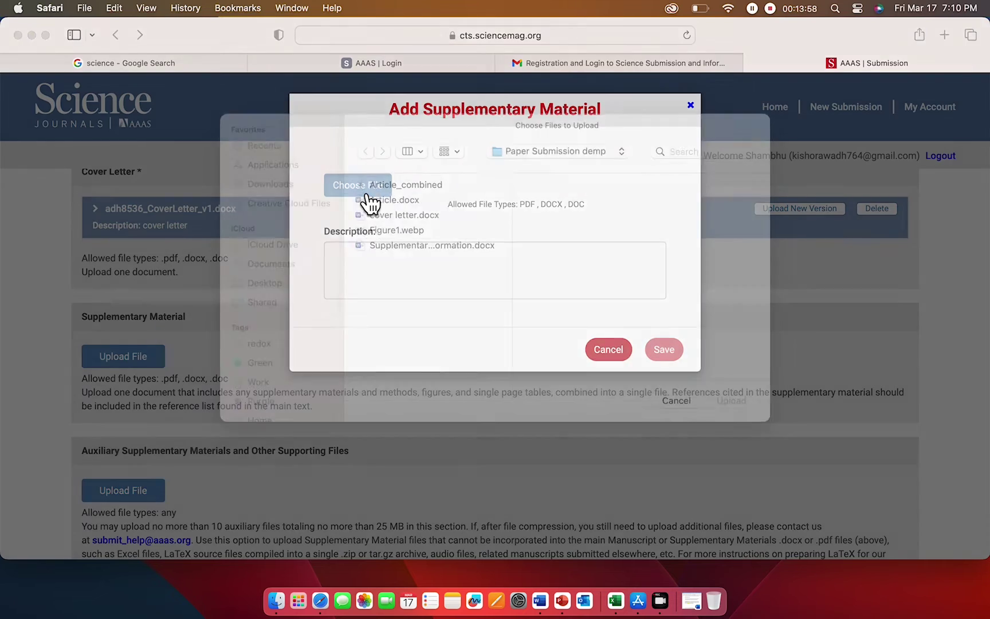
click(430, 267)
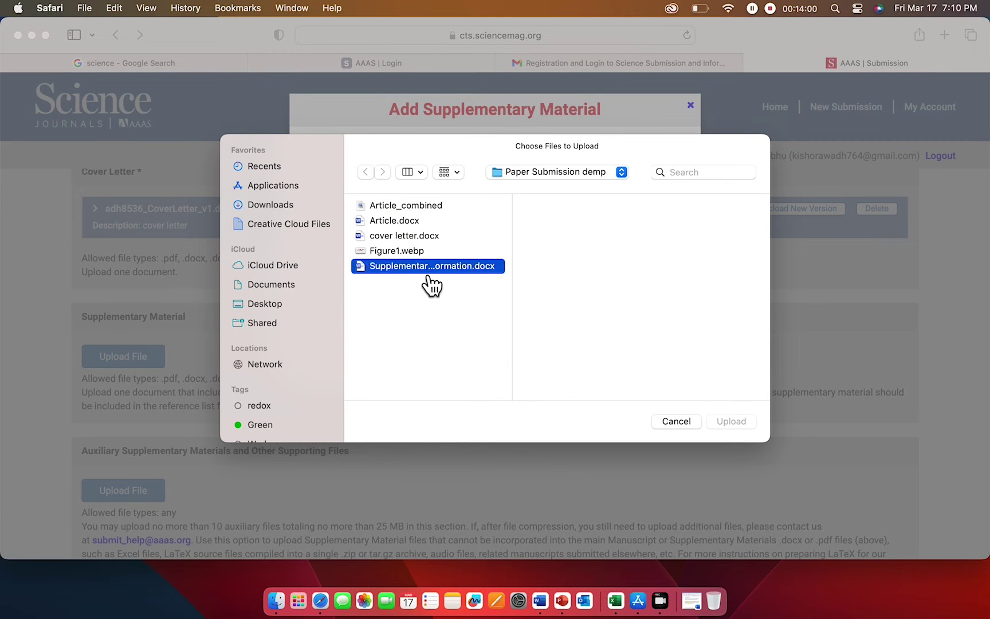
click(731, 421)
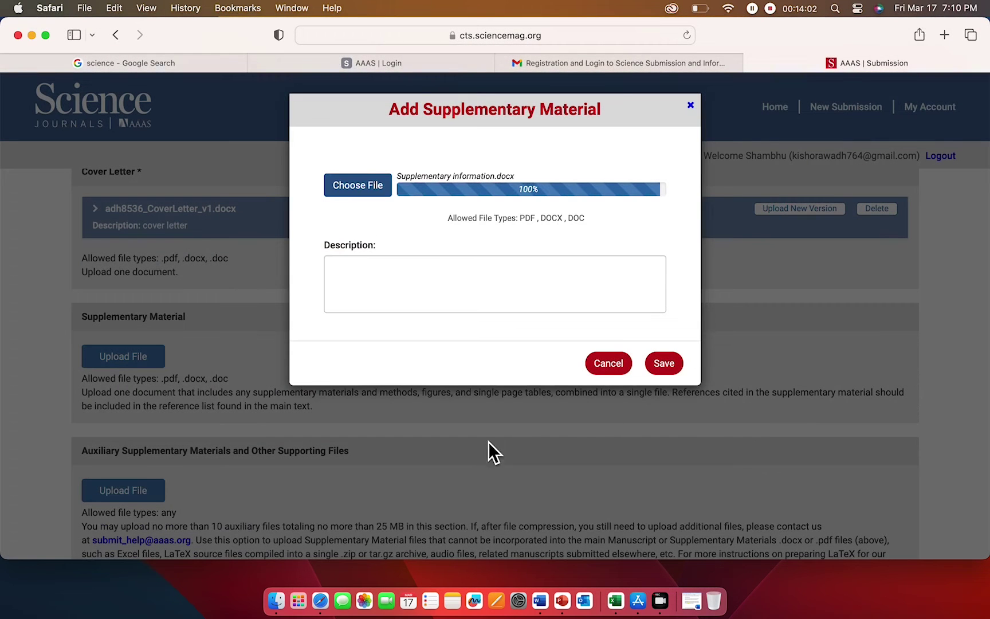
- Describe the supplementary file as 'supl. file', keeping the spelling, and save it
click(384, 291)
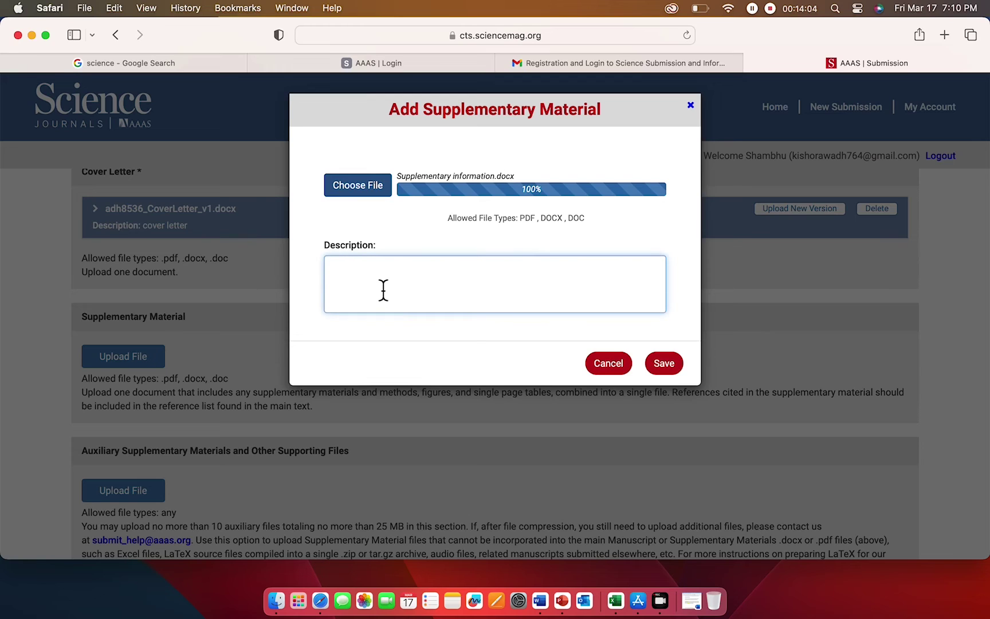
text(sup. filr)
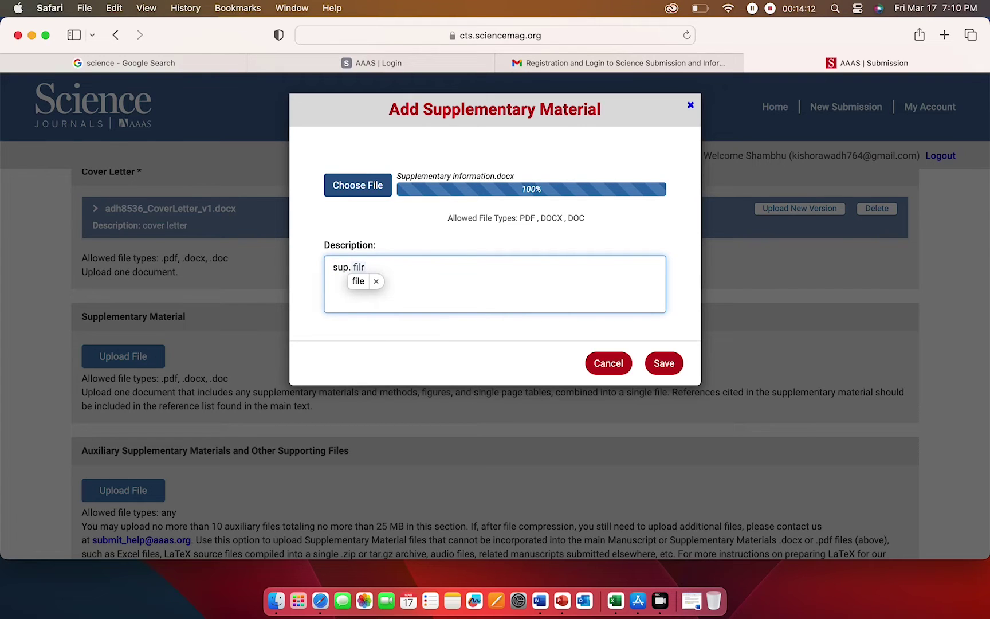
key(BackSpace)
text(e)
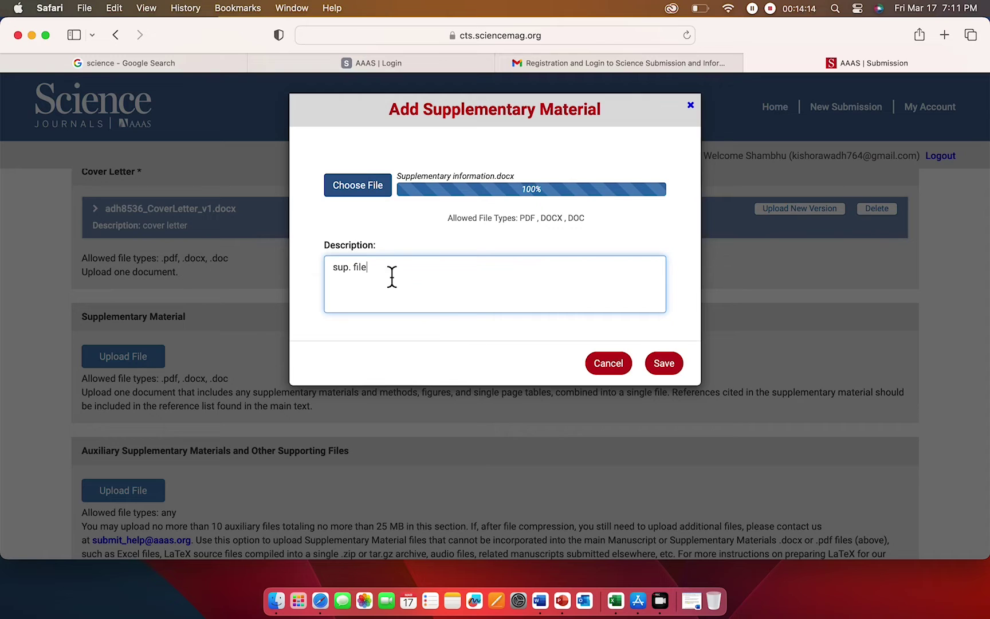
key(Return)
text(supl)
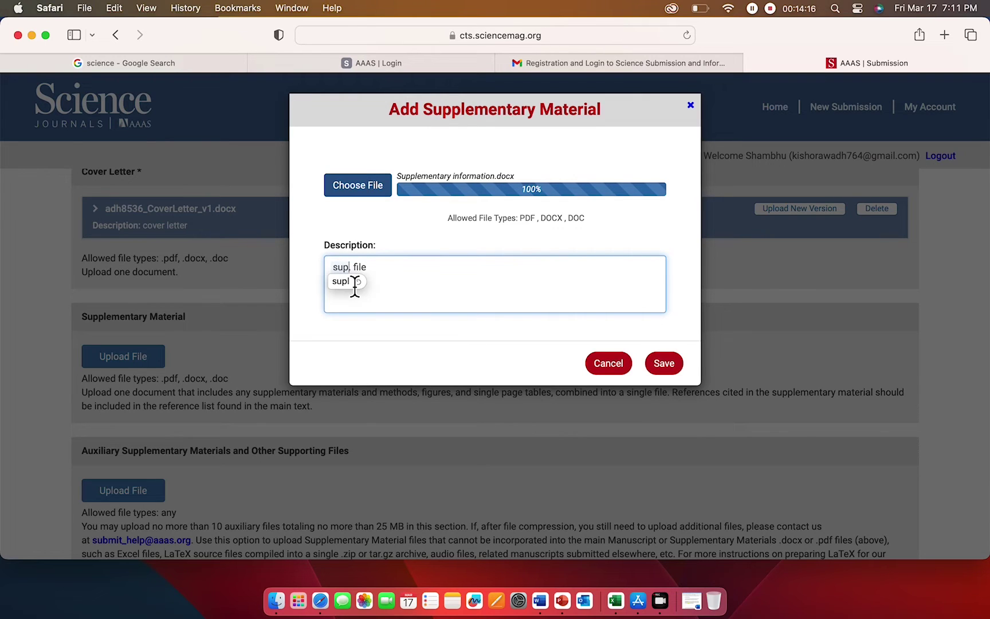
click(342, 281)
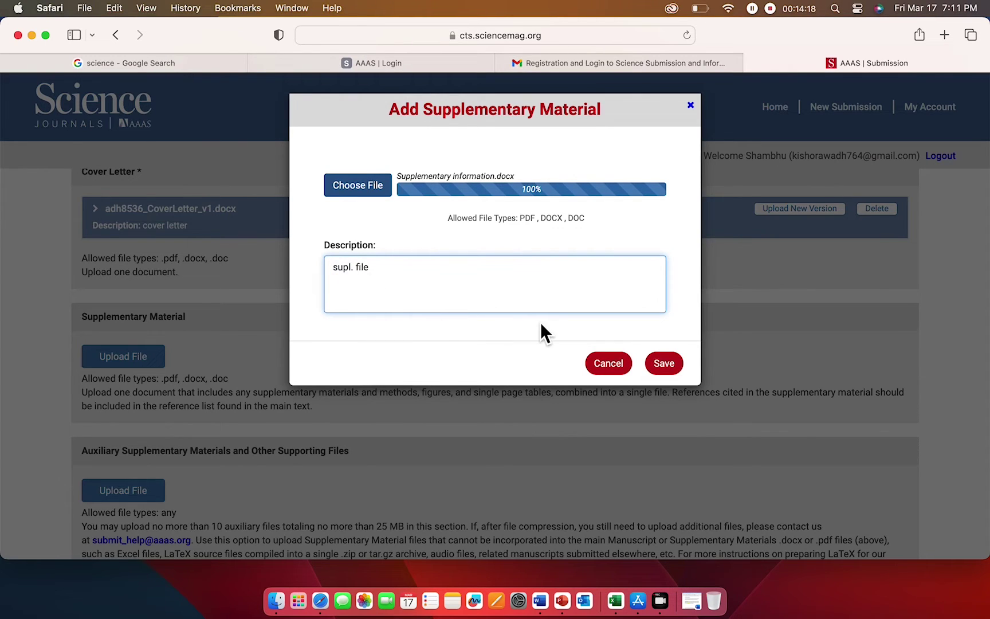
click(666, 367)
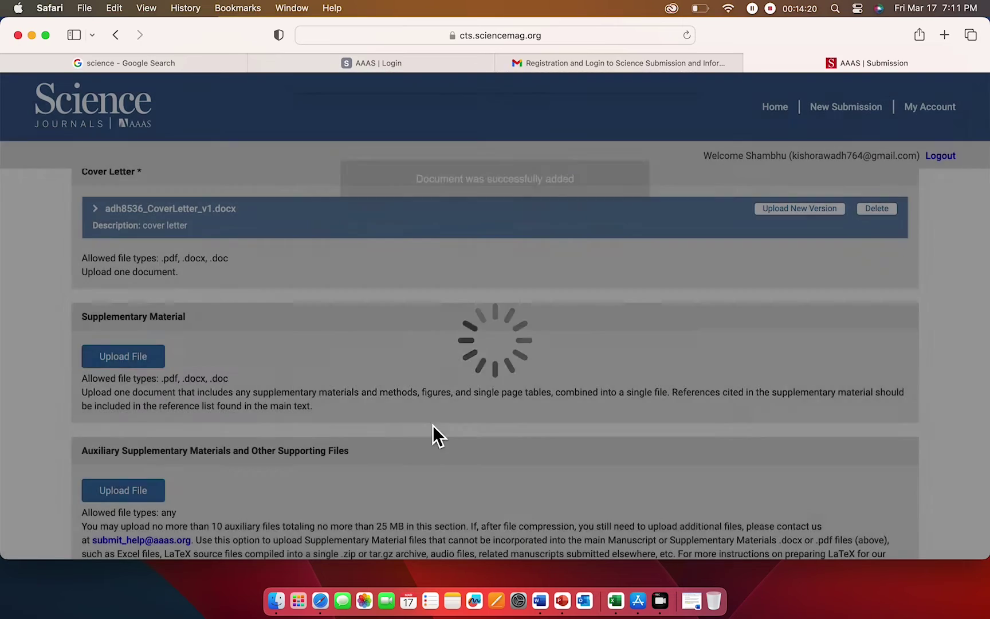
scroll(432, 435, down, 3)
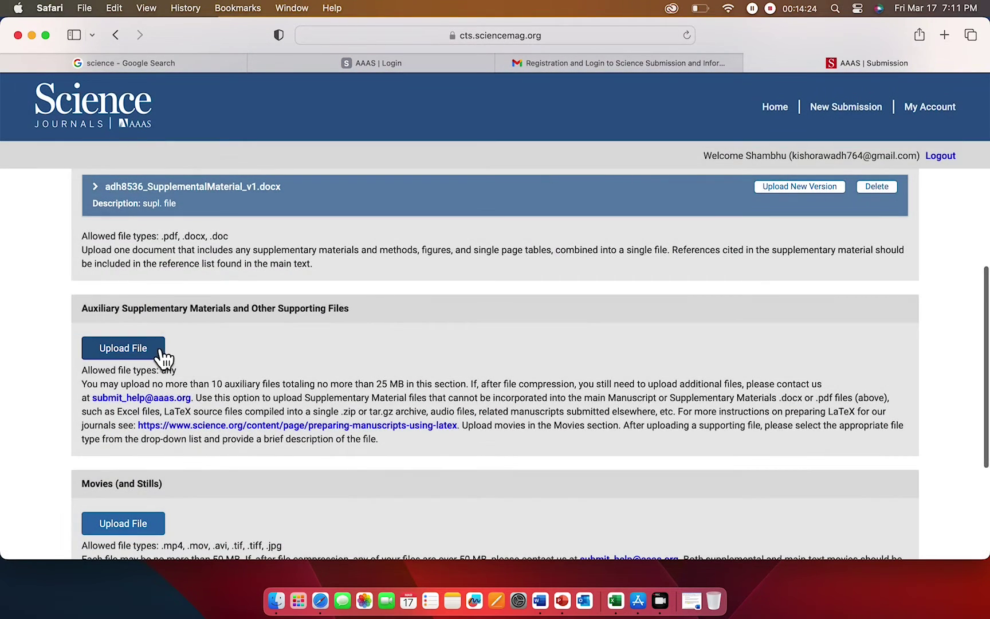
- Scroll the remaining sections and open the Auxiliary Supplementary Materials and Other Supporting Files upload form
scroll(209, 349, down, 1)
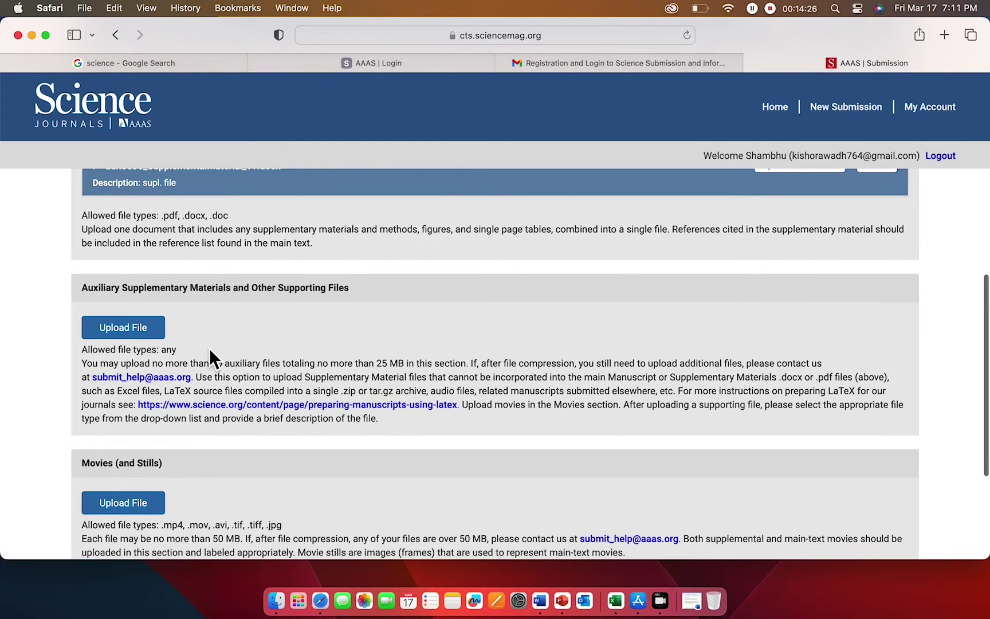
scroll(210, 349, down, 4)
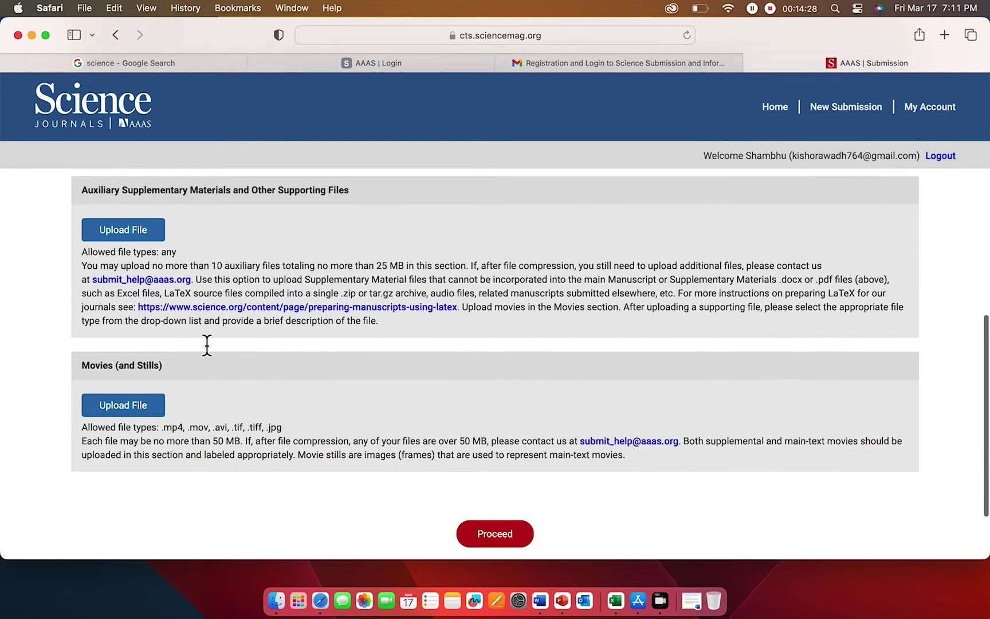
scroll(257, 349, down, 5)
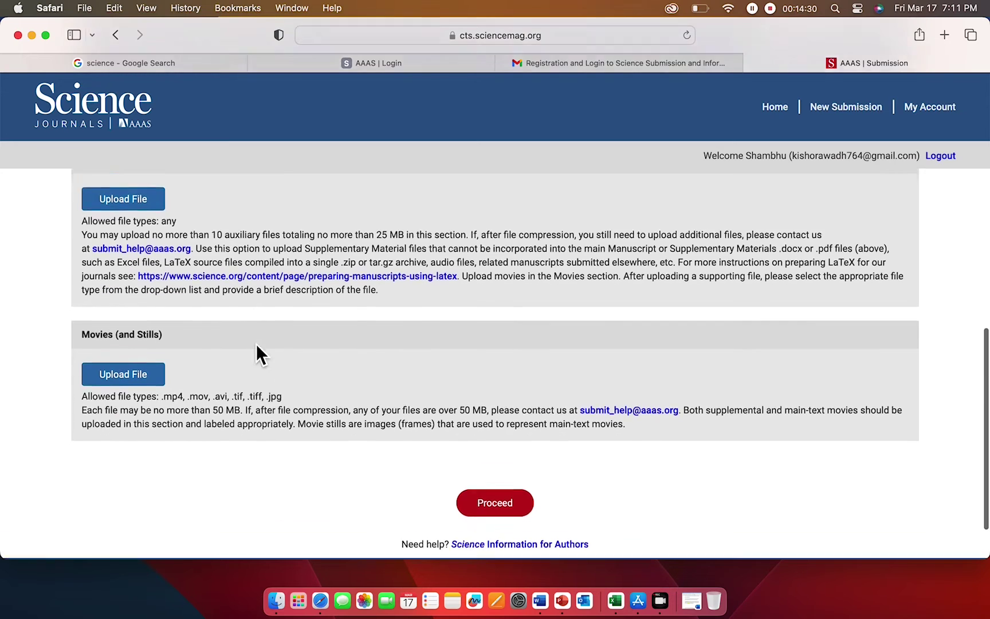
scroll(163, 195, up, 3)
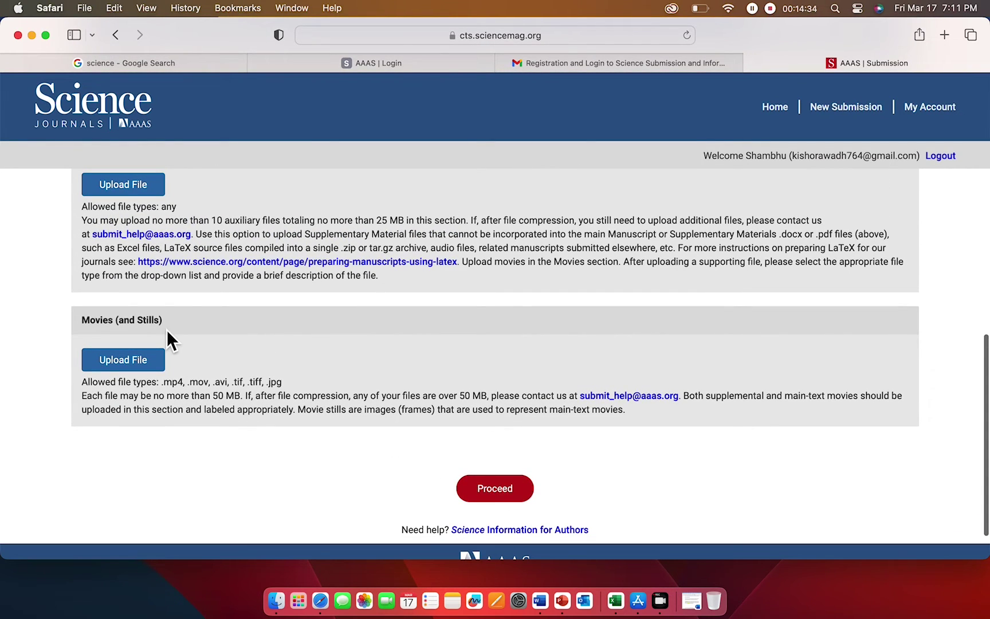
scroll(197, 248, up, 2)
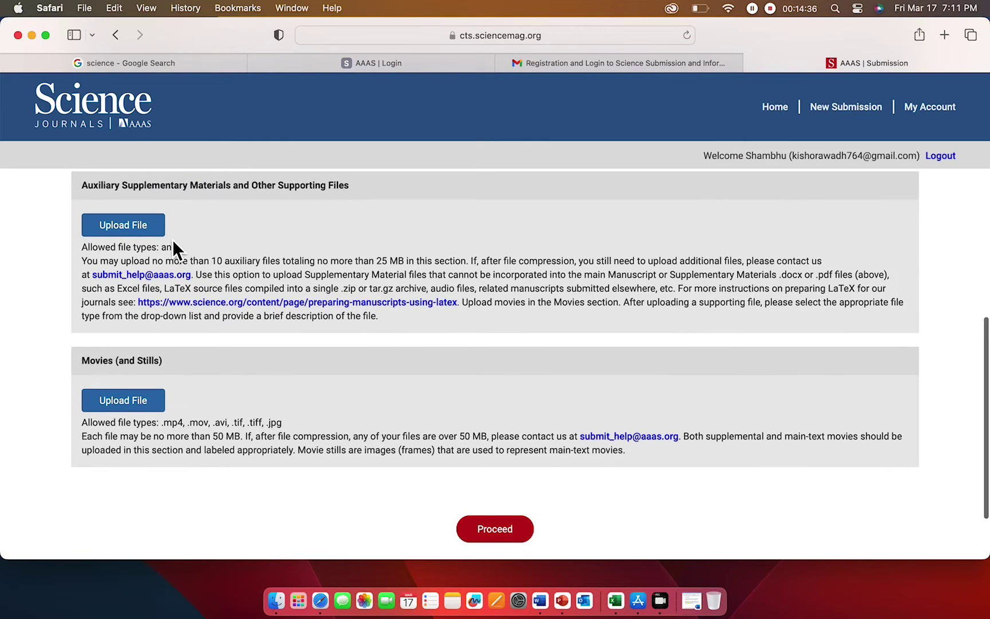
click(138, 229)
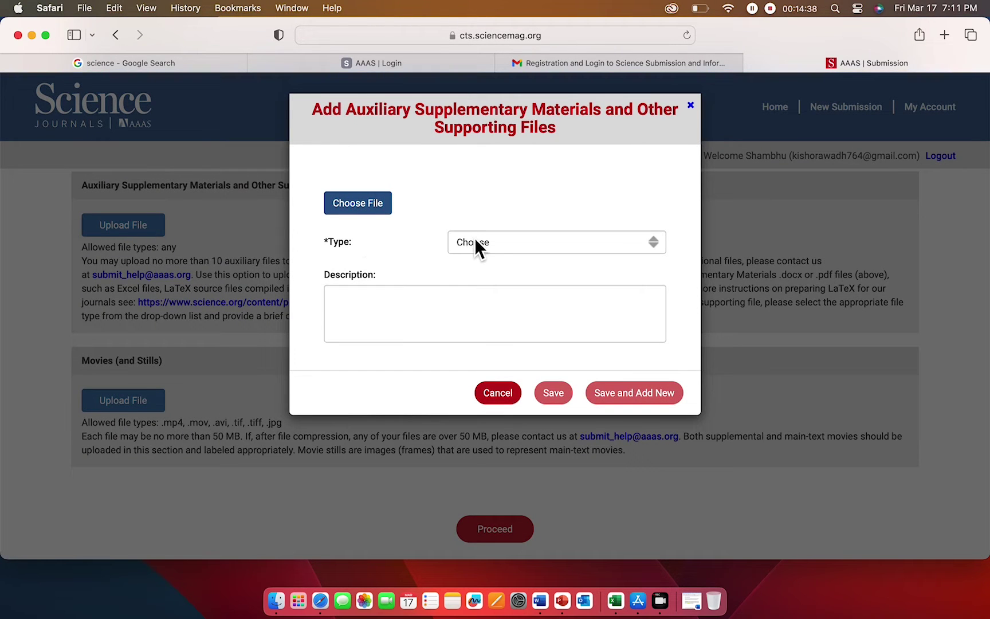
- Set the auxiliary file type to Other
click(505, 241)
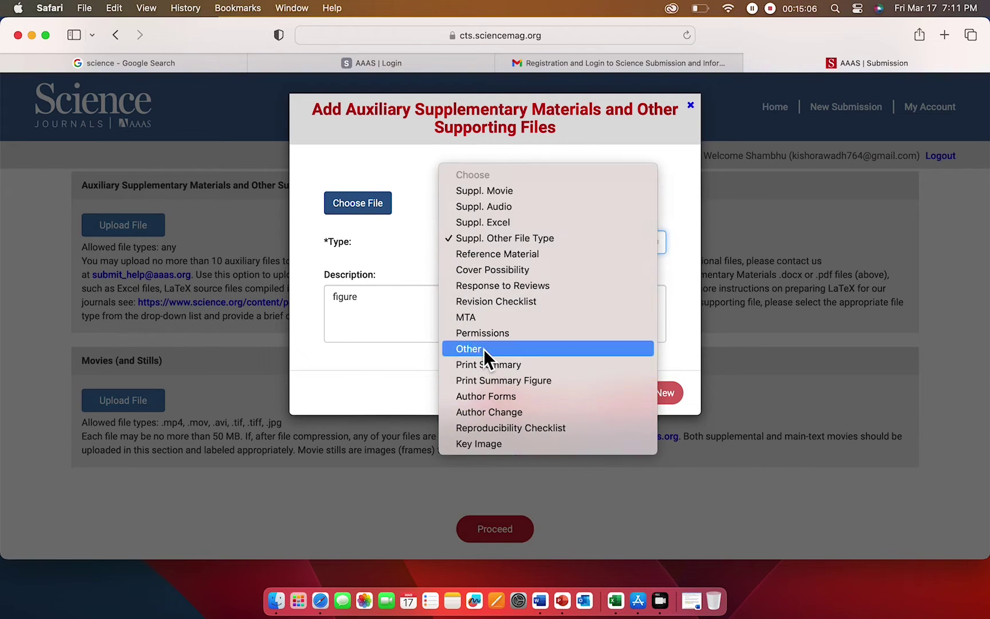
click(484, 348)
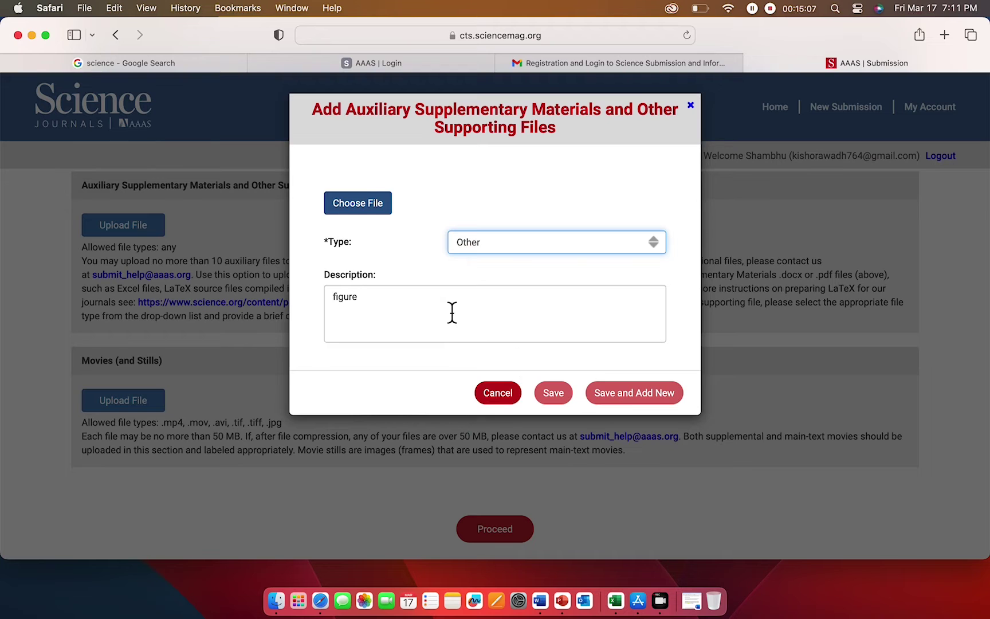
click(558, 243)
click(391, 241)
- Upload Figure1.webp as the supporting file and save it
click(374, 209)
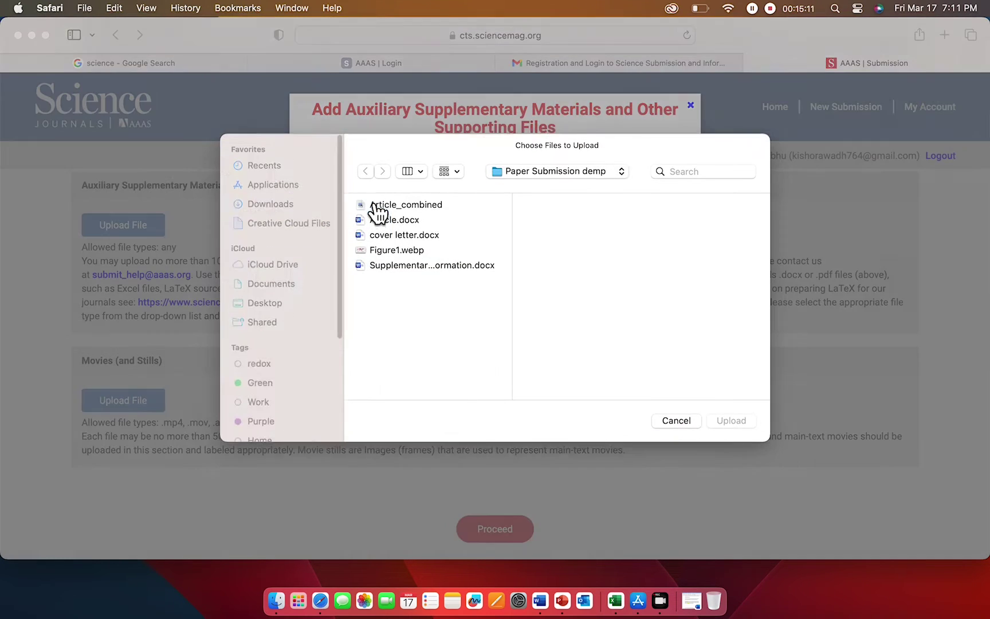
click(417, 251)
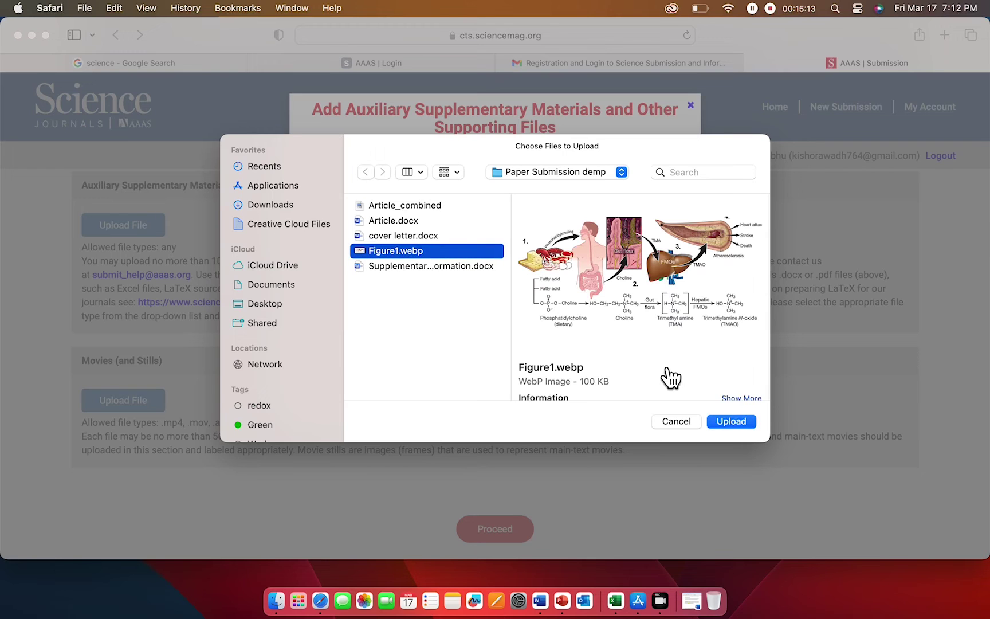
click(730, 421)
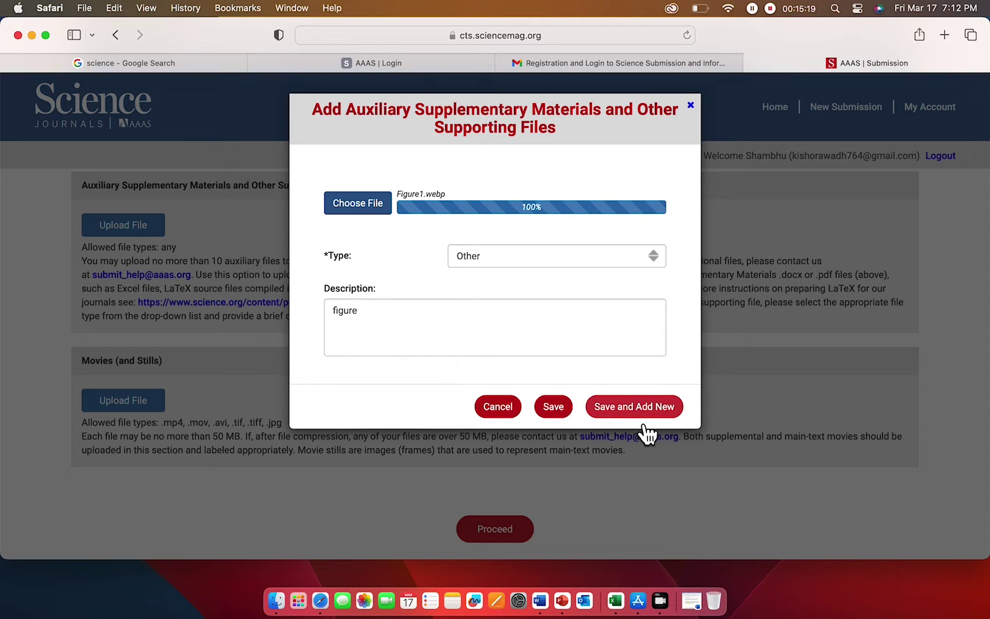
click(565, 418)
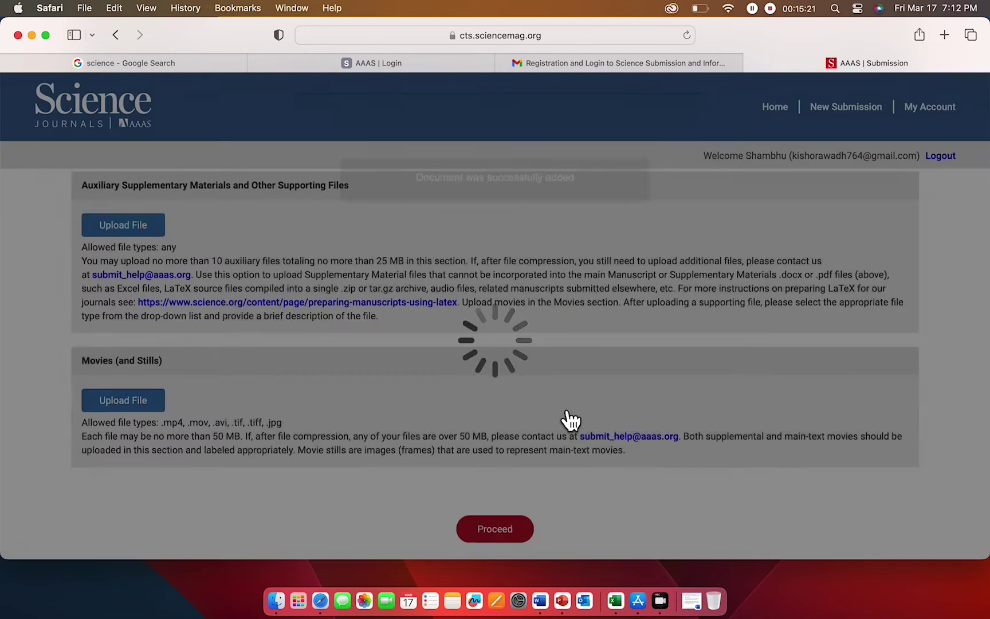
scroll(381, 405, down, 1)
scroll(381, 405, down, 3)
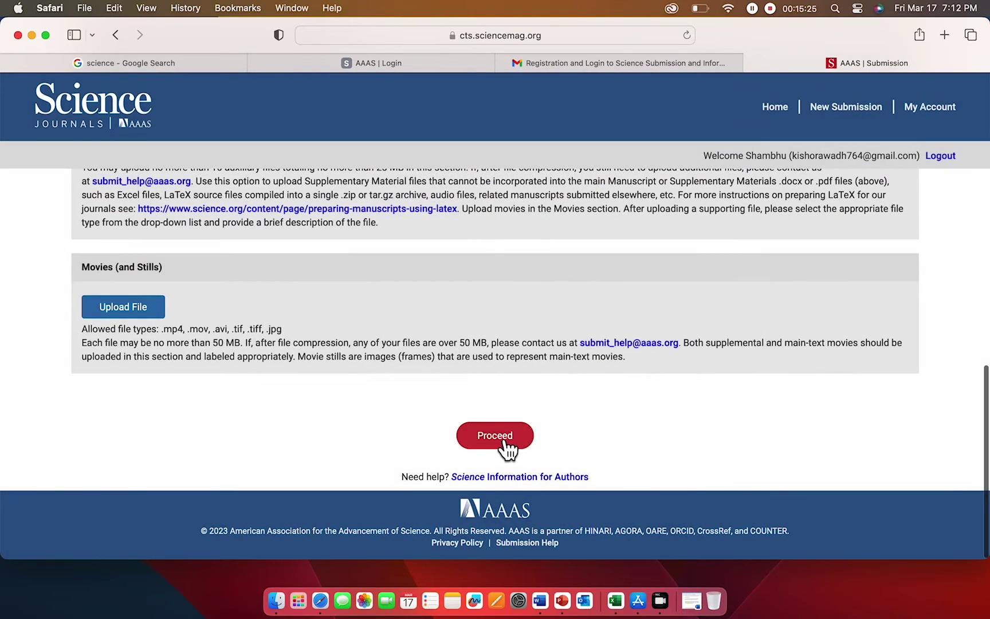
- Give Department of Medicine city boston and country United States of America, then finish institutions
click(497, 438)
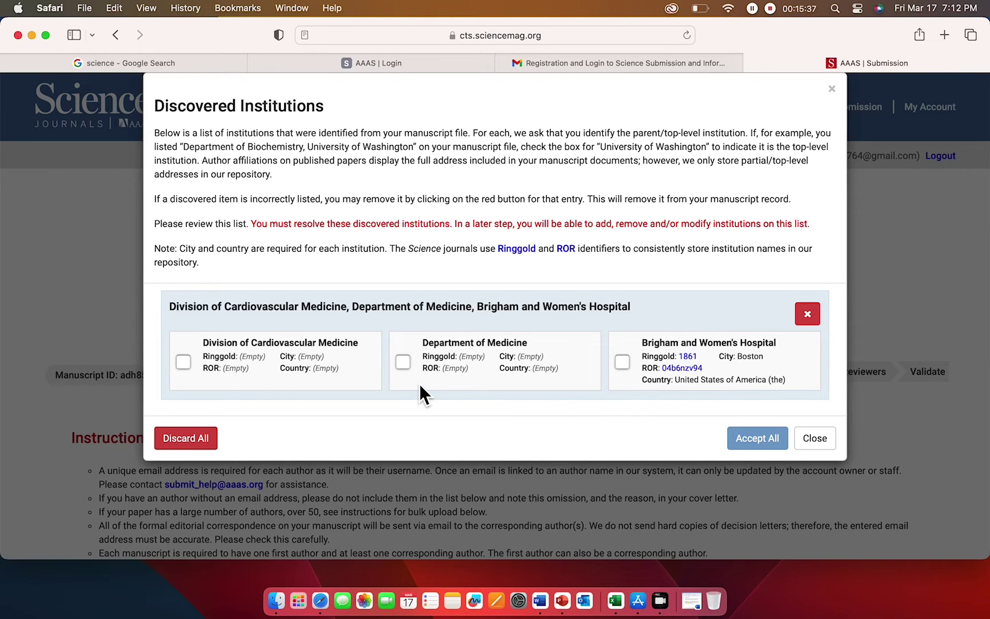
click(404, 365)
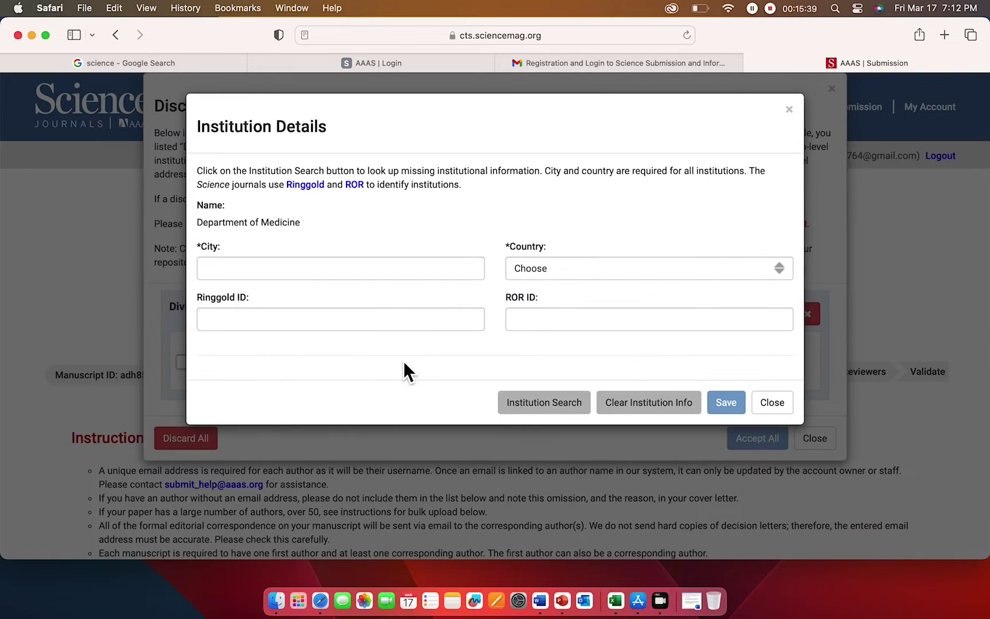
click(372, 270)
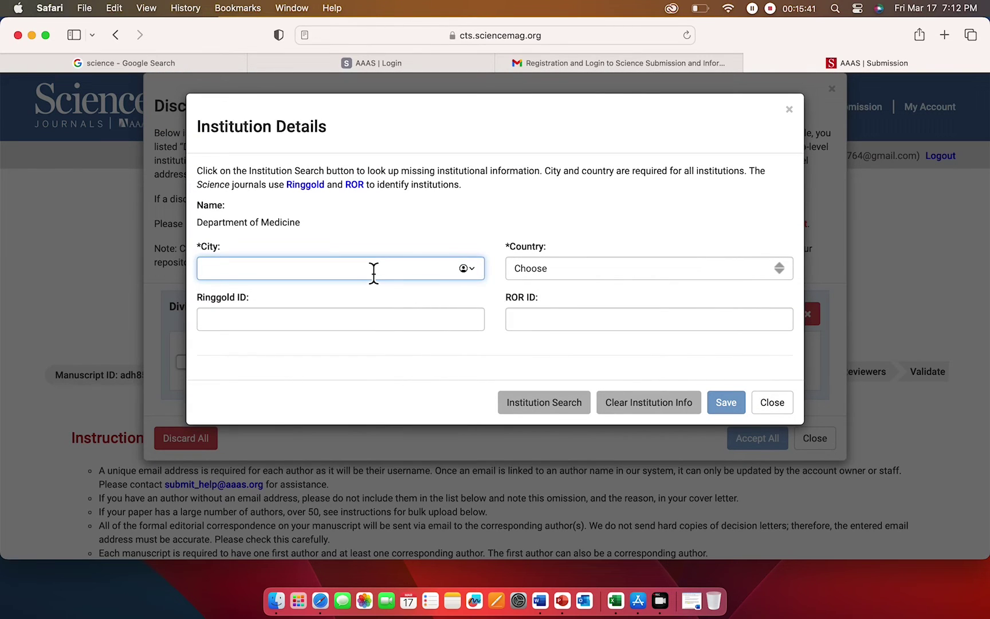
text(boston)
click(576, 267)
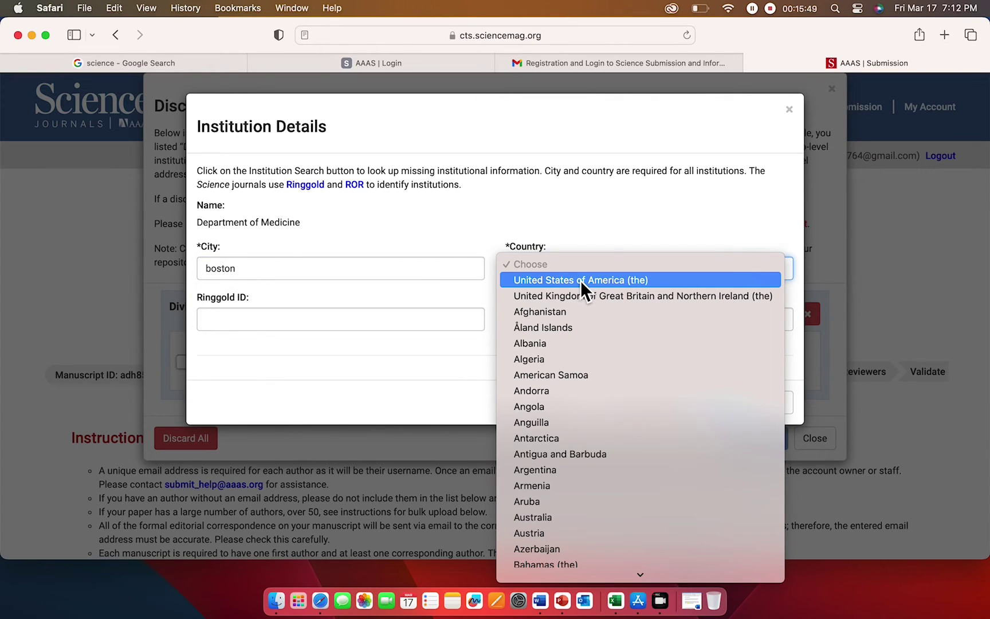
click(581, 279)
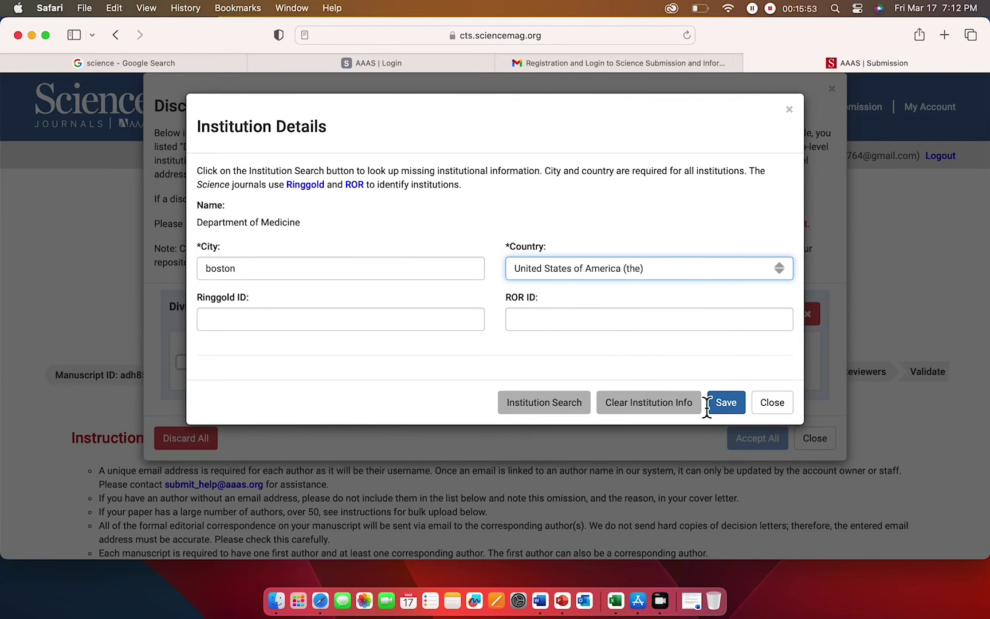
click(735, 407)
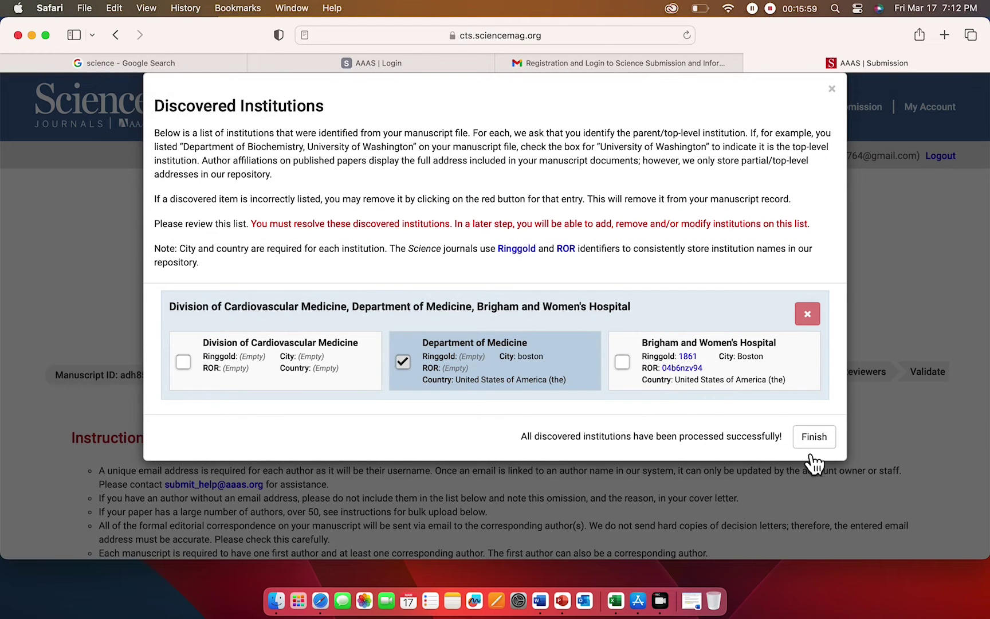
click(815, 439)
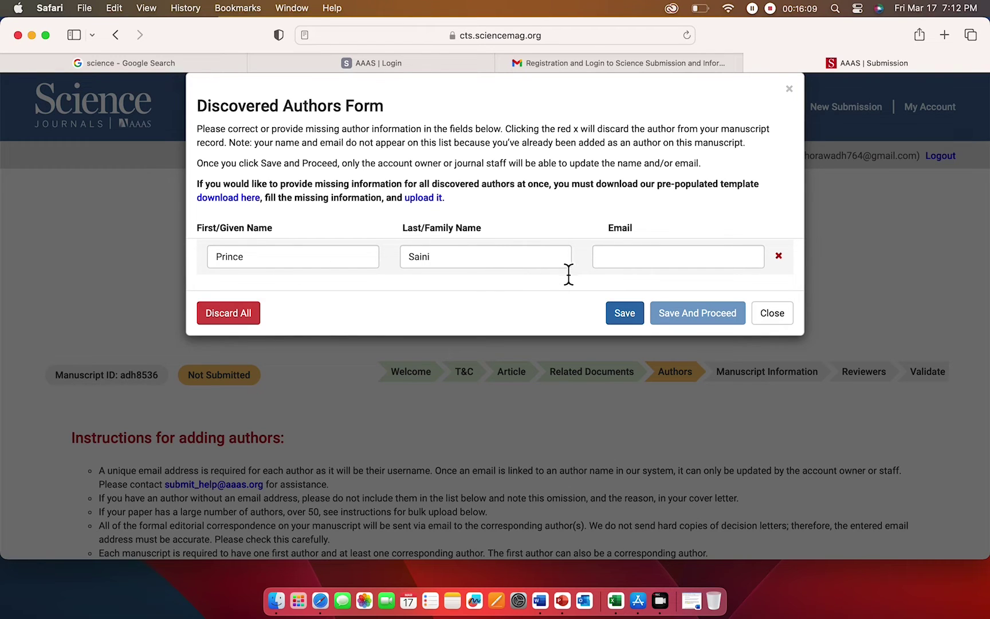
- Enter the co-author's Gmail address, save the author and acknowledge the confirmation
click(615, 261)
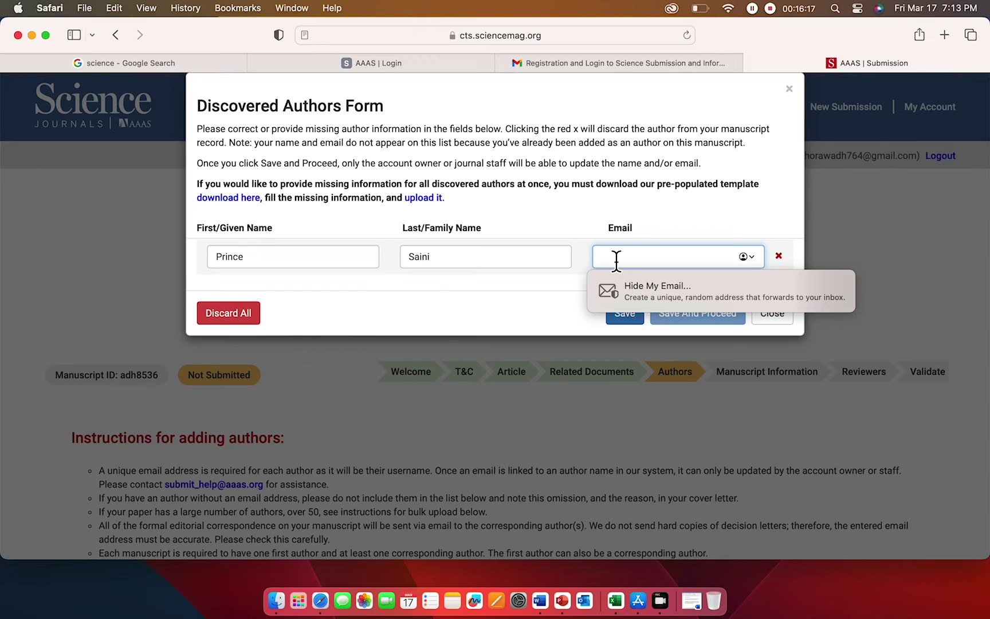
text(####)
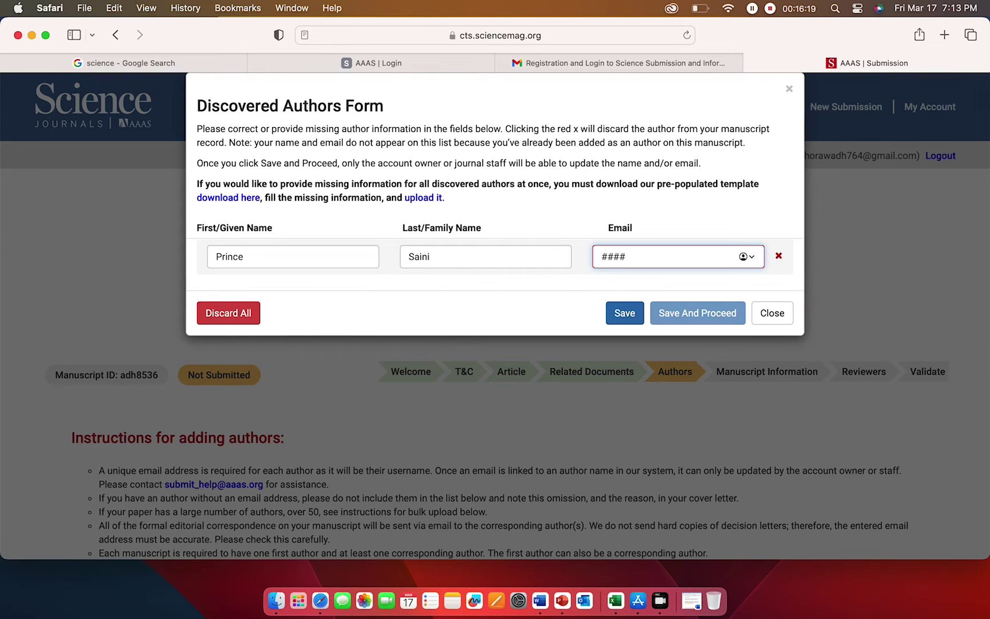
text(####@gmai)
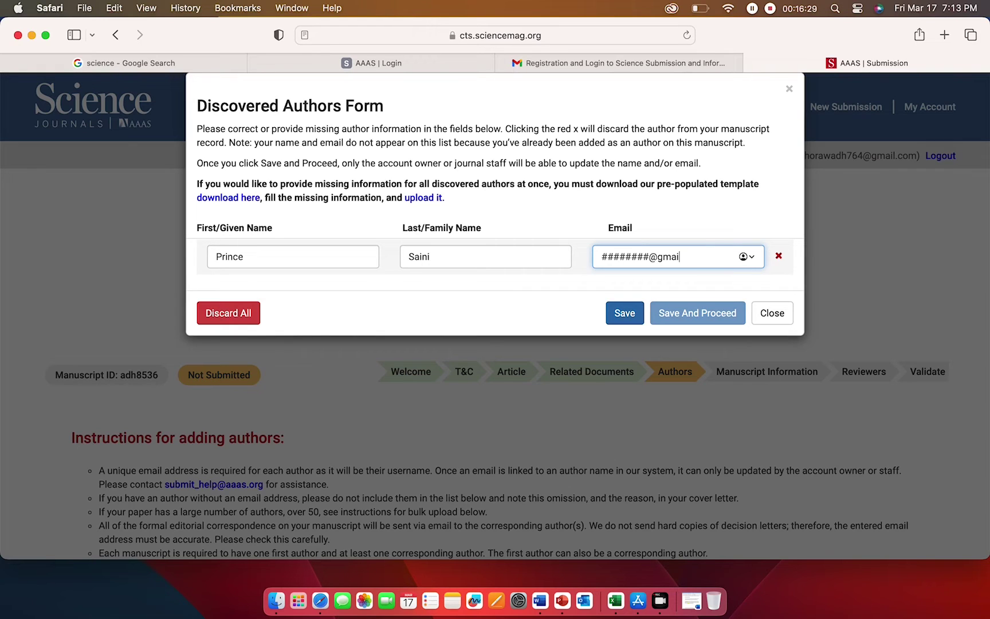
text(l.com)
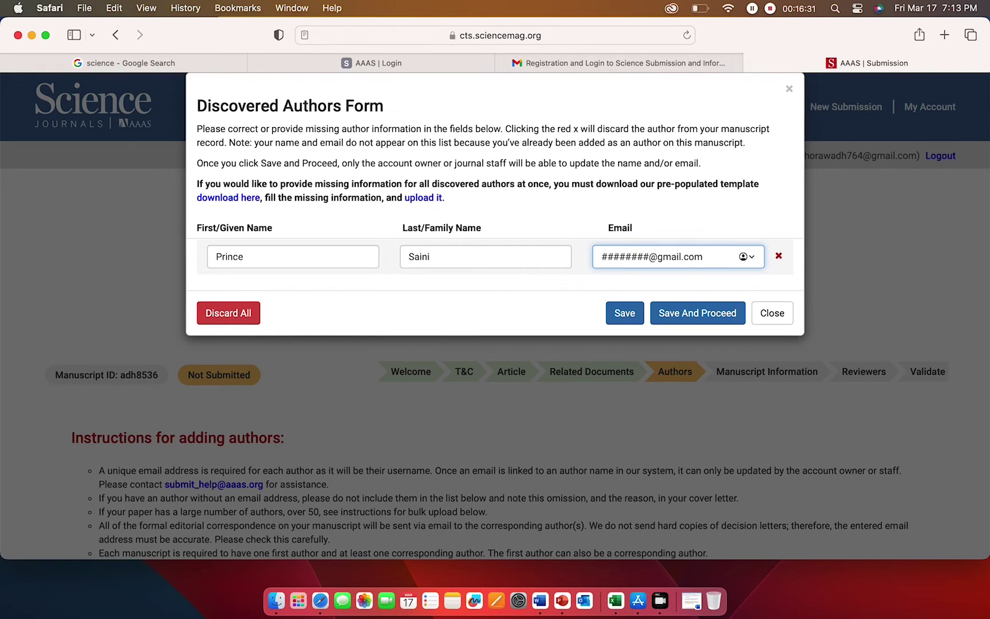
click(592, 292)
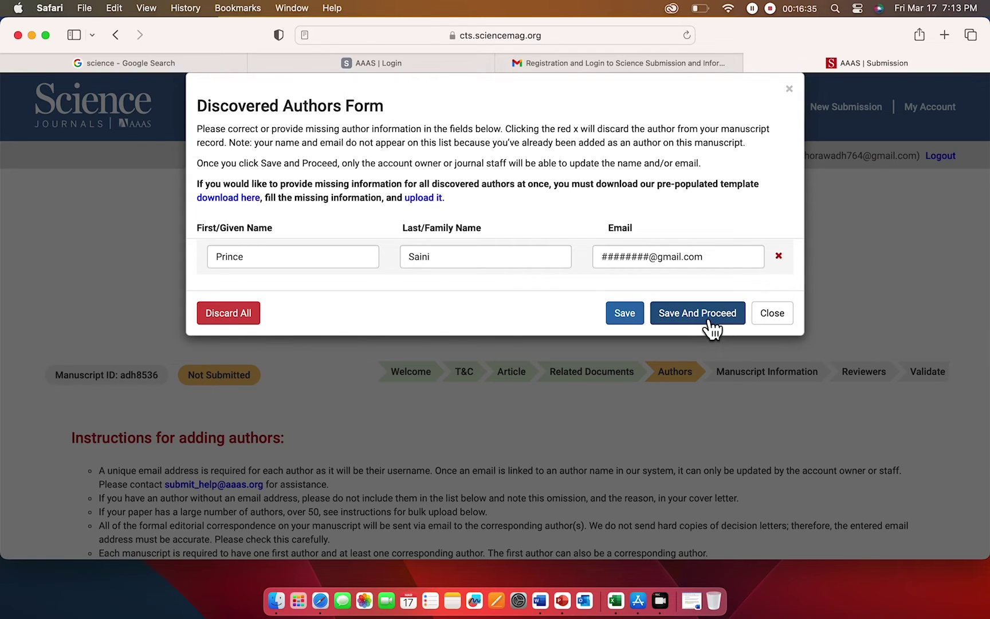
click(709, 320)
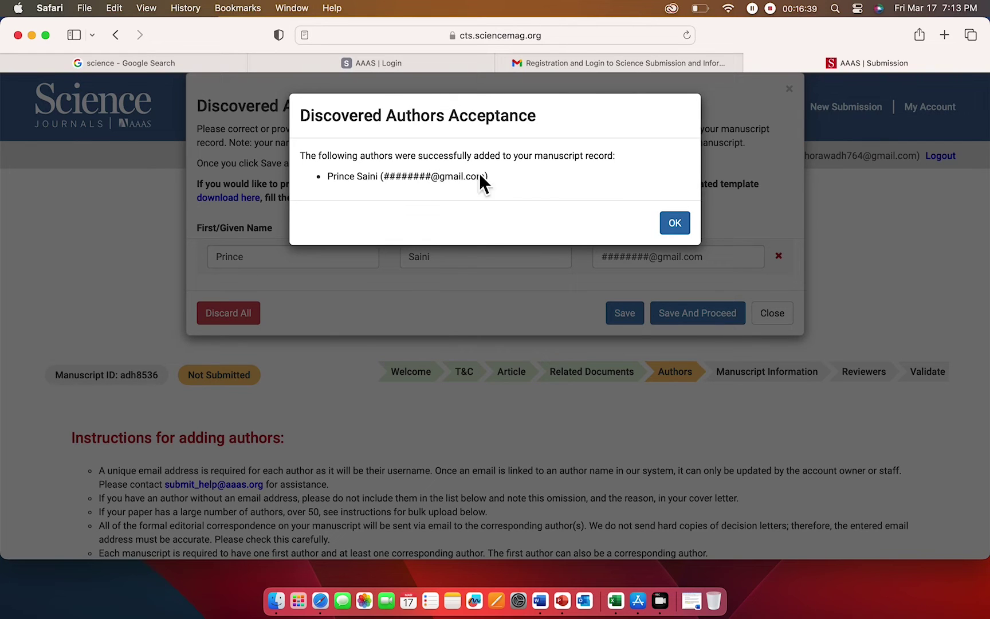
click(682, 228)
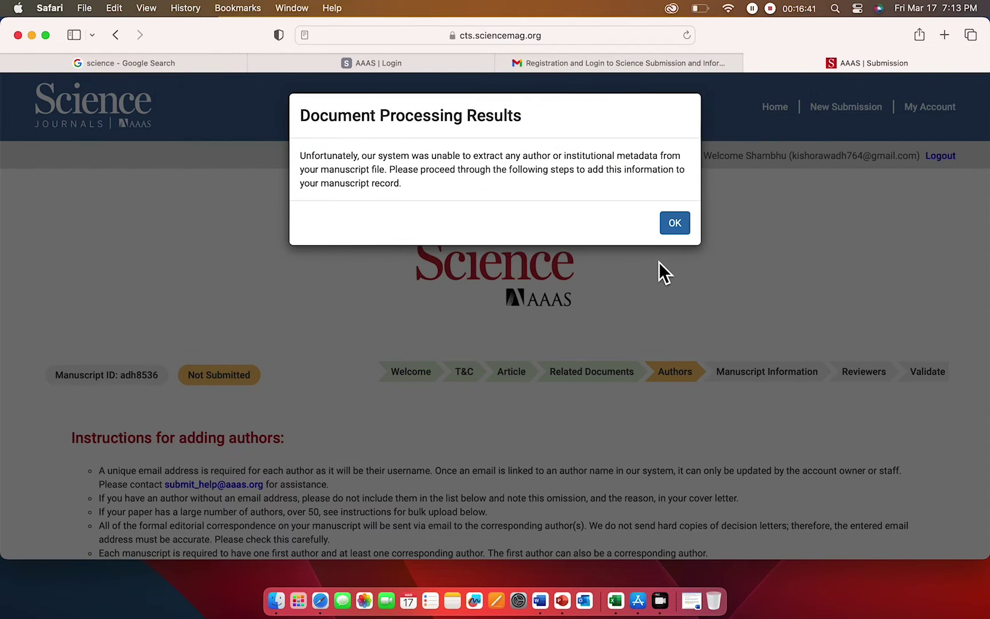
- Dismiss the Document Processing Results notice, review the Authors tables, and proceed to Manuscript Information
click(680, 230)
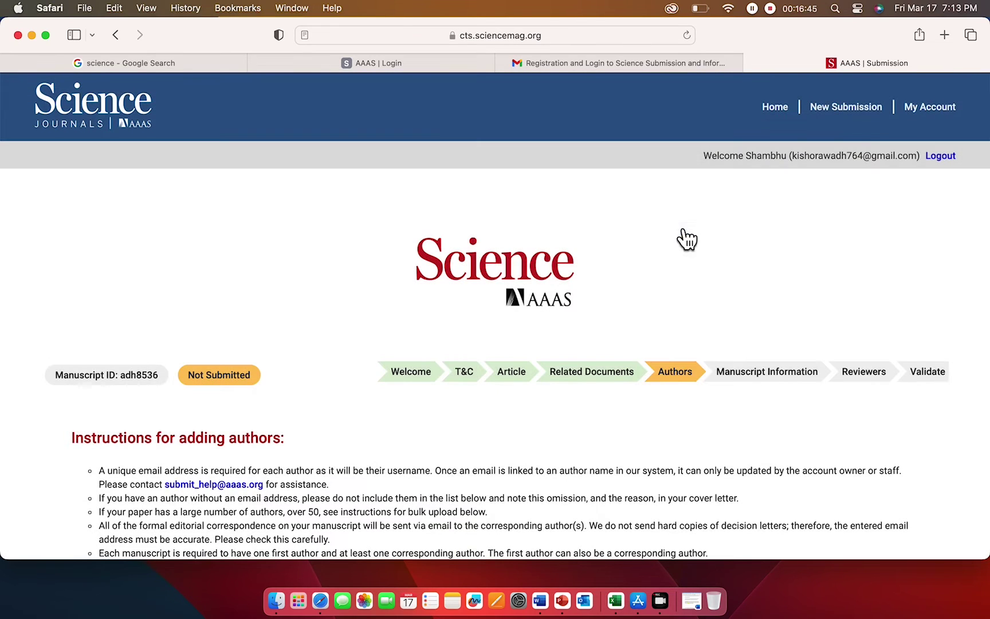
scroll(652, 294, down, 5)
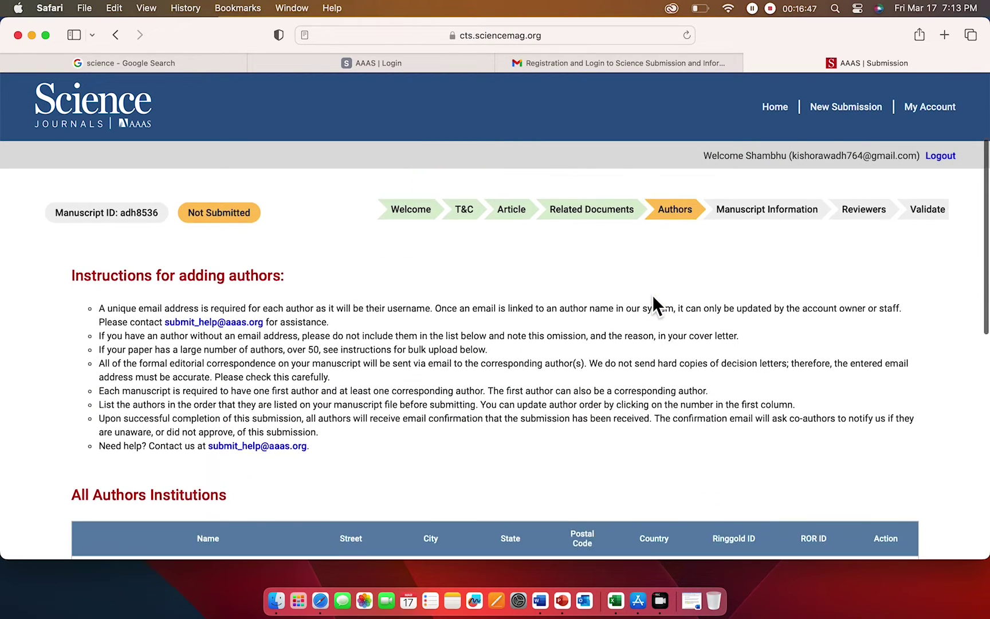
scroll(652, 295, down, 1)
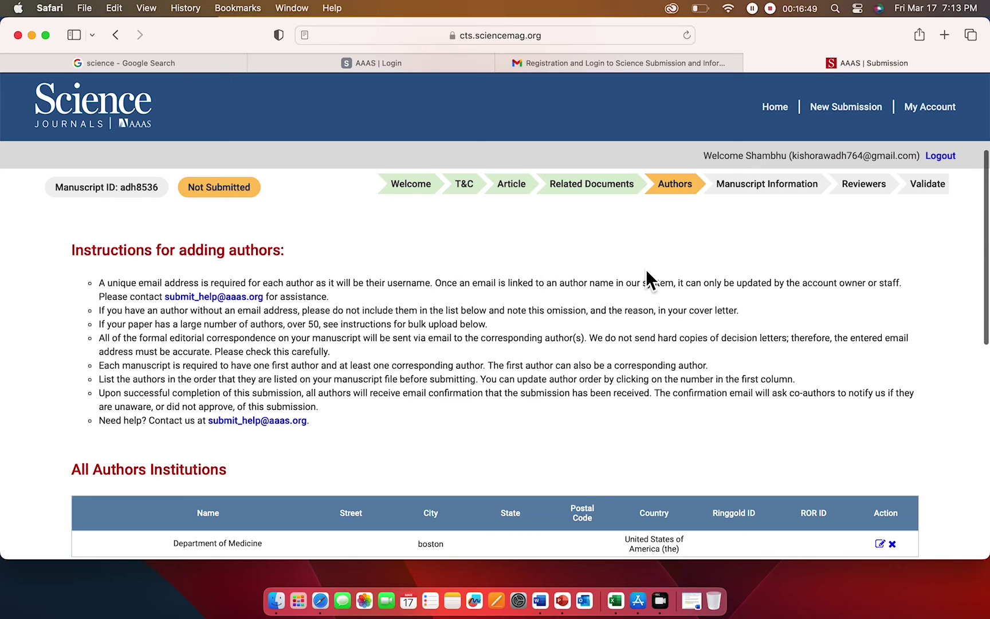
scroll(641, 274, down, 7)
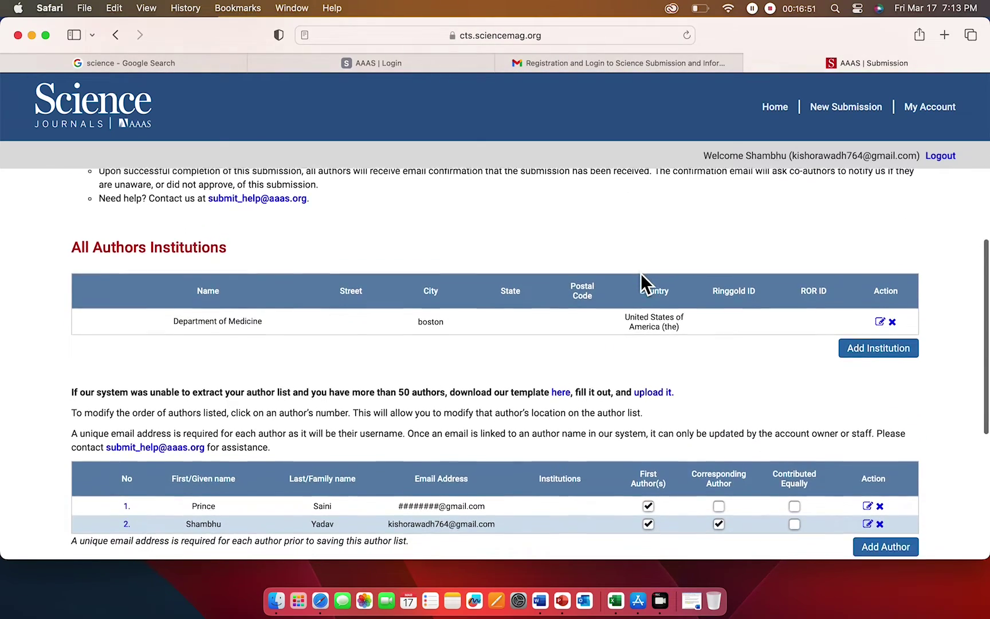
scroll(578, 338, down, 3)
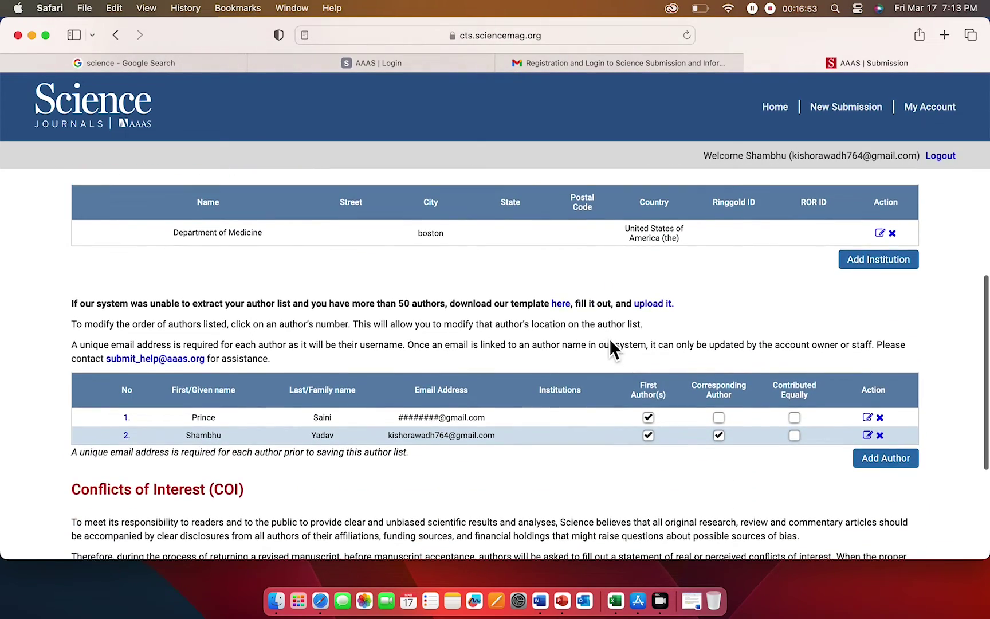
scroll(611, 346, down, 3)
scroll(612, 425, down, 2)
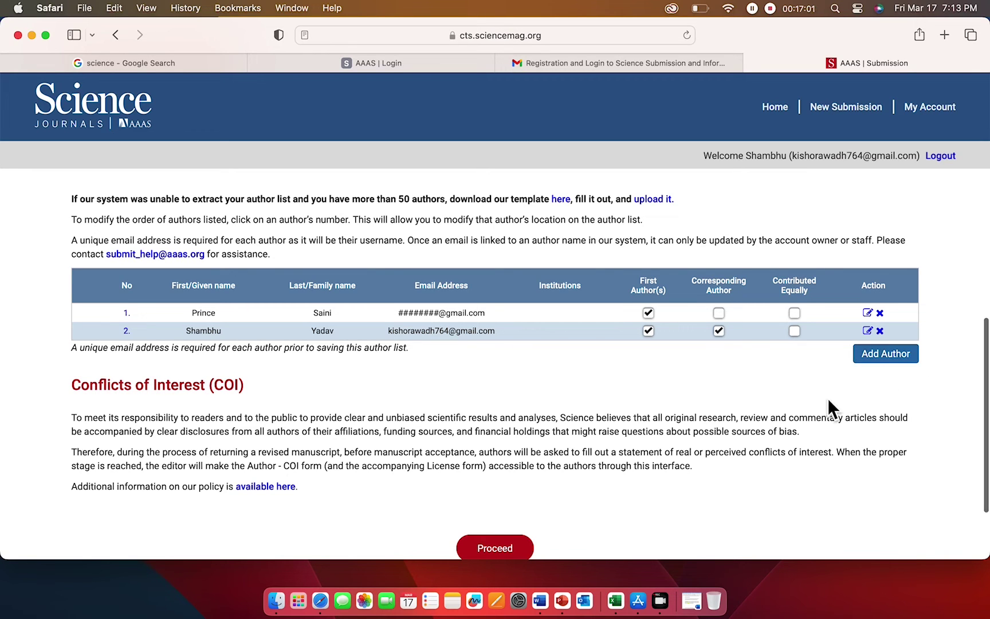
scroll(824, 405, down, 3)
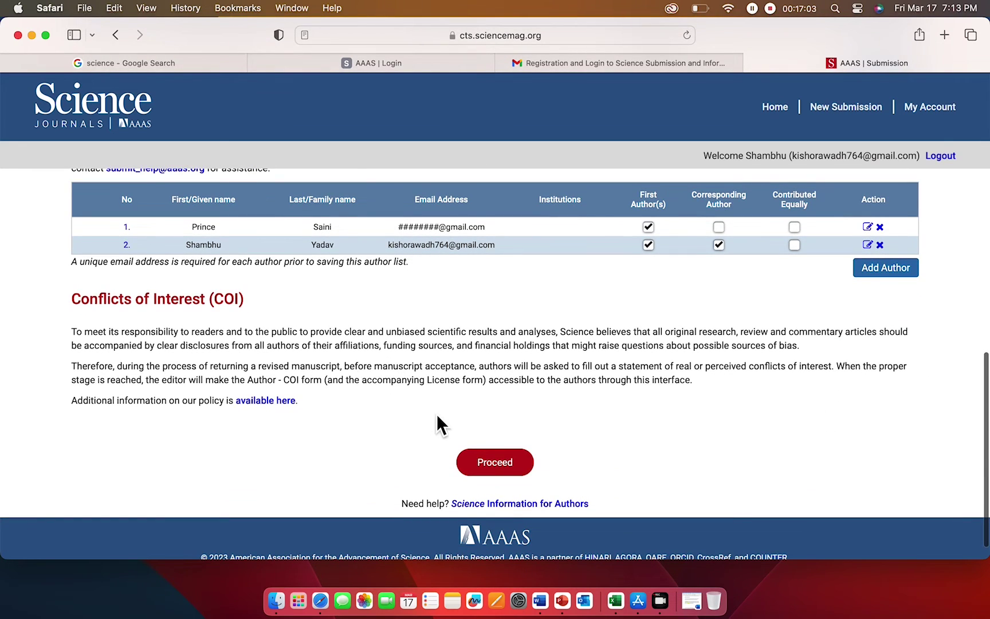
scroll(354, 446, down, 1)
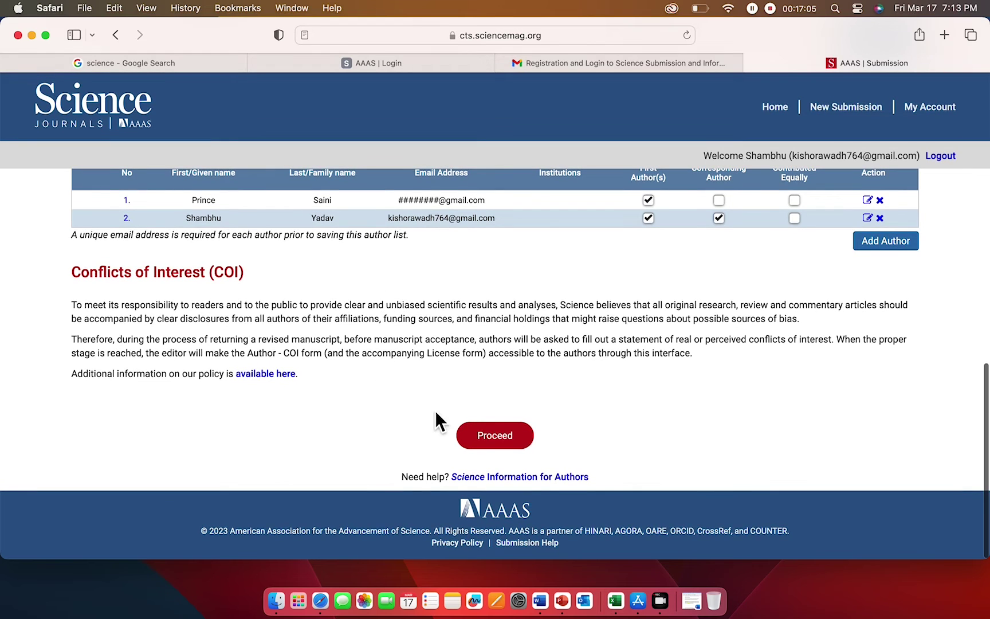
click(496, 437)
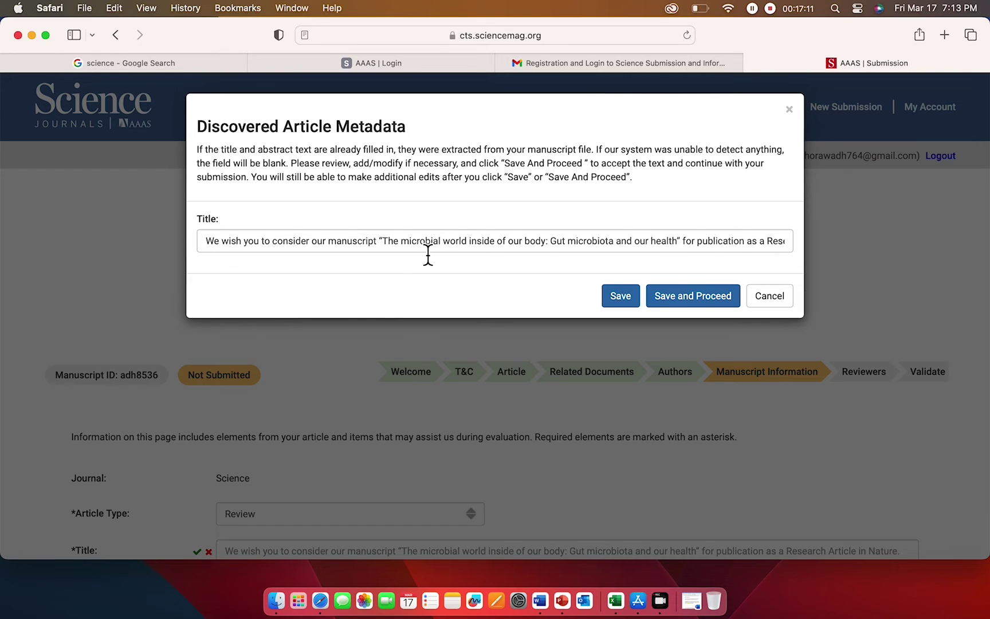
- Strip the extra leading and trailing wording so the title reads 'The microbial world inside of our body', then save
click(383, 248)
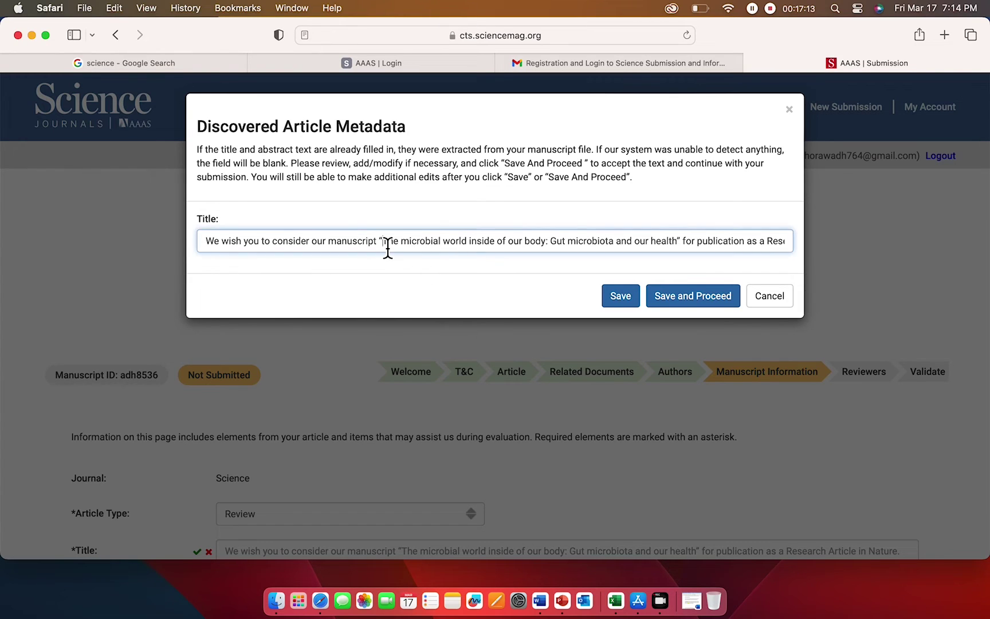
key(BackSpace)
key(BackSpace)
key(BackSpace)
key(BackSpace)
key(BackSpace)
key(BackSpace)
key(BackSpace)
key(BackSpace)
key(BackSpace)
key(BackSpace)
key(BackSpace)
key(BackSpace)
key(BackSpace)
key(BackSpace)
key(BackSpace)
key(BackSpace)
key(BackSpace)
key(BackSpace)
key(BackSpace)
key(BackSpace)
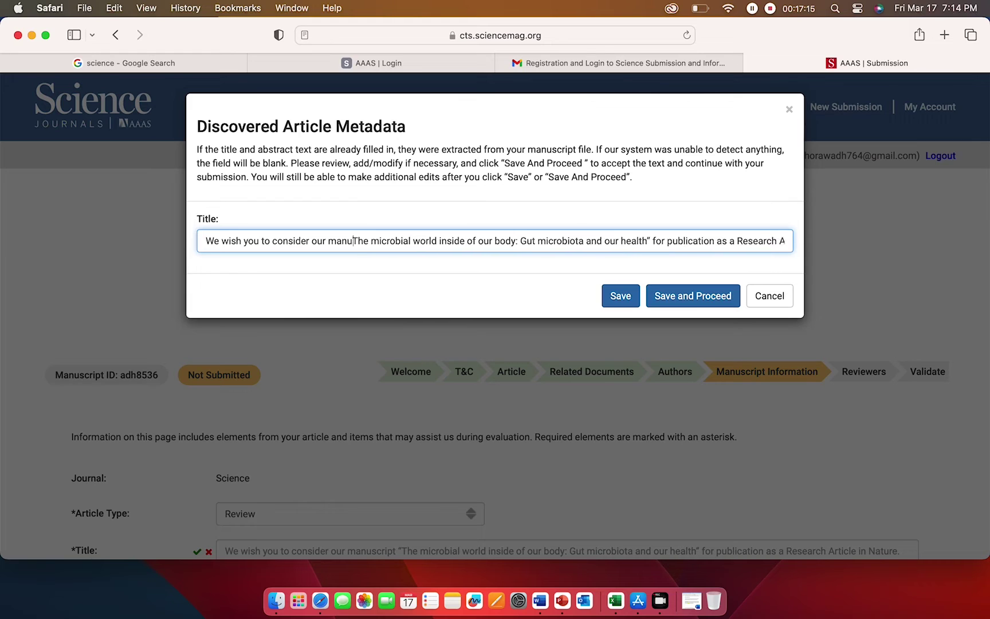
key(BackSpace)
key(BackSpace)
key(BackSpace)
key(BackSpace)
key(BackSpace)
key(BackSpace)
key(BackSpace)
key(BackSpace)
key(BackSpace)
key(BackSpace)
key(BackSpace)
key(BackSpace)
key(BackSpace)
key(BackSpace)
key(BackSpace)
key(BackSpace)
key(BackSpace)
key(BackSpace)
key(BackSpace)
key(BackSpace)
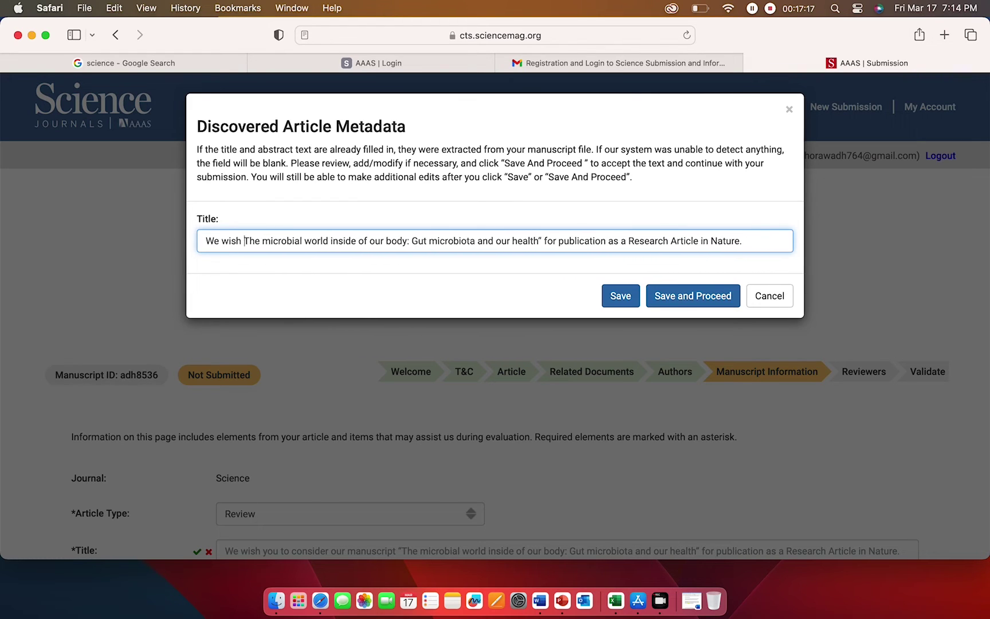
click(703, 246)
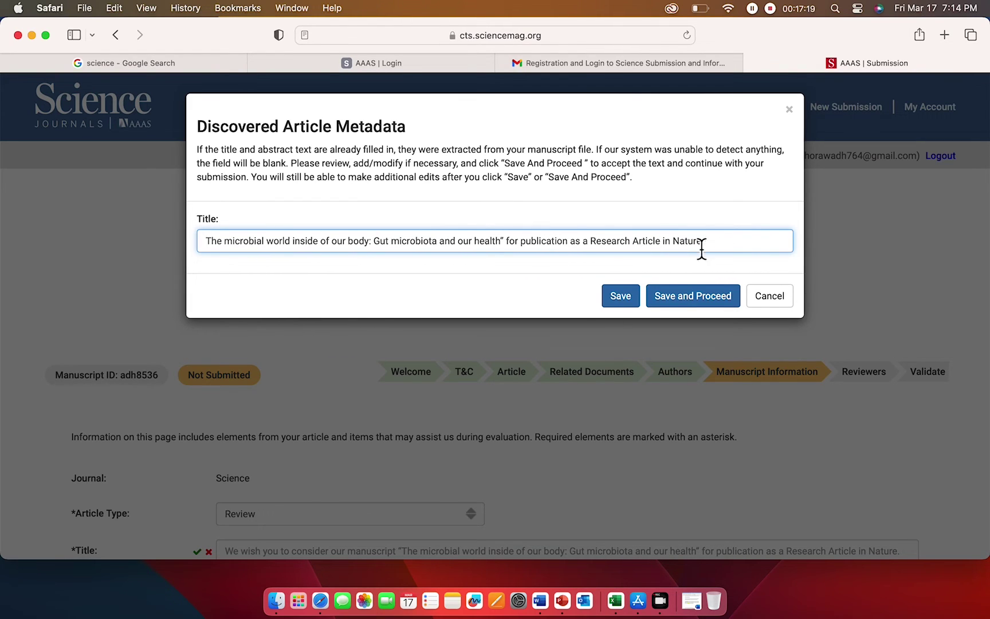
key(BackSpace)
key(BackSpace)
key(BackSpace)
key(BackSpace)
key(BackSpace)
key(BackSpace)
key(BackSpace)
key(BackSpace)
key(BackSpace)
key(BackSpace)
key(BackSpace)
key(BackSpace)
key(BackSpace)
key(BackSpace)
key(BackSpace)
key(BackSpace)
key(BackSpace)
key(BackSpace)
key(BackSpace)
key(BackSpace)
key(BackSpace)
key(BackSpace)
key(BackSpace)
key(BackSpace)
key(BackSpace)
key(BackSpace)
key(BackSpace)
key(BackSpace)
key(BackSpace)
key(BackSpace)
key(BackSpace)
key(BackSpace)
key(BackSpace)
key(BackSpace)
key(BackSpace)
key(BackSpace)
key(BackSpace)
key(BackSpace)
key(BackSpace)
key(BackSpace)
key(BackSpace)
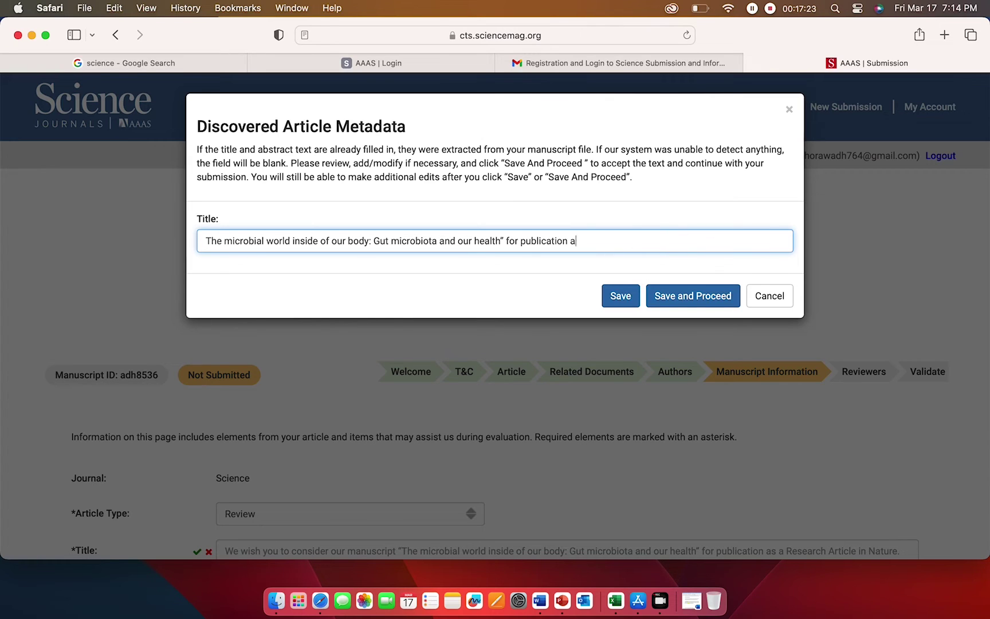
key(BackSpace)
key(BackSpace)
key(BackSpace)
key(BackSpace)
key(BackSpace)
key(BackSpace)
key(BackSpace)
key(BackSpace)
key(BackSpace)
key(BackSpace)
key(BackSpace)
key(BackSpace)
key(BackSpace)
key(BackSpace)
key(BackSpace)
key(BackSpace)
key(BackSpace)
key(BackSpace)
key(BackSpace)
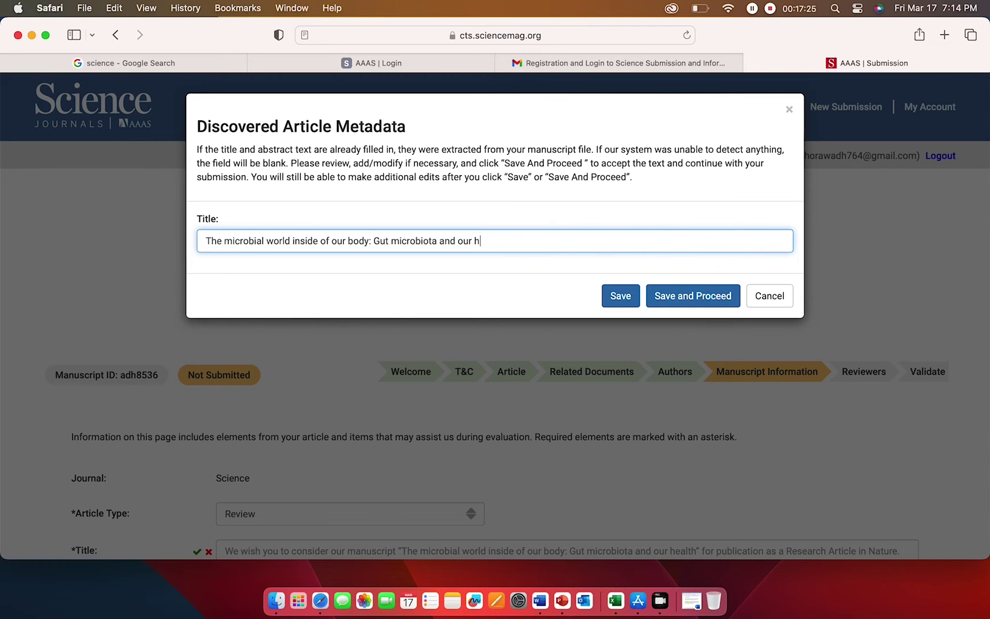
key(BackSpace)
key(BackSpace)
key(BackSpace)
key(BackSpace)
key(BackSpace)
key(BackSpace)
key(BackSpace)
key(BackSpace)
key(BackSpace)
key(BackSpace)
key(BackSpace)
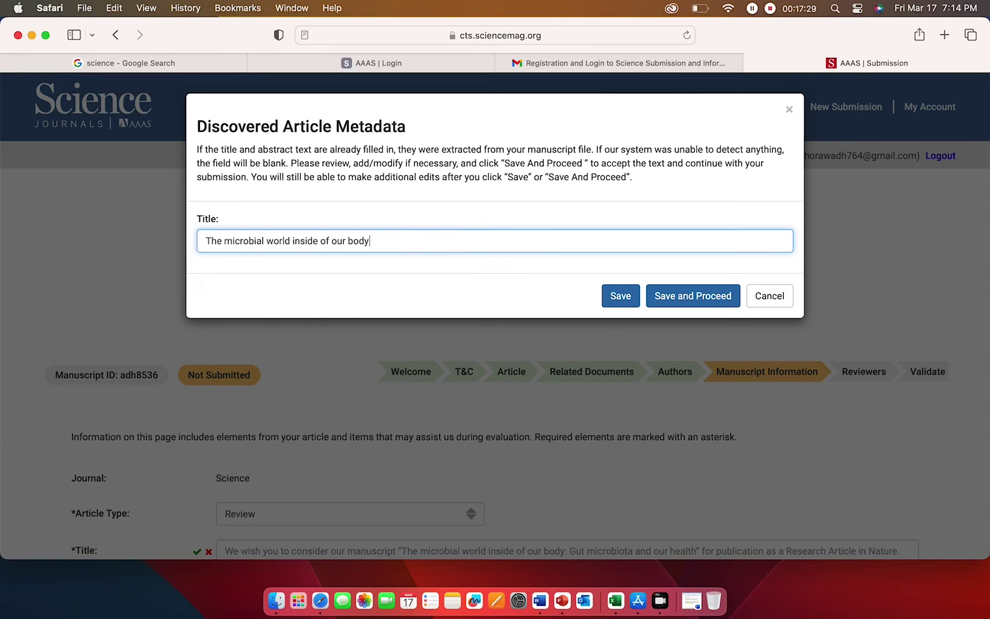
key(BackSpace)
text(y)
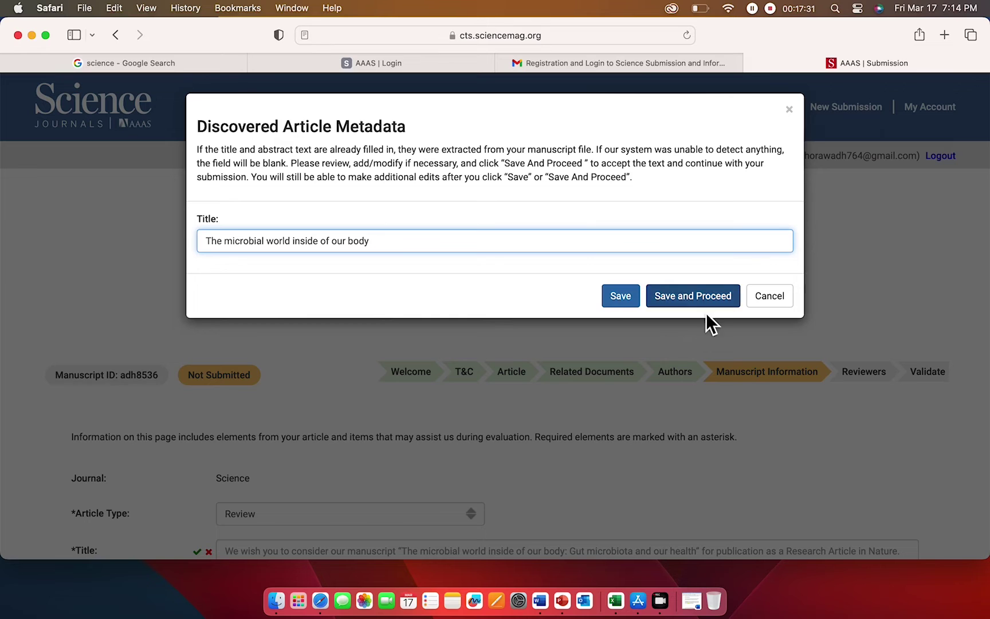
click(694, 305)
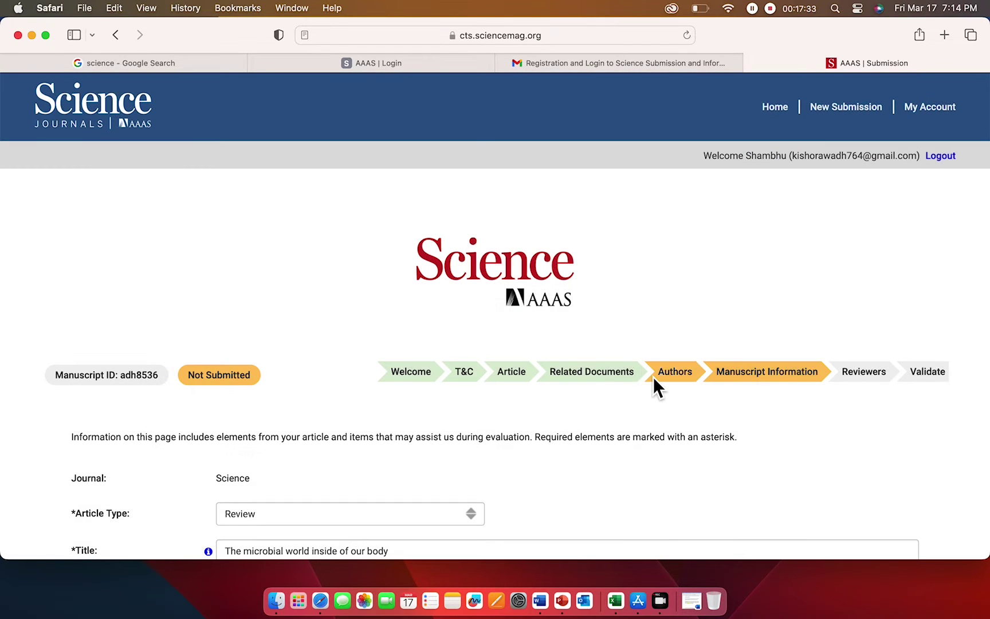
scroll(549, 412, down, 5)
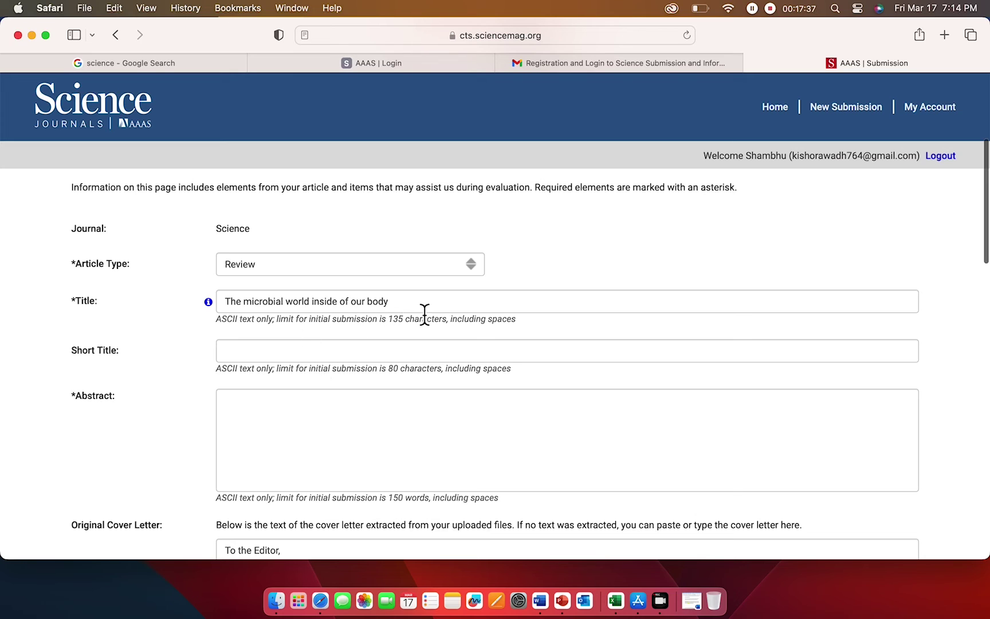
click(360, 355)
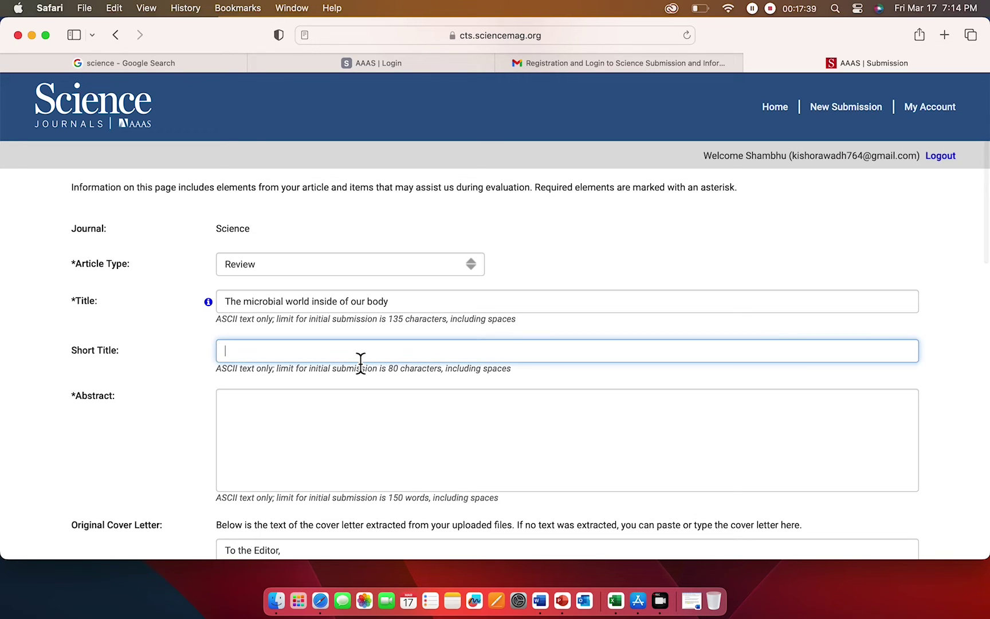
click(338, 429)
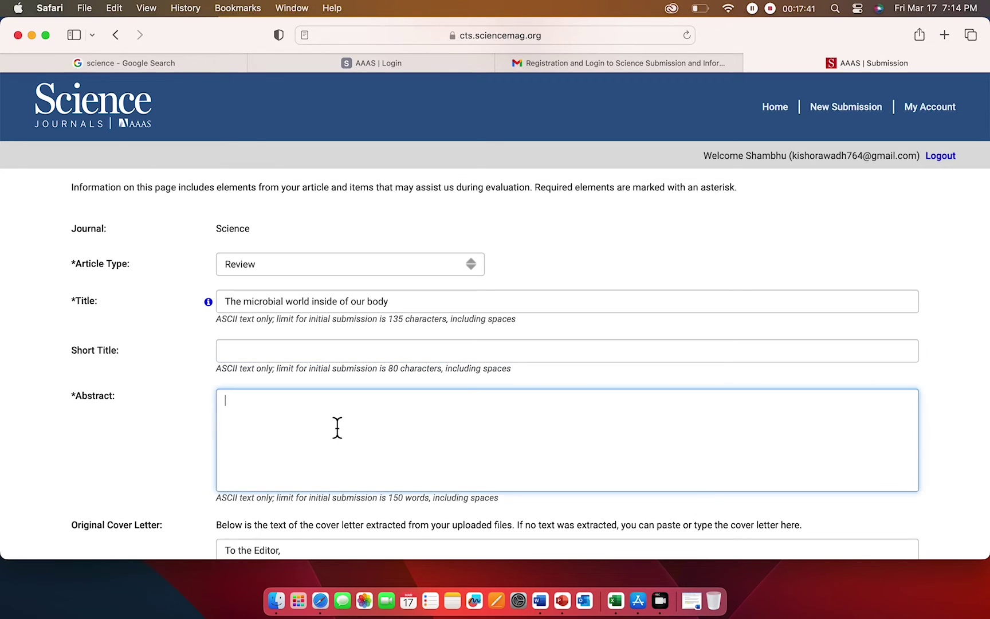
click(541, 600)
- Copy the Abstract/Summary paragraph from the Word manuscript into the form's Abstract box
scroll(557, 289, down, 5)
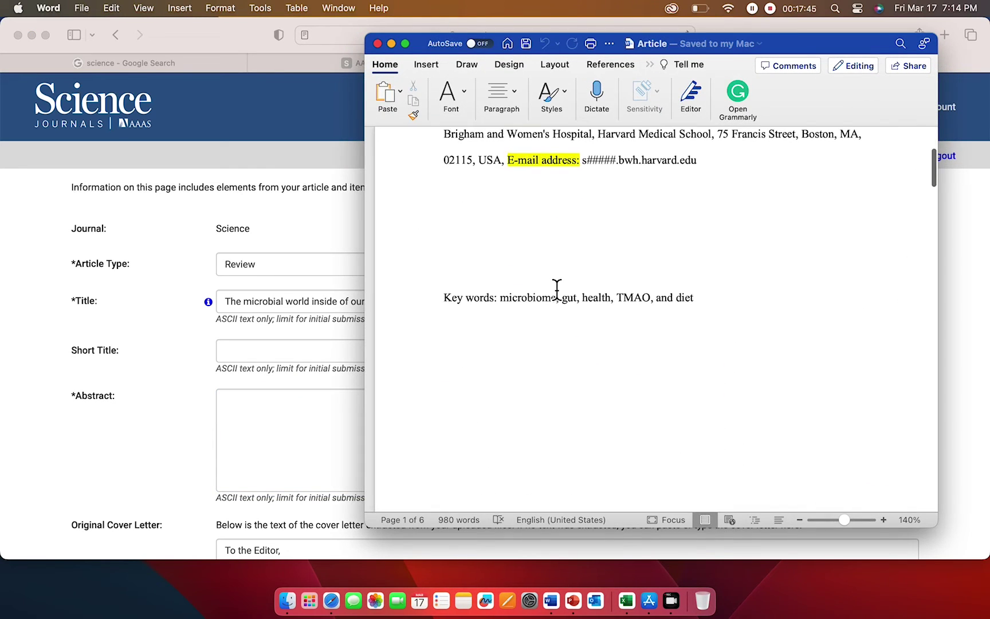
scroll(556, 288, up, 4)
scroll(557, 289, down, 10)
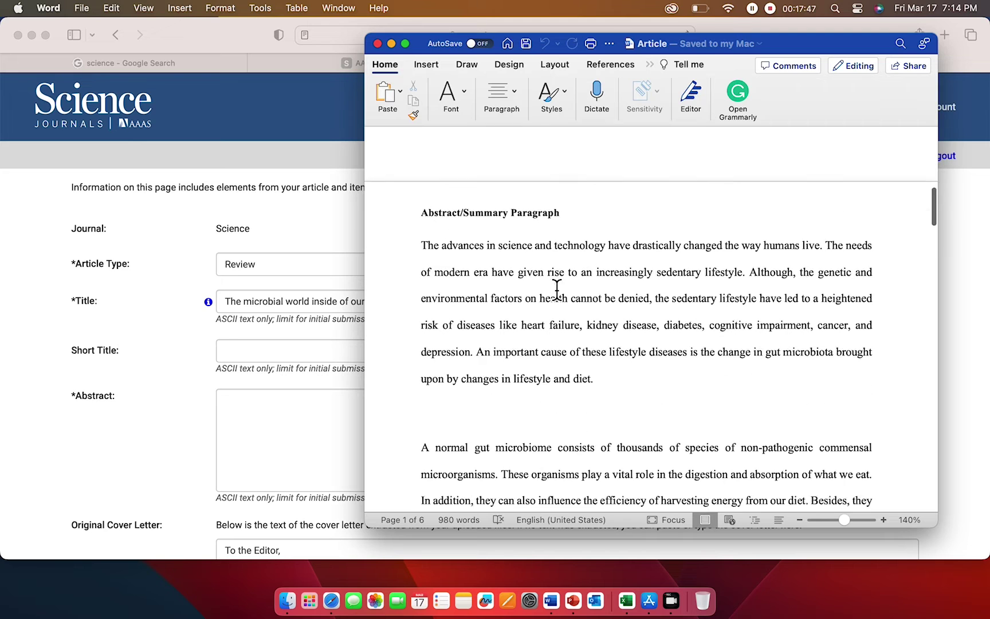
scroll(557, 290, down, 1)
drag(423, 237, 605, 367)
key(super+c)
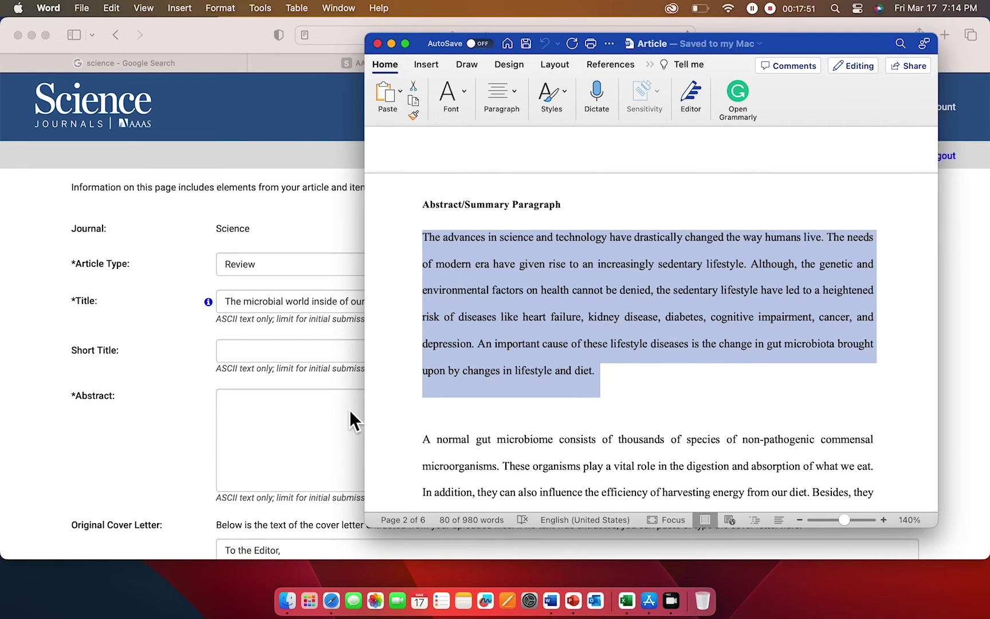
click(321, 423)
key(super+v)
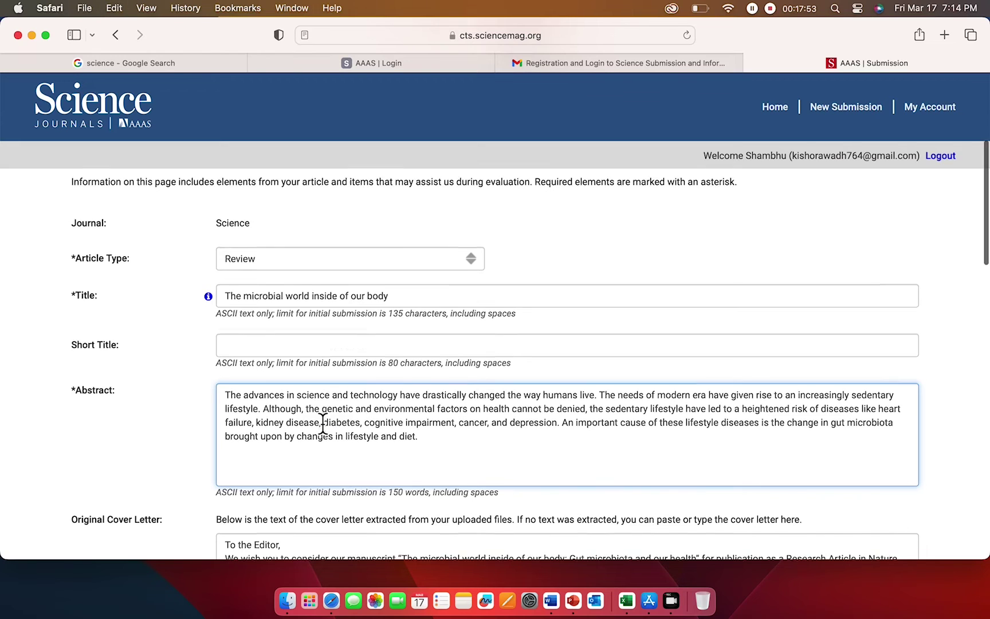
scroll(323, 424, down, 6)
scroll(322, 424, up, 4)
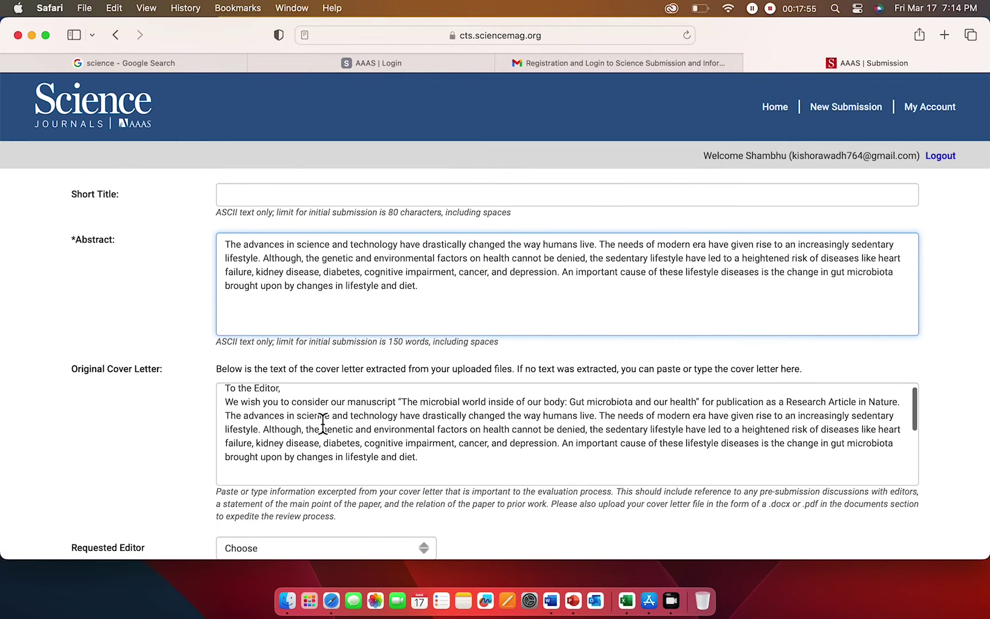
scroll(182, 453, down, 5)
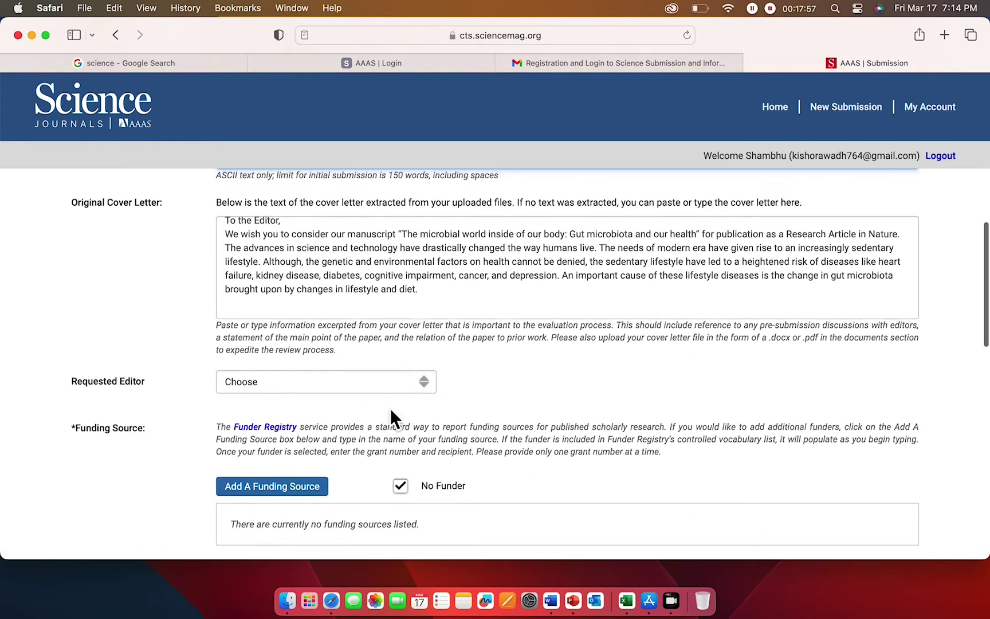
scroll(390, 407, down, 2)
scroll(389, 408, up, 7)
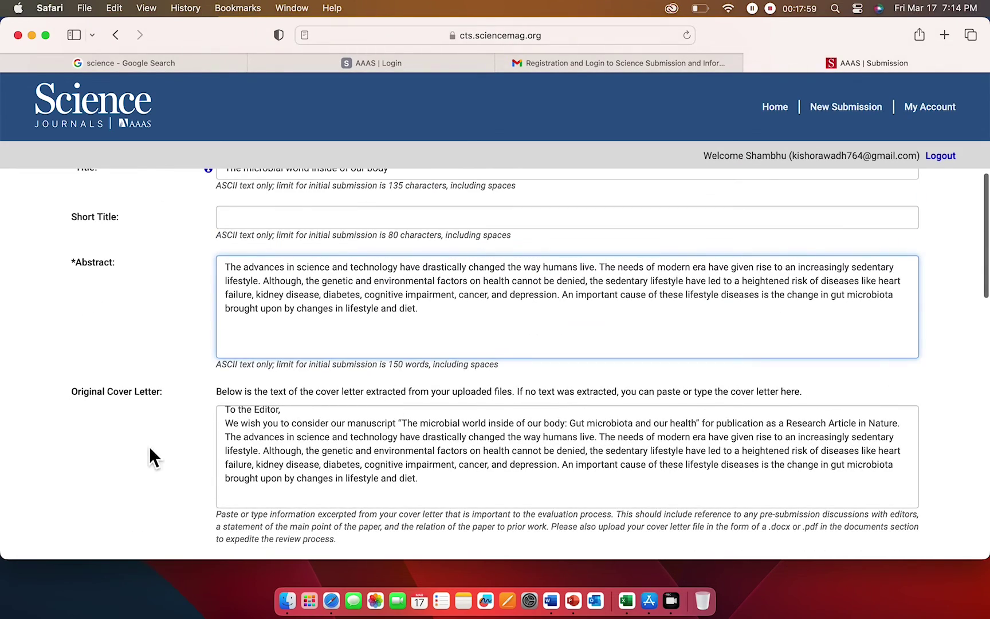
scroll(168, 478, down, 3)
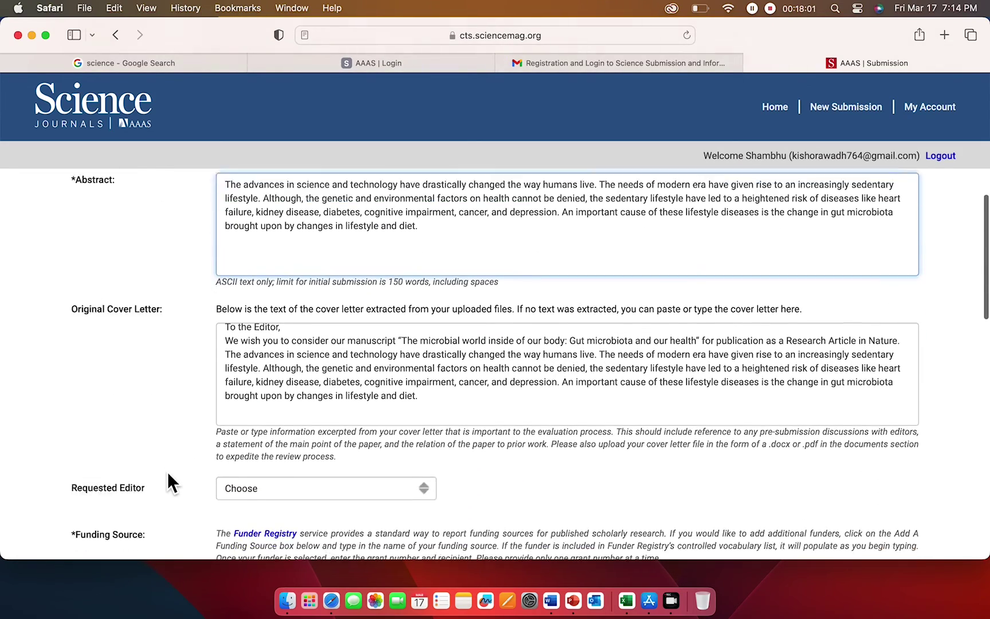
scroll(168, 473, down, 3)
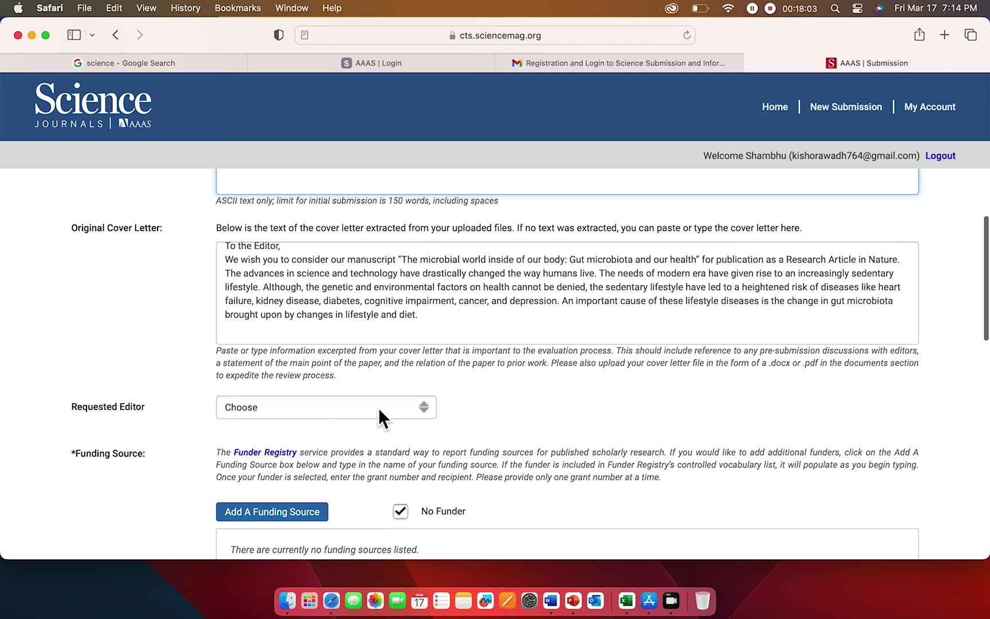
scroll(512, 392, down, 3)
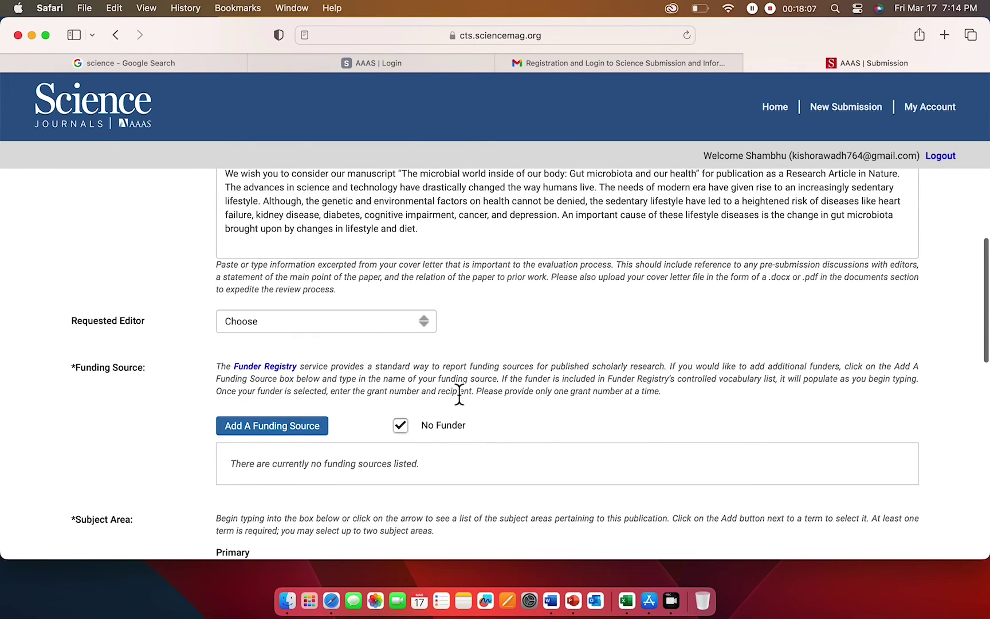
scroll(507, 450, down, 5)
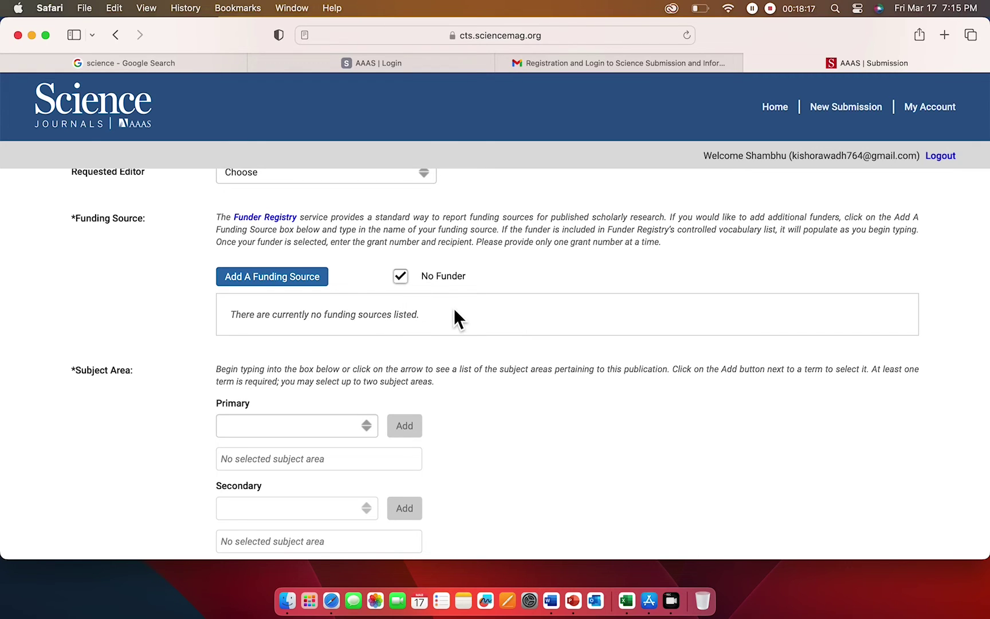
scroll(464, 361, down, 3)
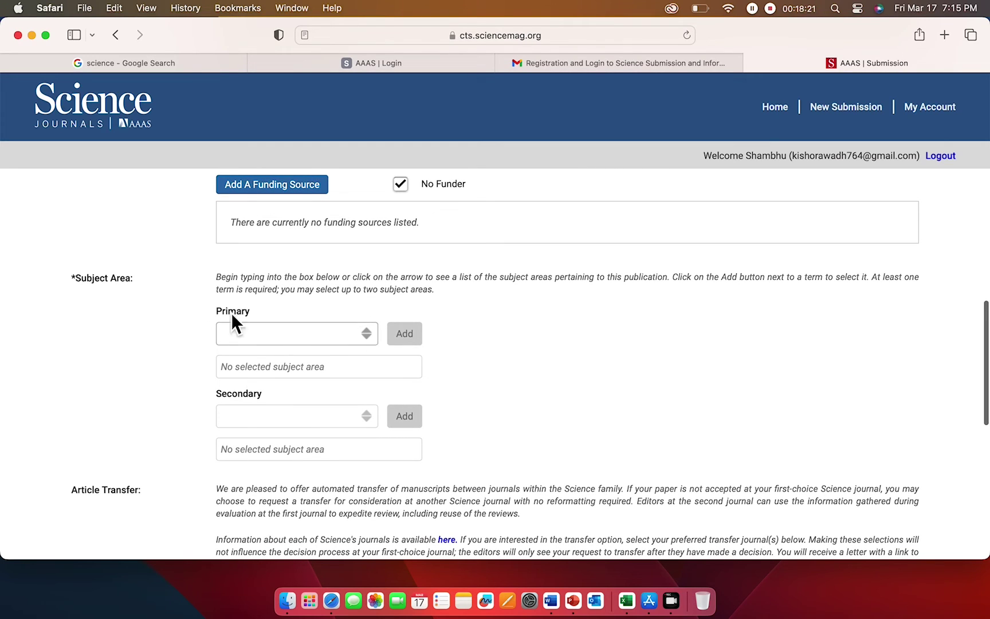
- Add Biochemistry as the primary subject area
click(366, 336)
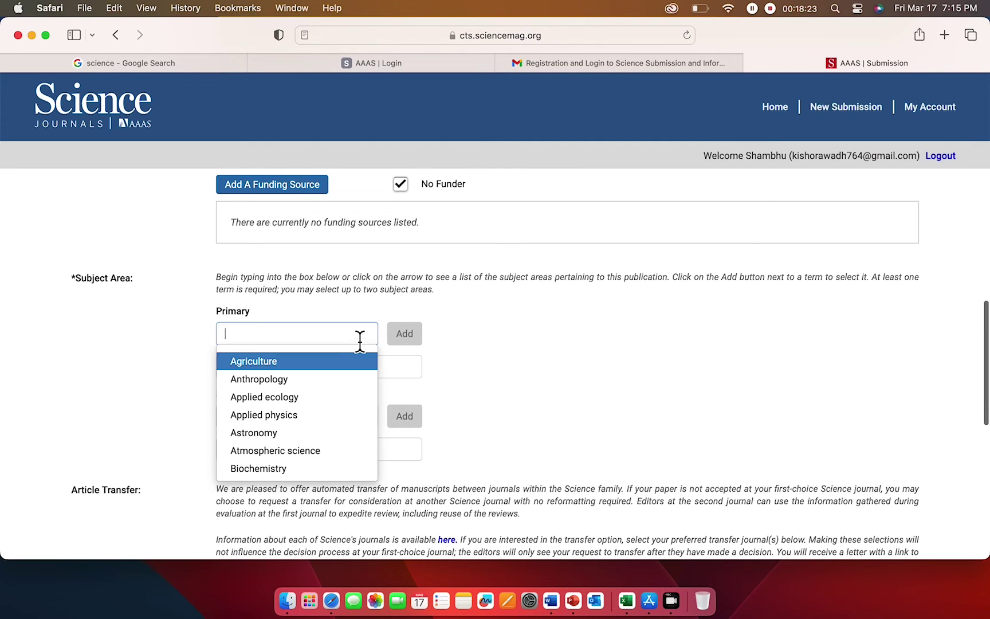
scroll(309, 424, down, 2)
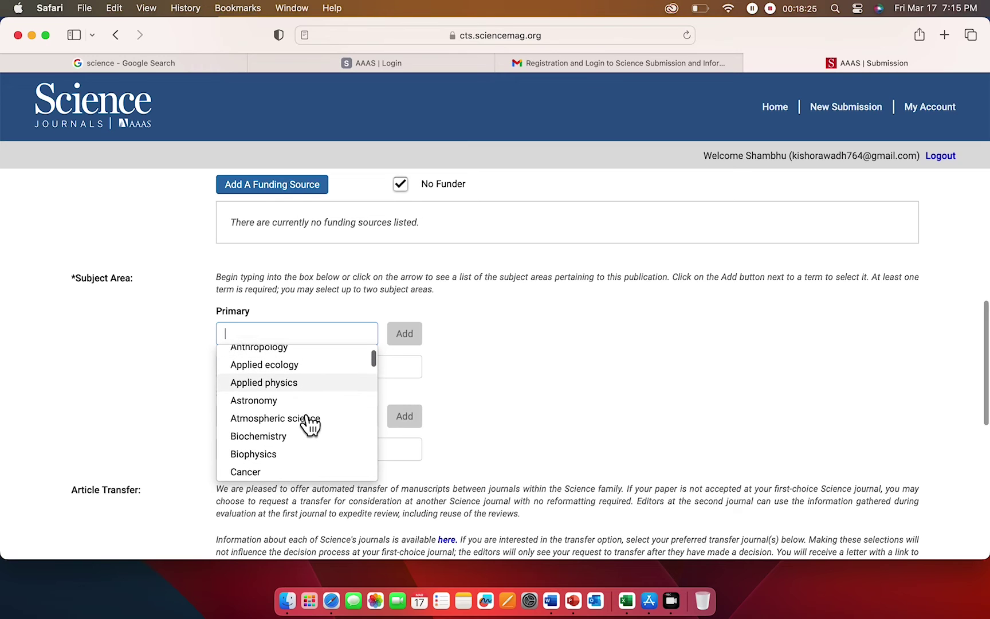
click(307, 417)
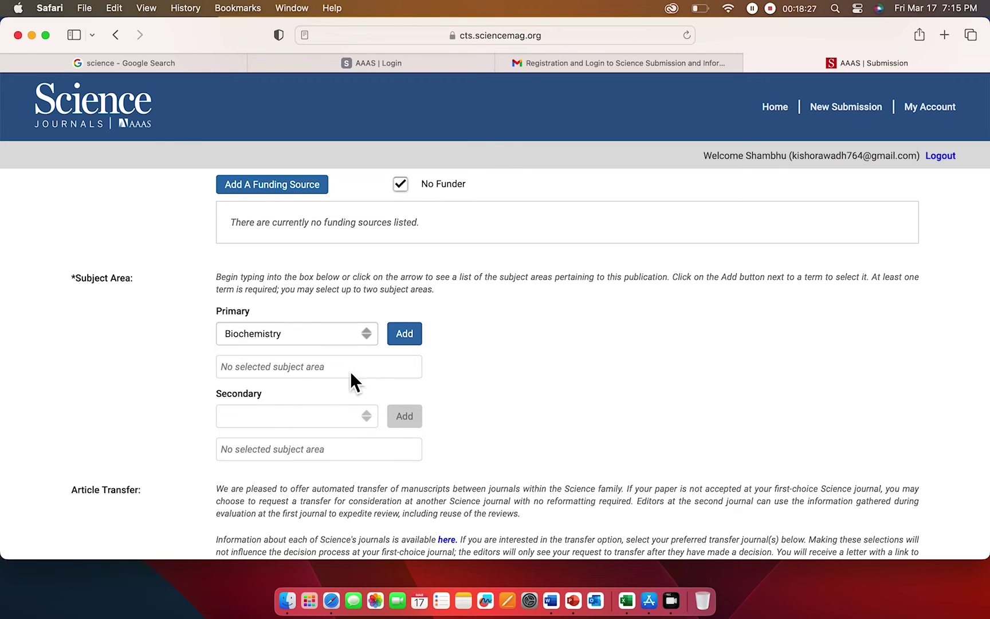
scroll(332, 384, down, 1)
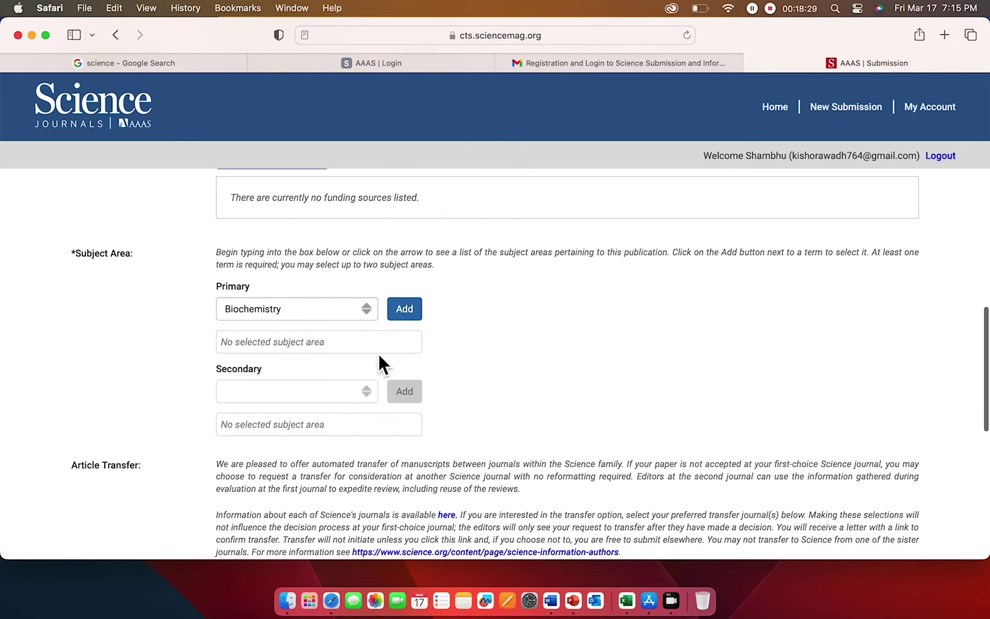
click(404, 311)
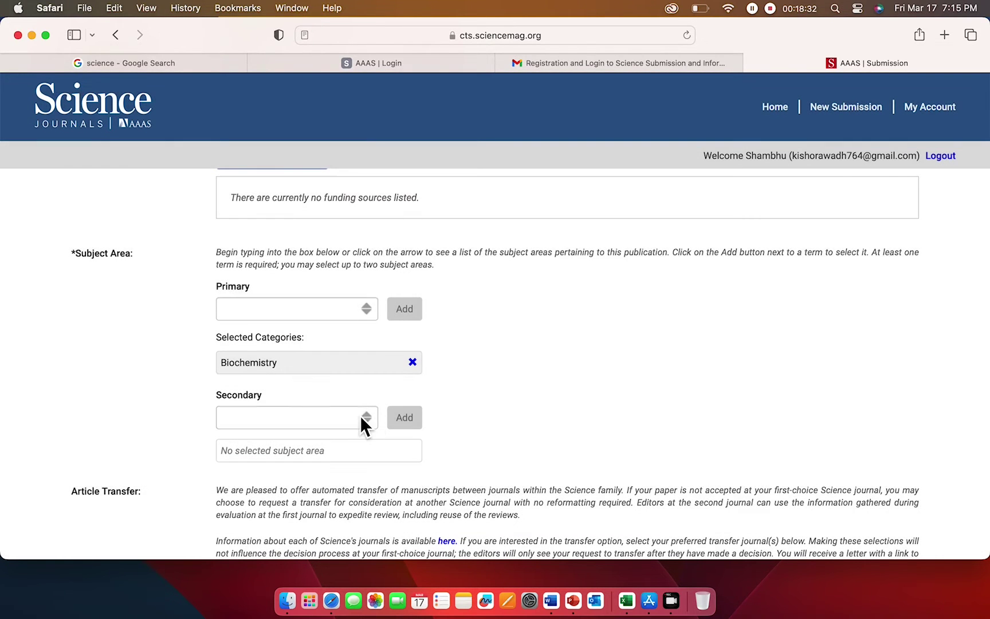
- Add Cell biology as the secondary subject area
click(364, 417)
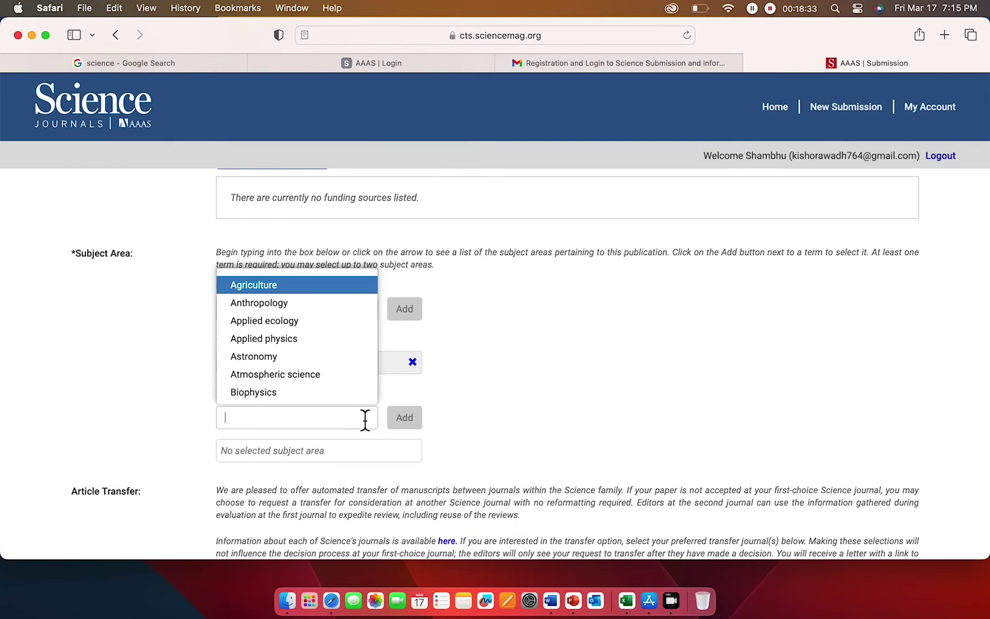
scroll(328, 381, down, 4)
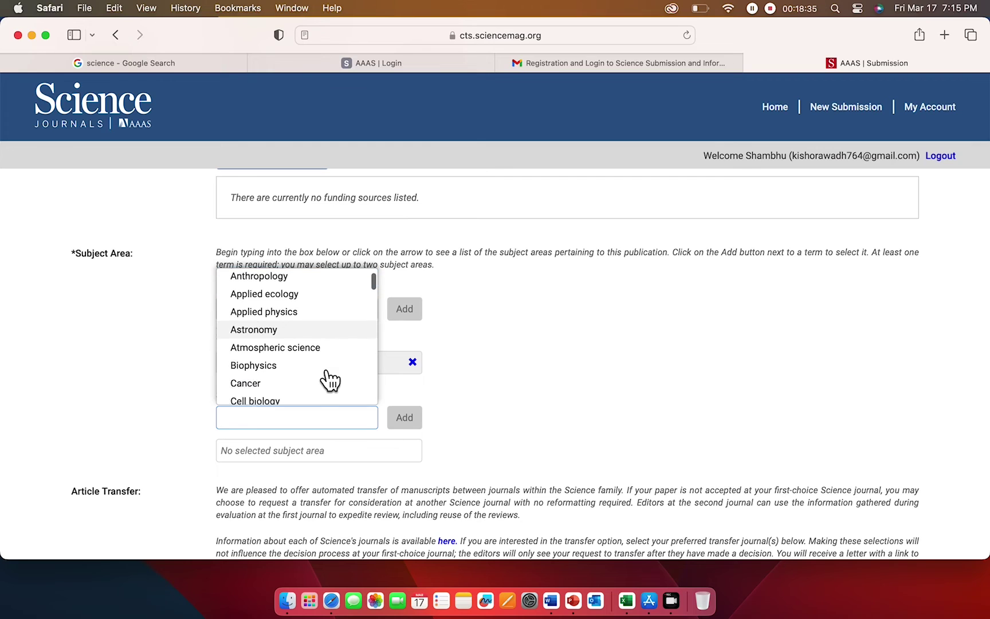
scroll(329, 381, down, 3)
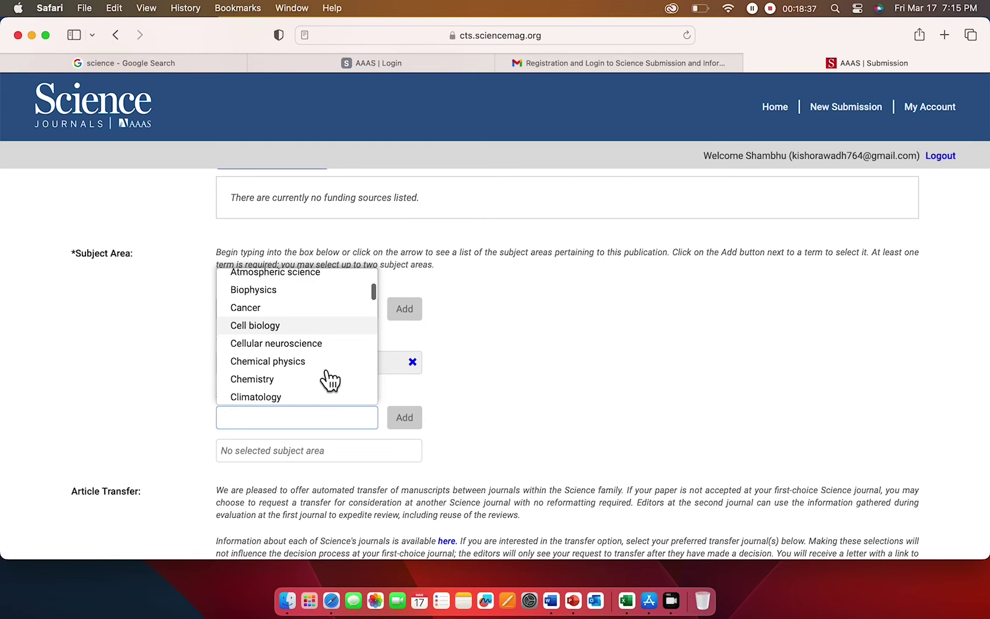
scroll(330, 381, up, 1)
click(265, 335)
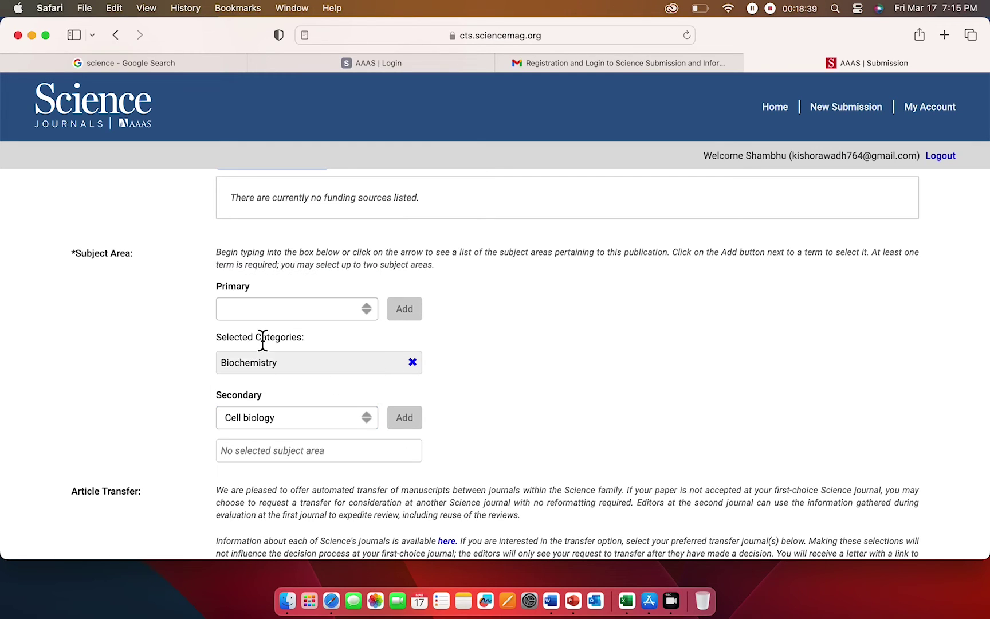
scroll(469, 396, down, 1)
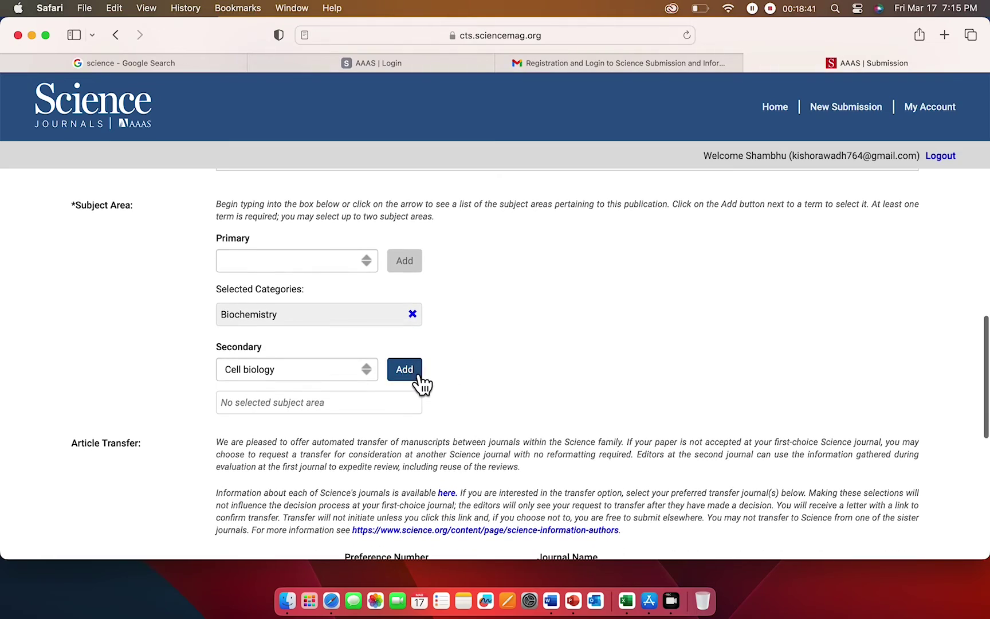
click(415, 374)
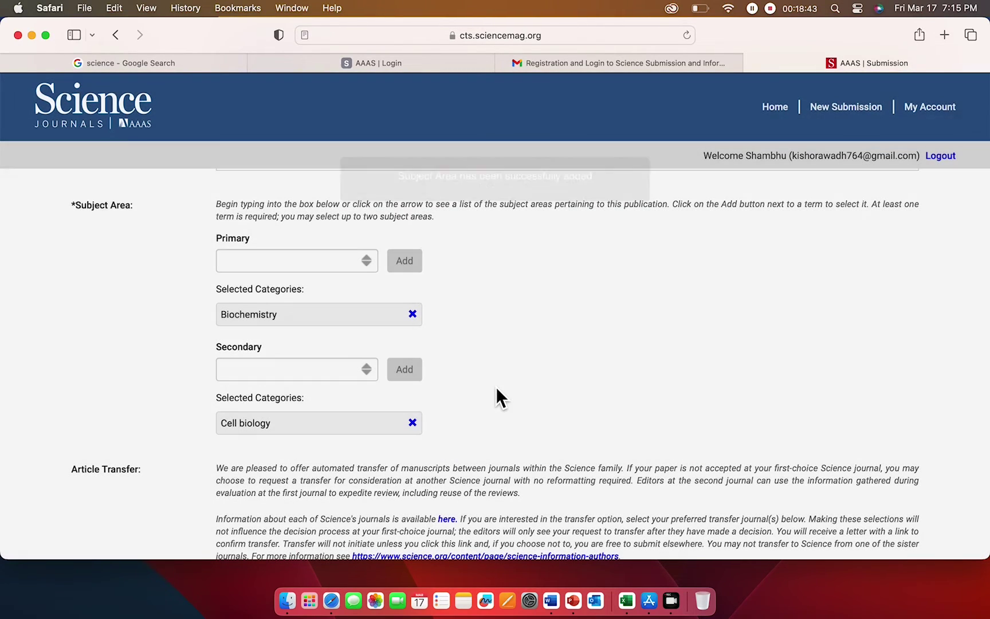
scroll(498, 391, down, 3)
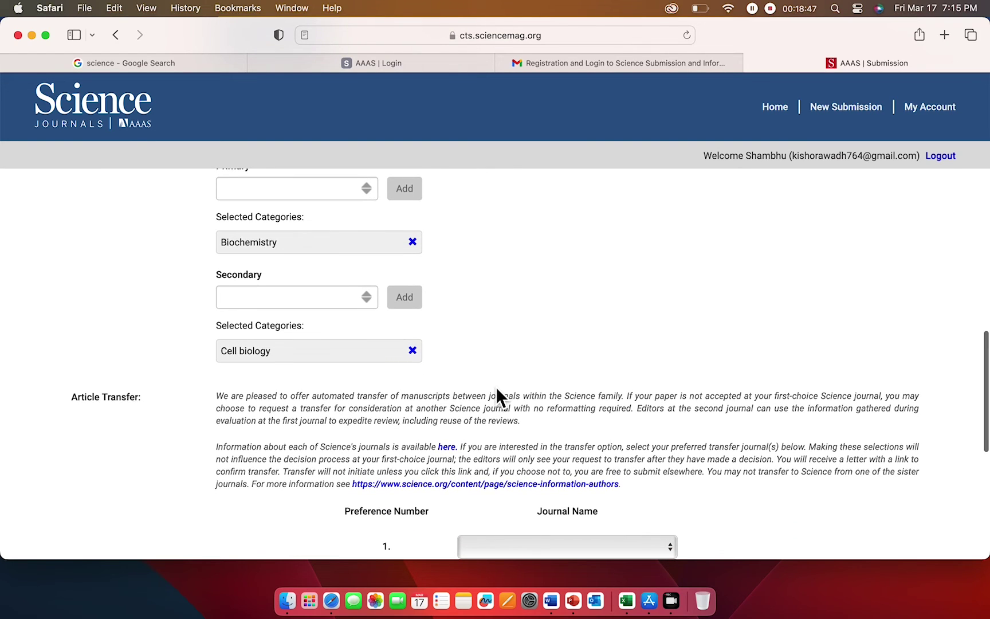
- Choose Science Advances as the first journal transfer preference
scroll(498, 392, down, 4)
scroll(495, 392, down, 1)
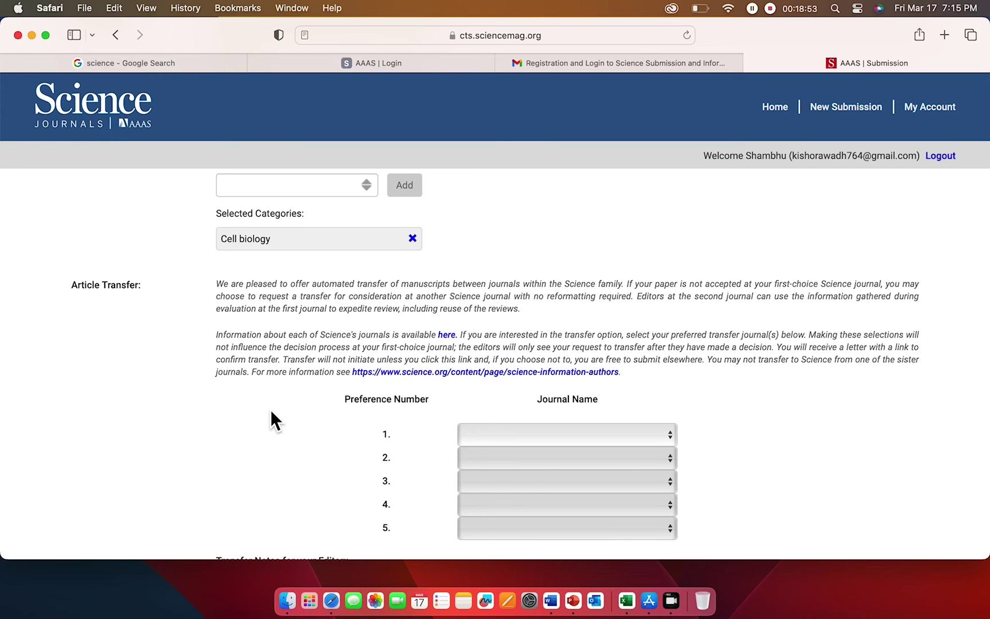
scroll(295, 426, down, 4)
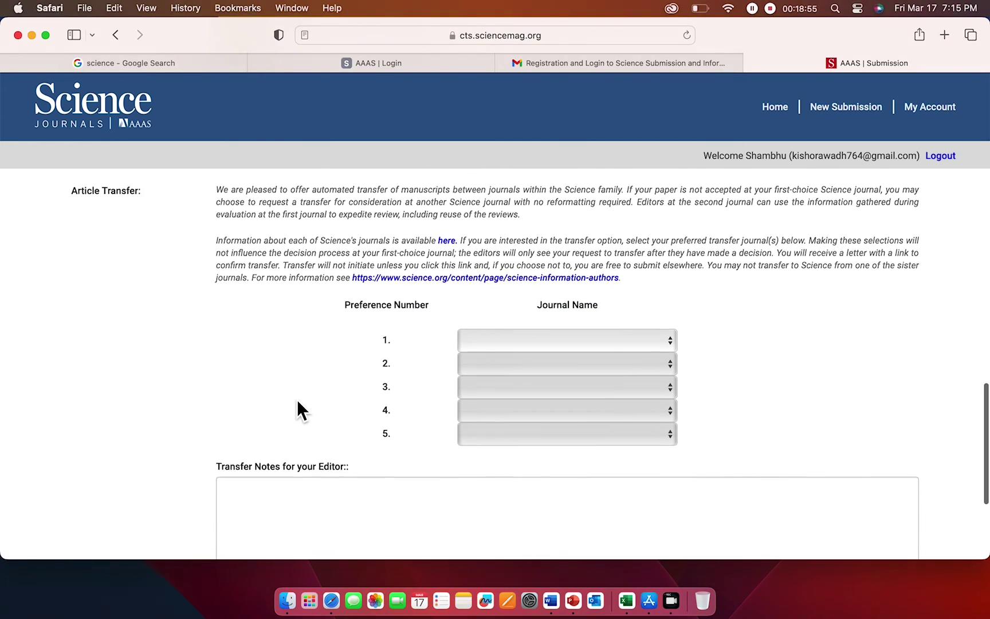
scroll(296, 408, up, 2)
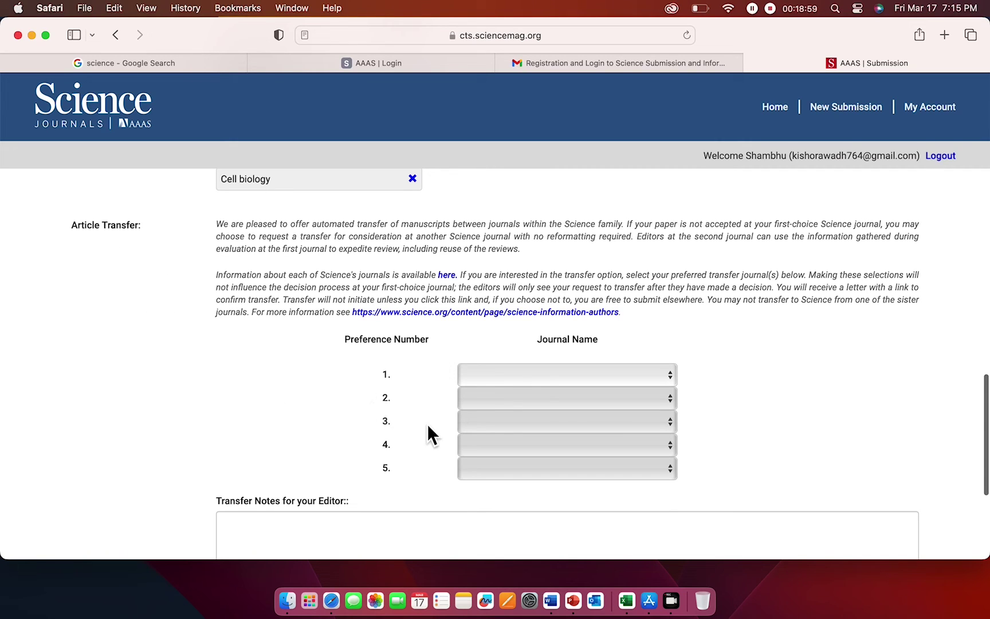
click(640, 377)
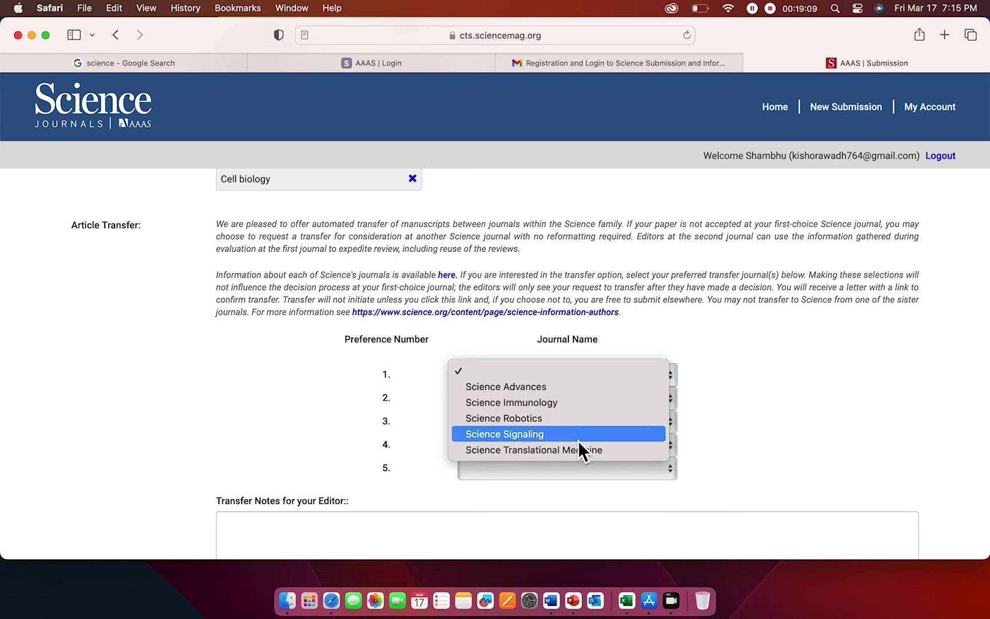
click(313, 392)
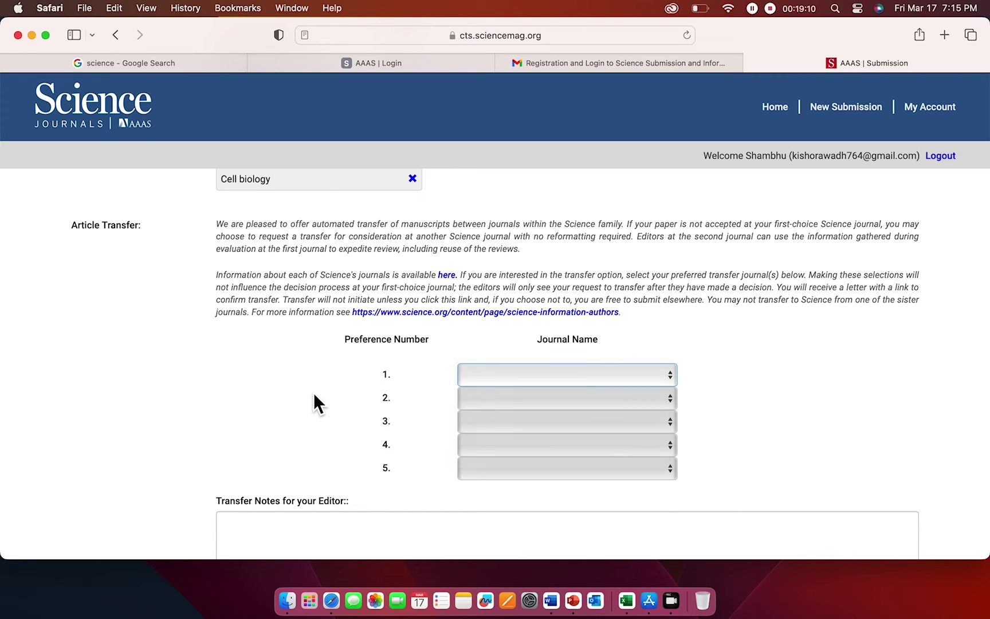
click(581, 378)
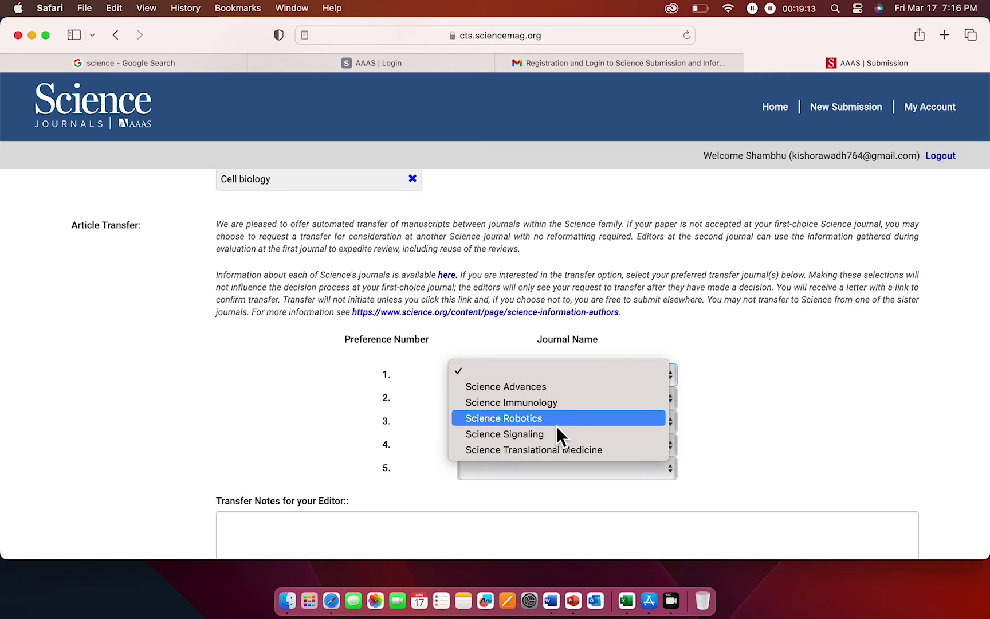
click(567, 389)
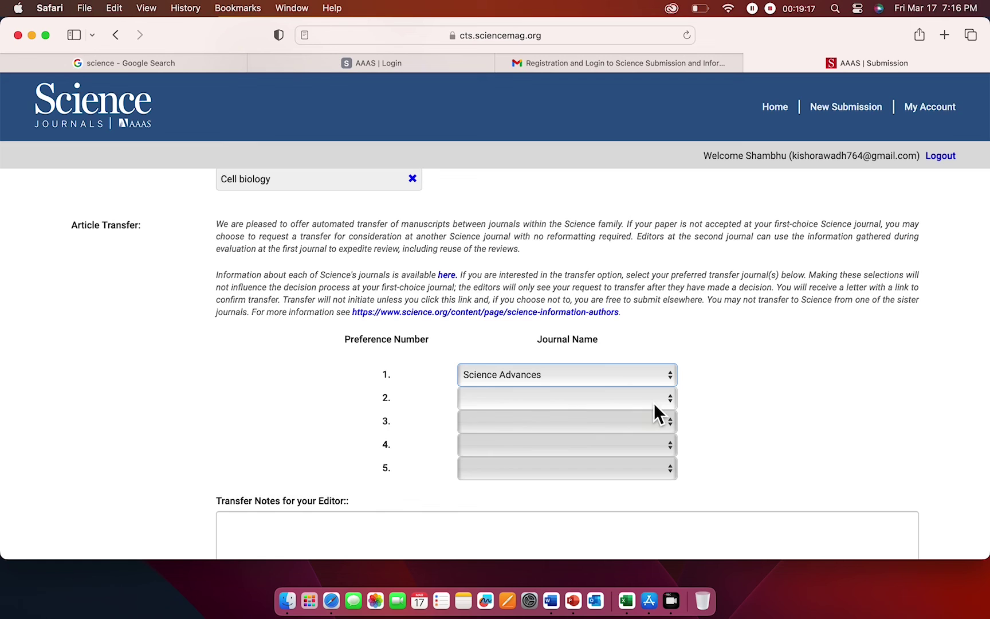
- Choose Science Translational Medicine second and Science Signaling third as transfer preferences
click(653, 403)
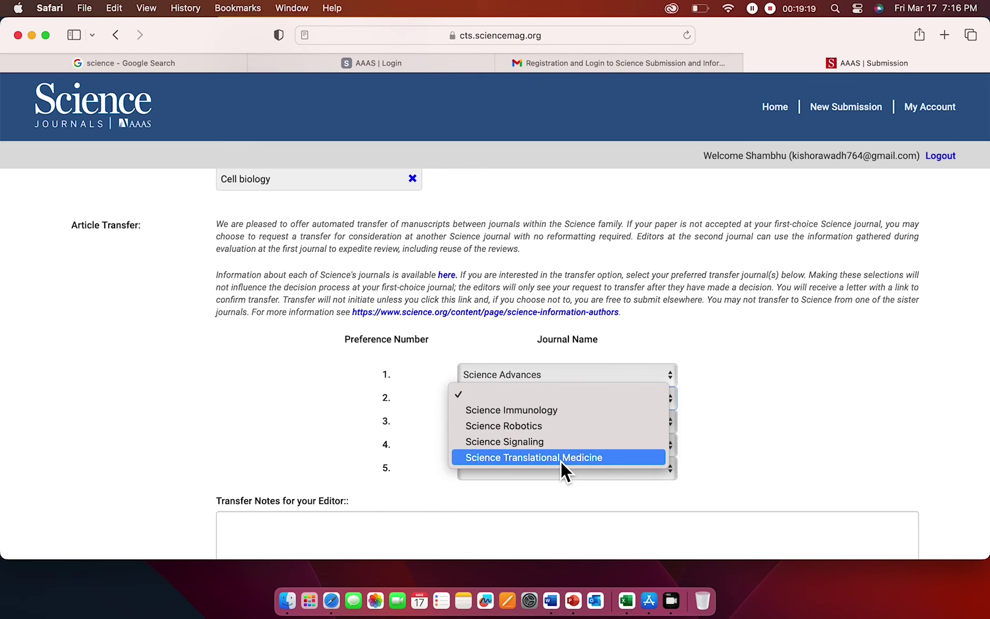
click(560, 459)
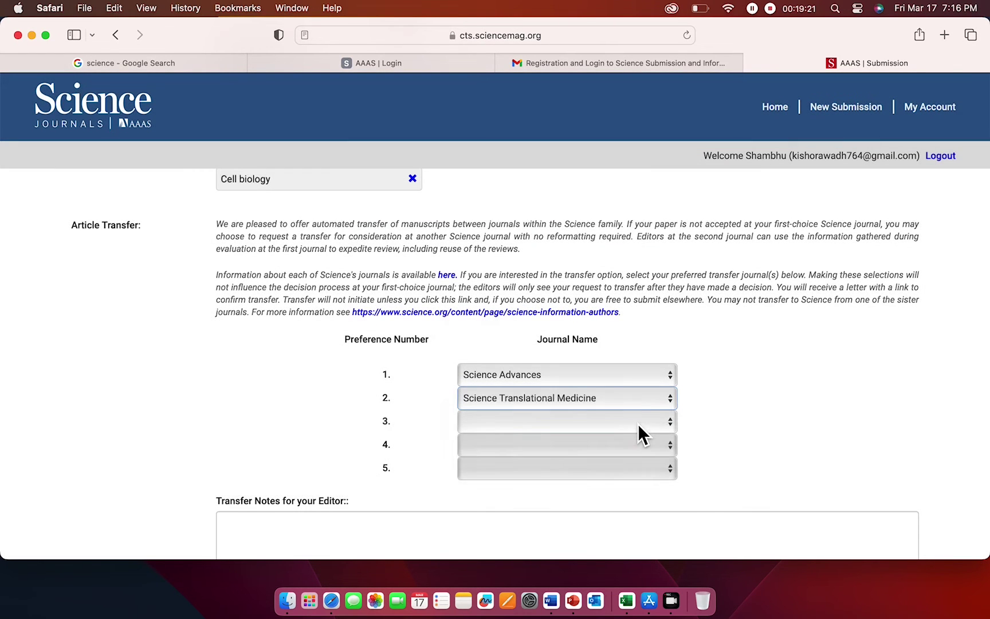
click(637, 421)
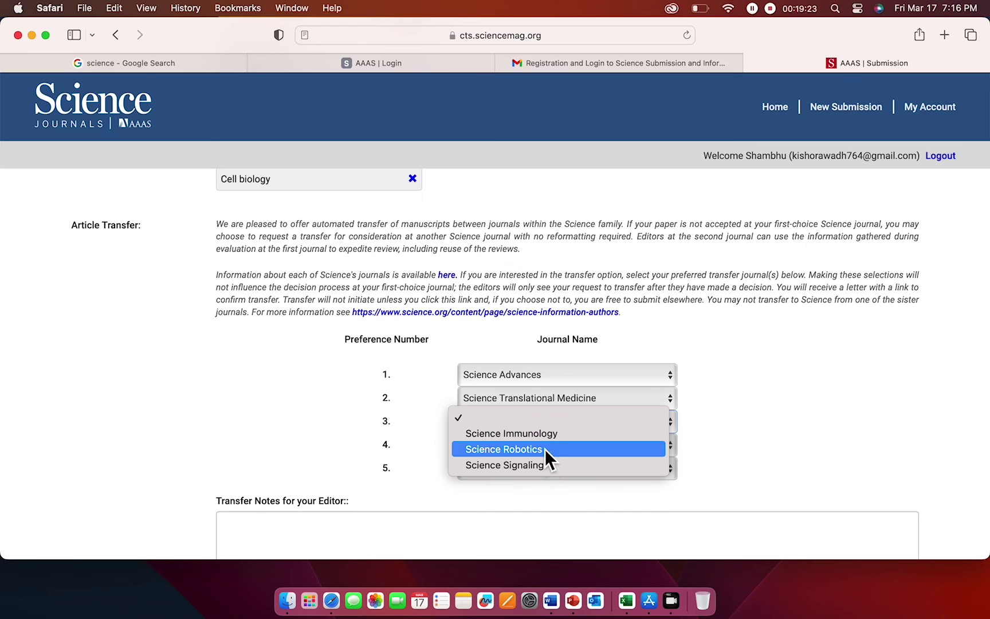
click(531, 467)
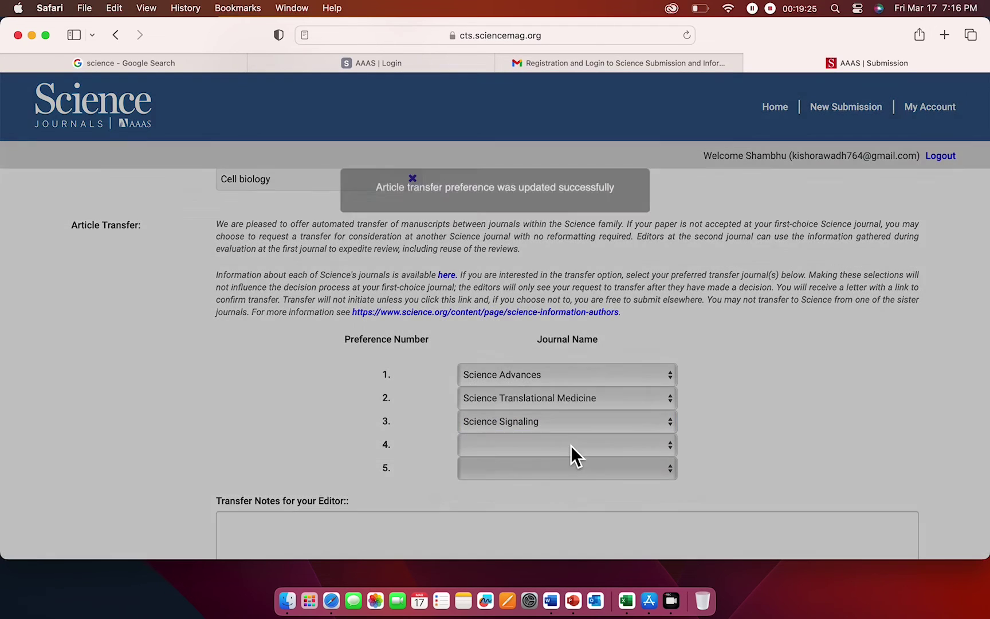
scroll(504, 427, down, 5)
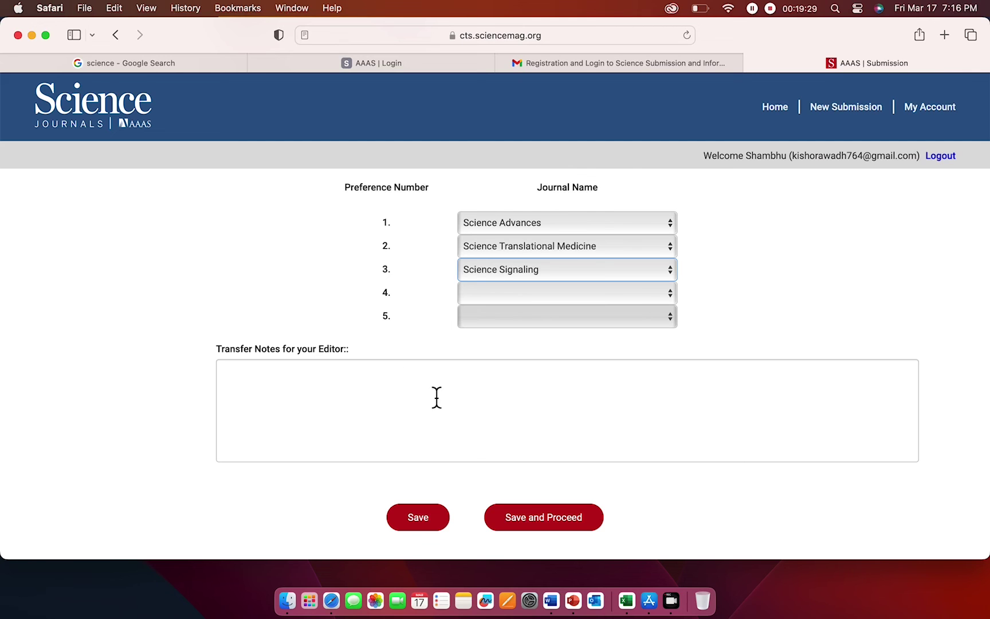
- Save the manuscript information and scroll through the Reviewers page without adding reviewers
click(562, 524)
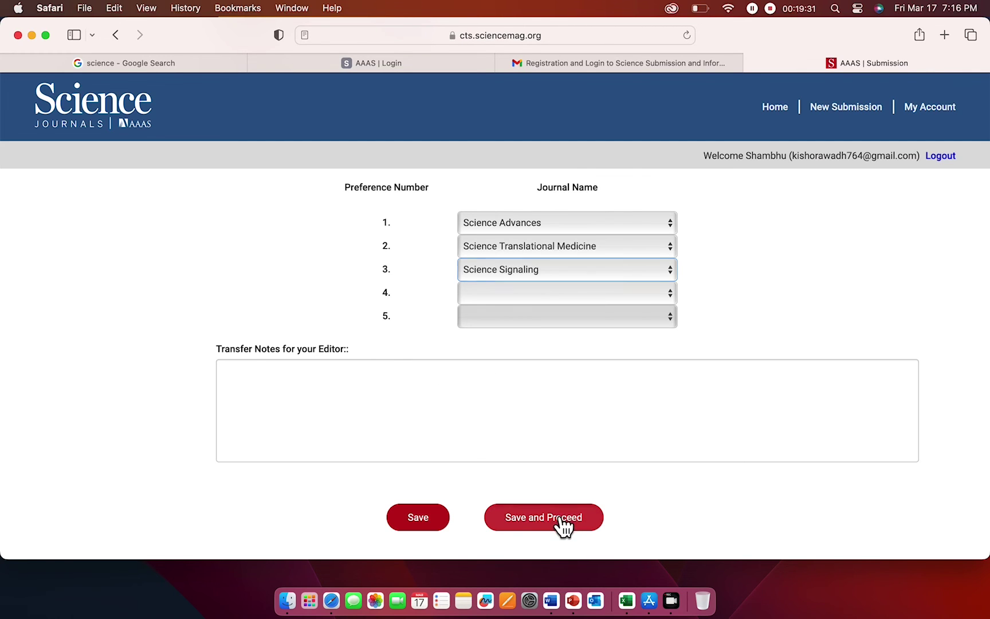
scroll(573, 448, down, 5)
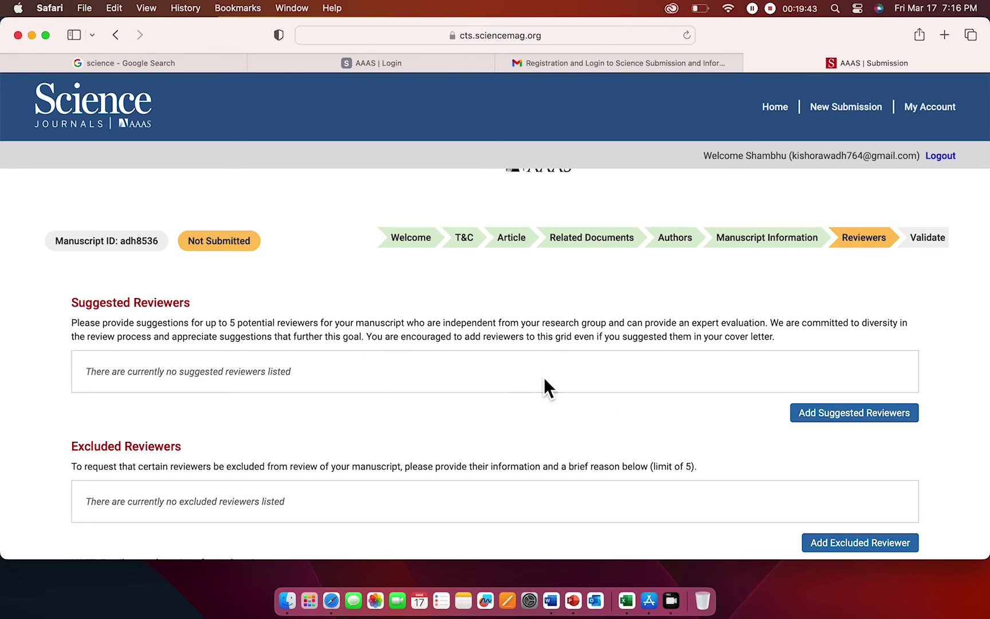
scroll(496, 373, down, 3)
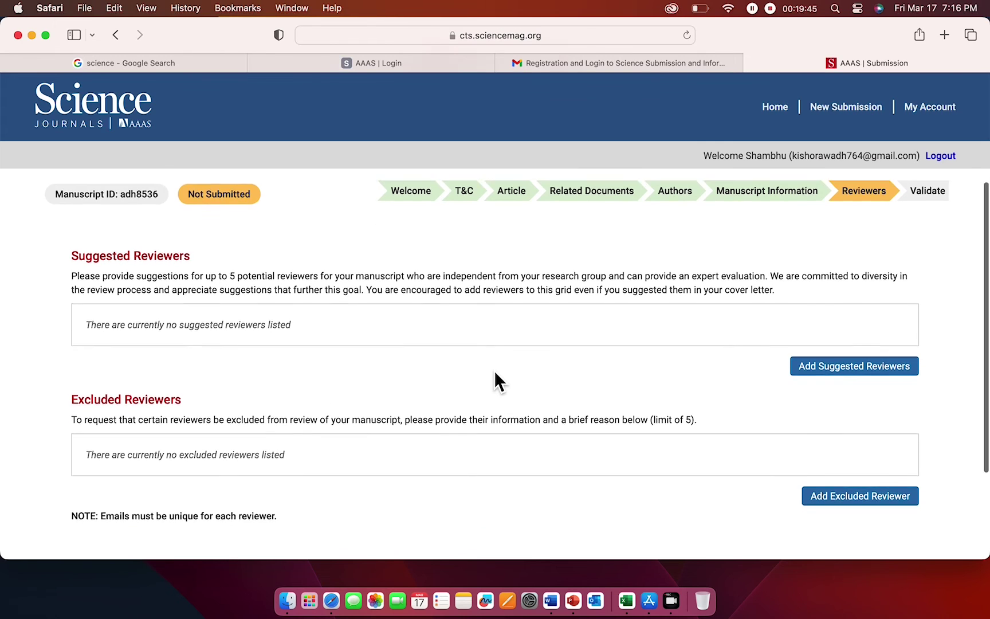
scroll(495, 431, down, 2)
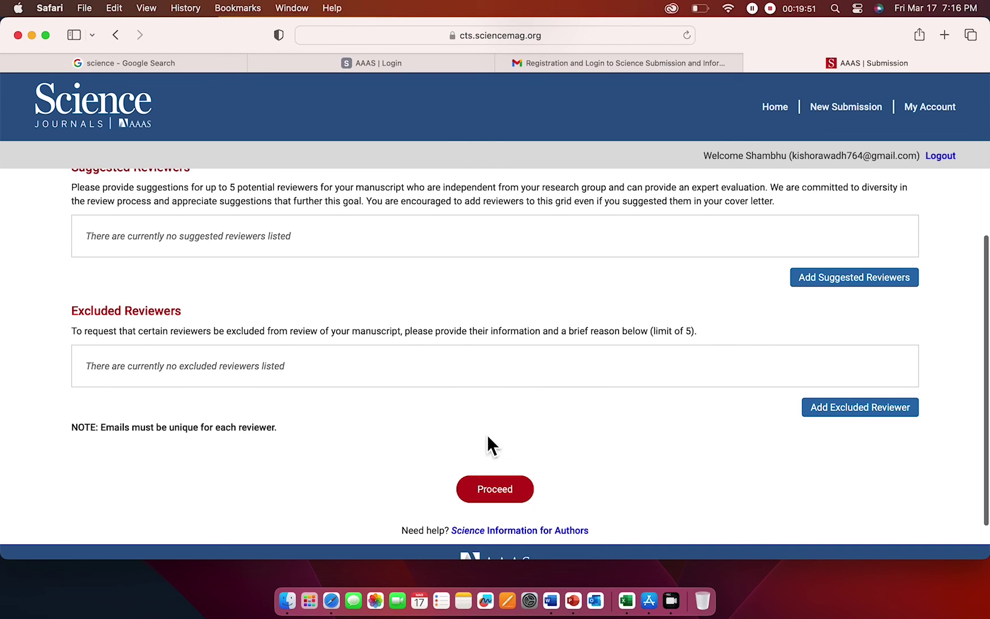
- Proceed past Reviewers and review the Validate summary down to Captcha Validation
click(509, 495)
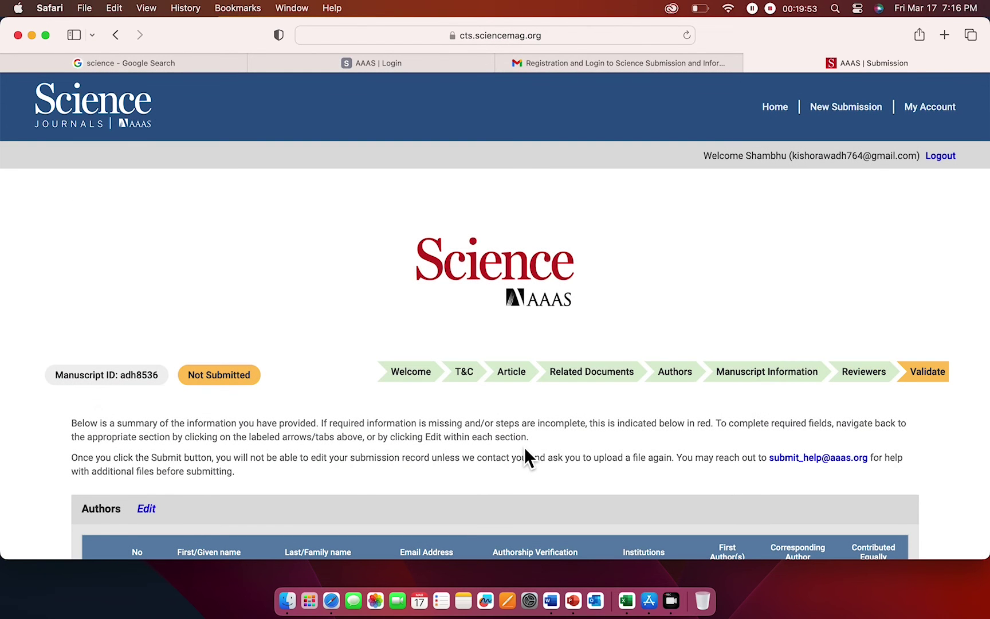
scroll(526, 447, down, 2)
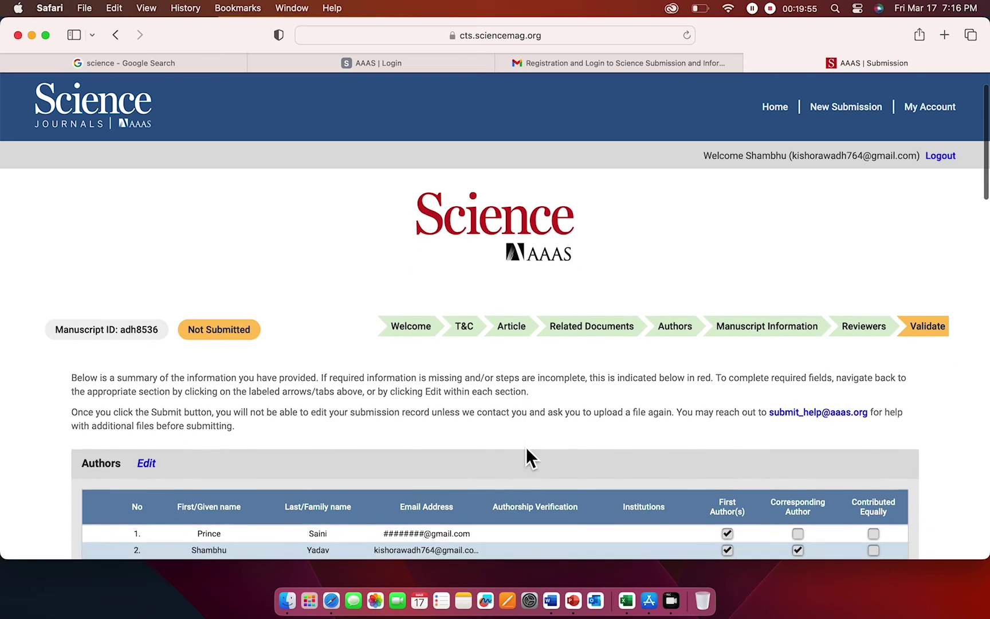
scroll(545, 432, down, 6)
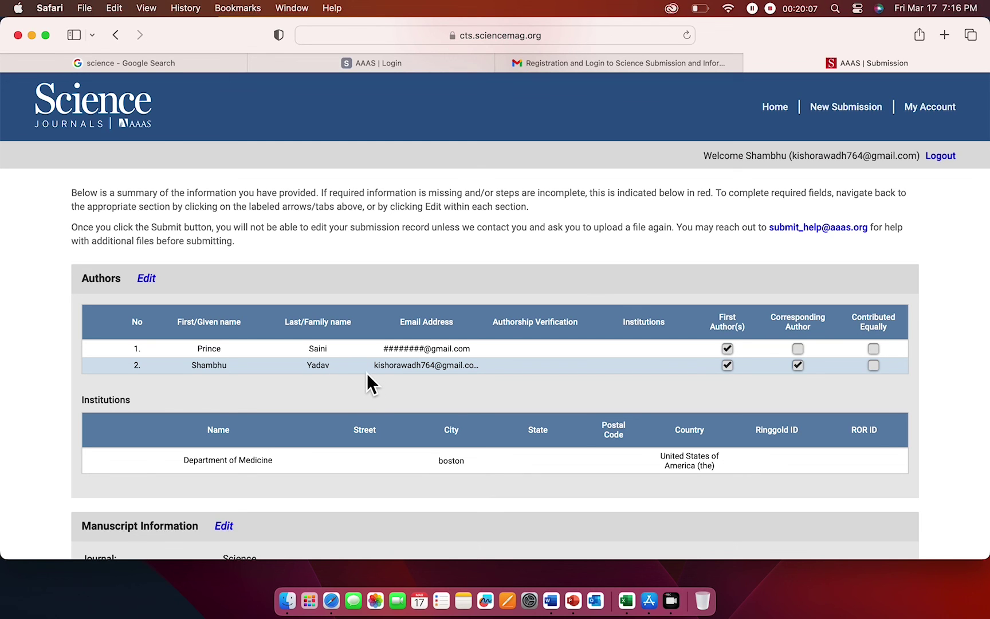
scroll(455, 394, down, 3)
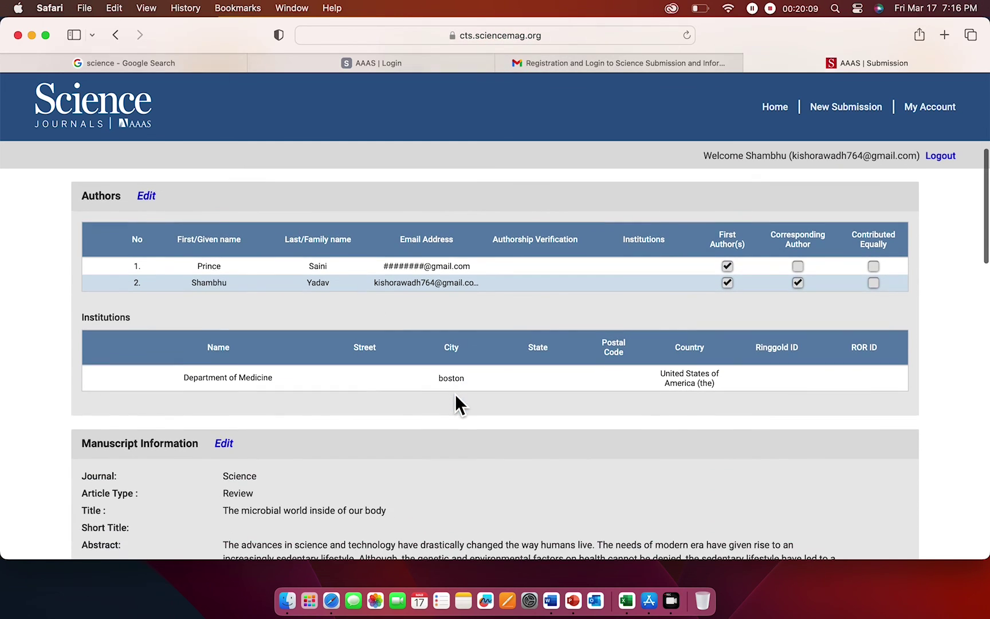
scroll(455, 393, down, 2)
scroll(486, 404, down, 4)
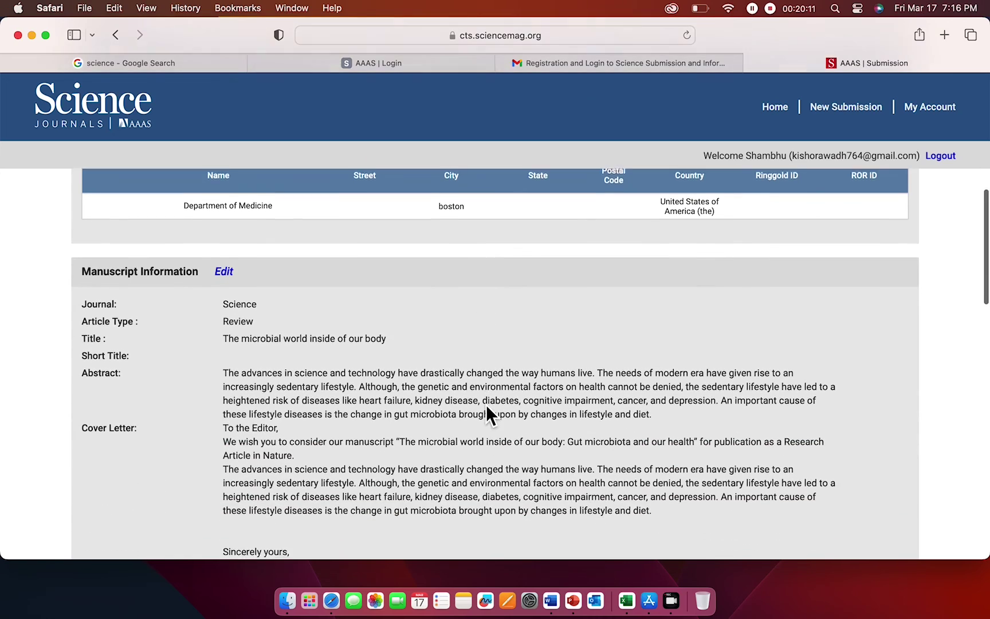
scroll(486, 405, down, 1)
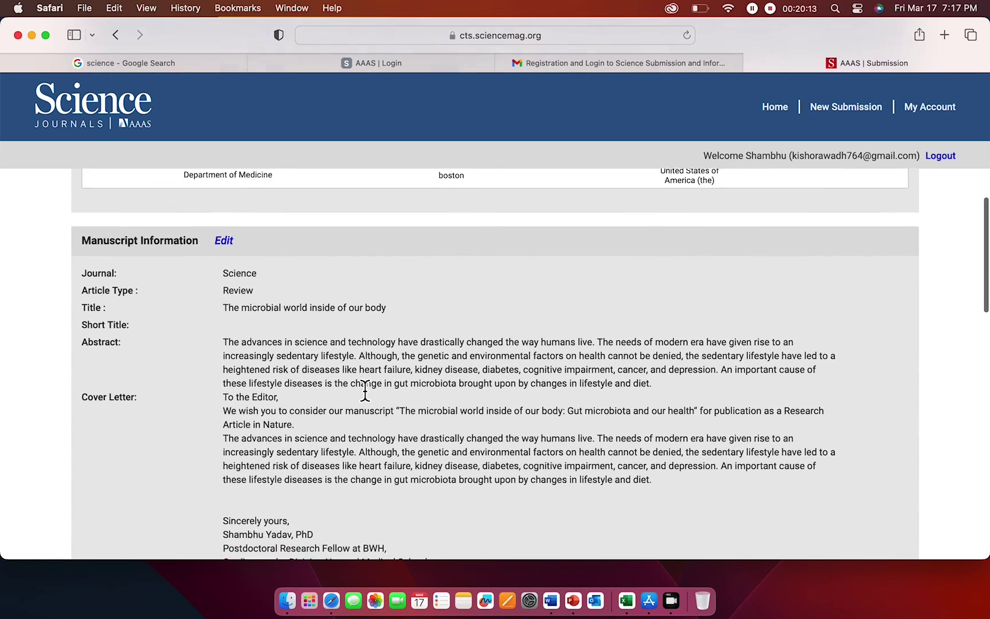
scroll(365, 390, down, 10)
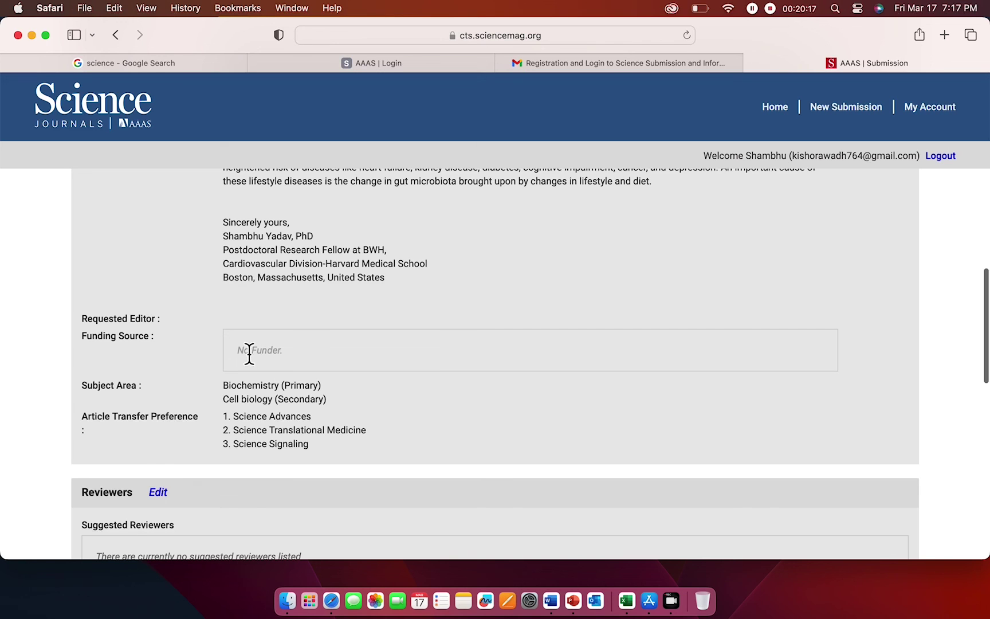
scroll(287, 399, down, 4)
scroll(284, 394, down, 11)
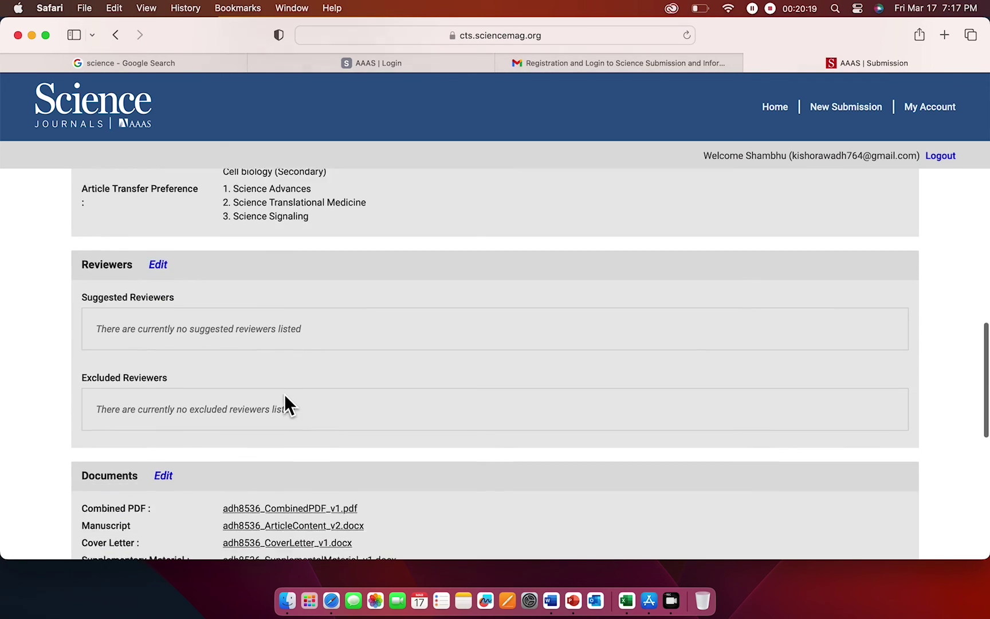
scroll(284, 394, down, 5)
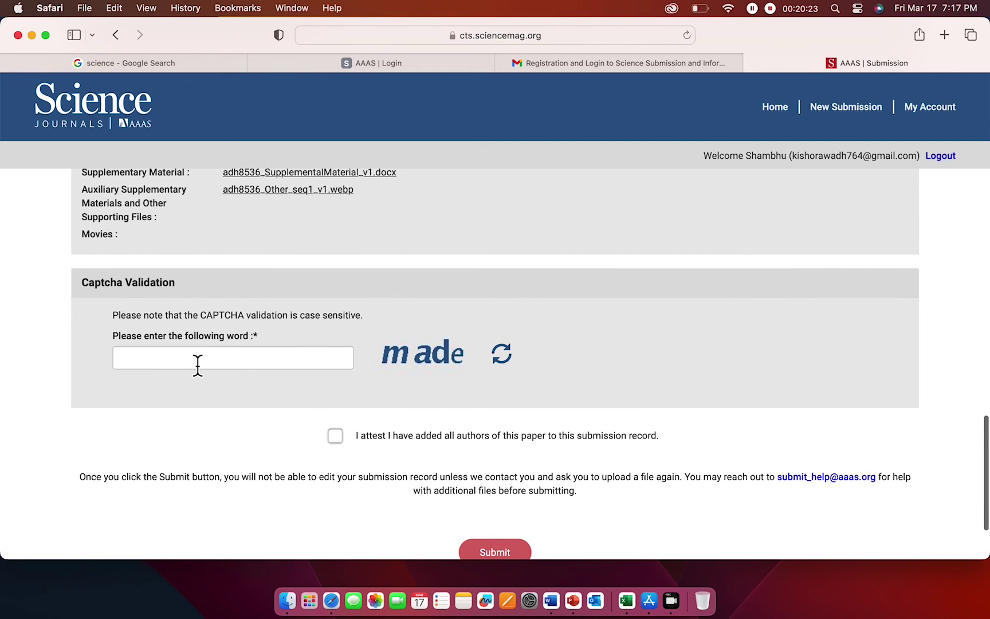
- Enter the captcha word 'made' and tick the 'I attest I have added all authors' checkbox
click(197, 366)
text(made)
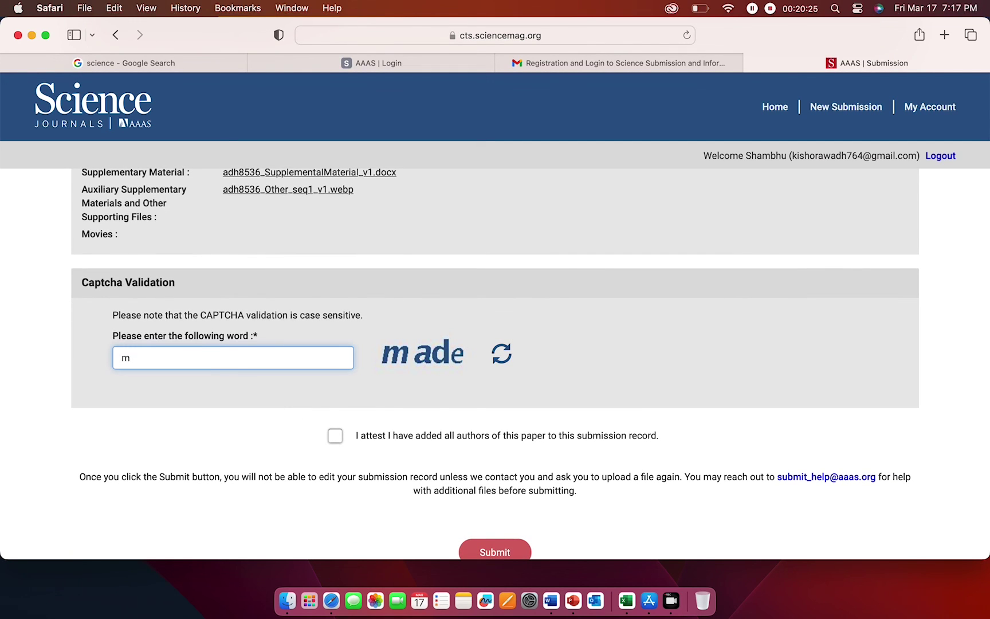
click(336, 436)
scroll(530, 386, down, 3)
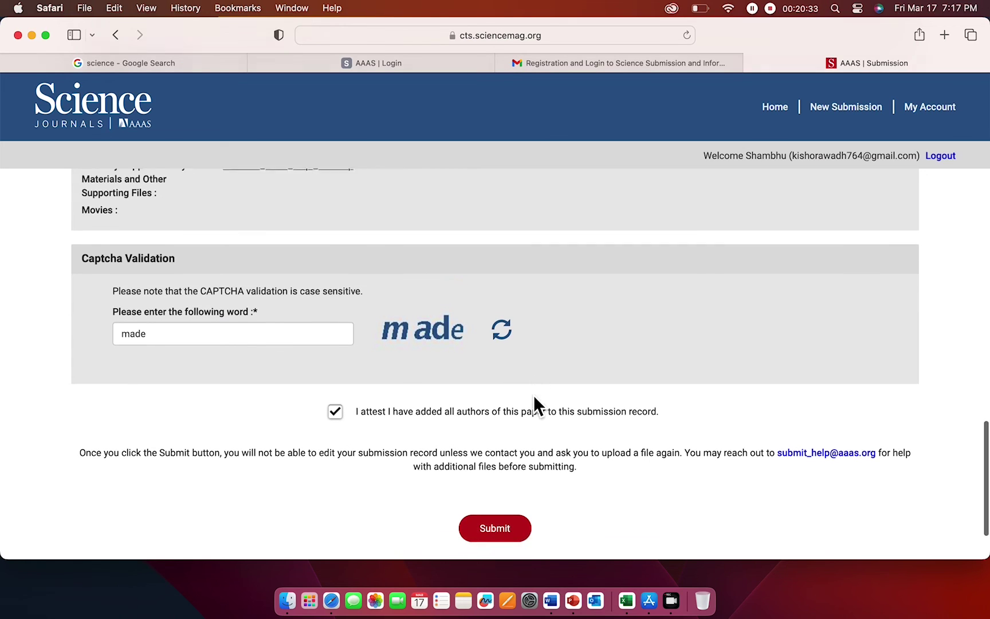